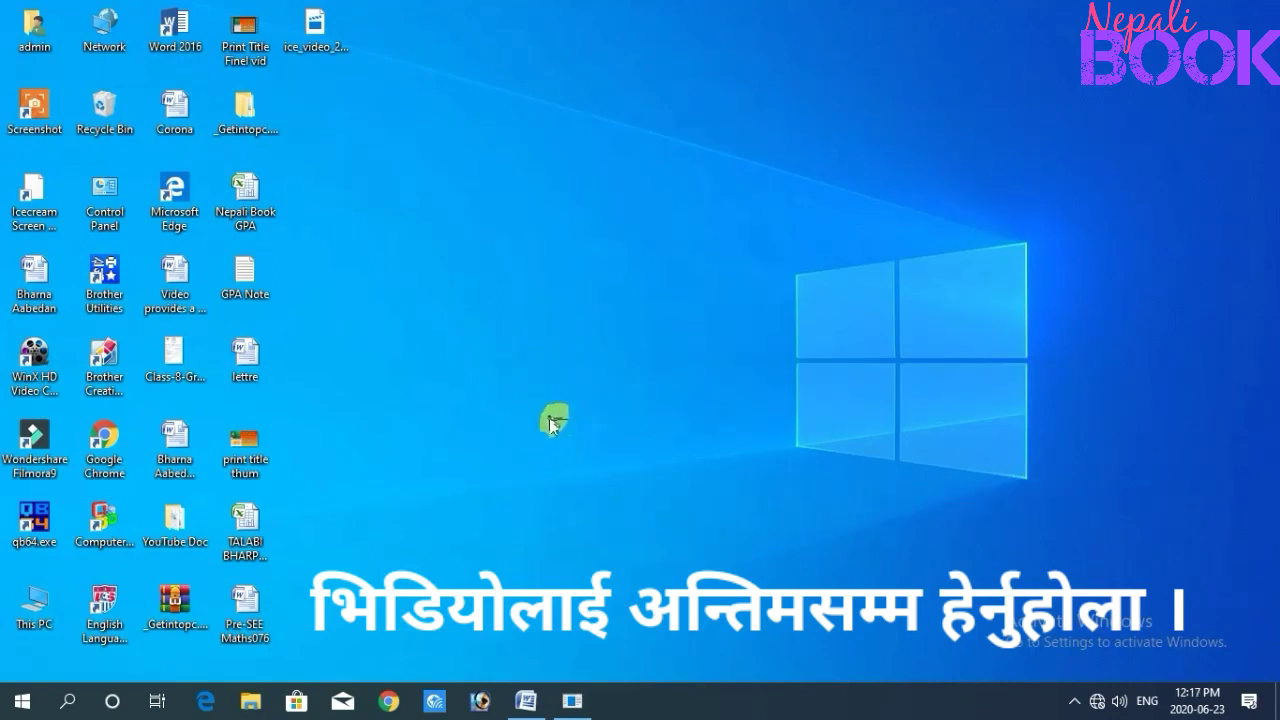
Step: Bring the Pre-SEE Maths076 exam back on screen in Word and scroll through it
left_click(528, 702)
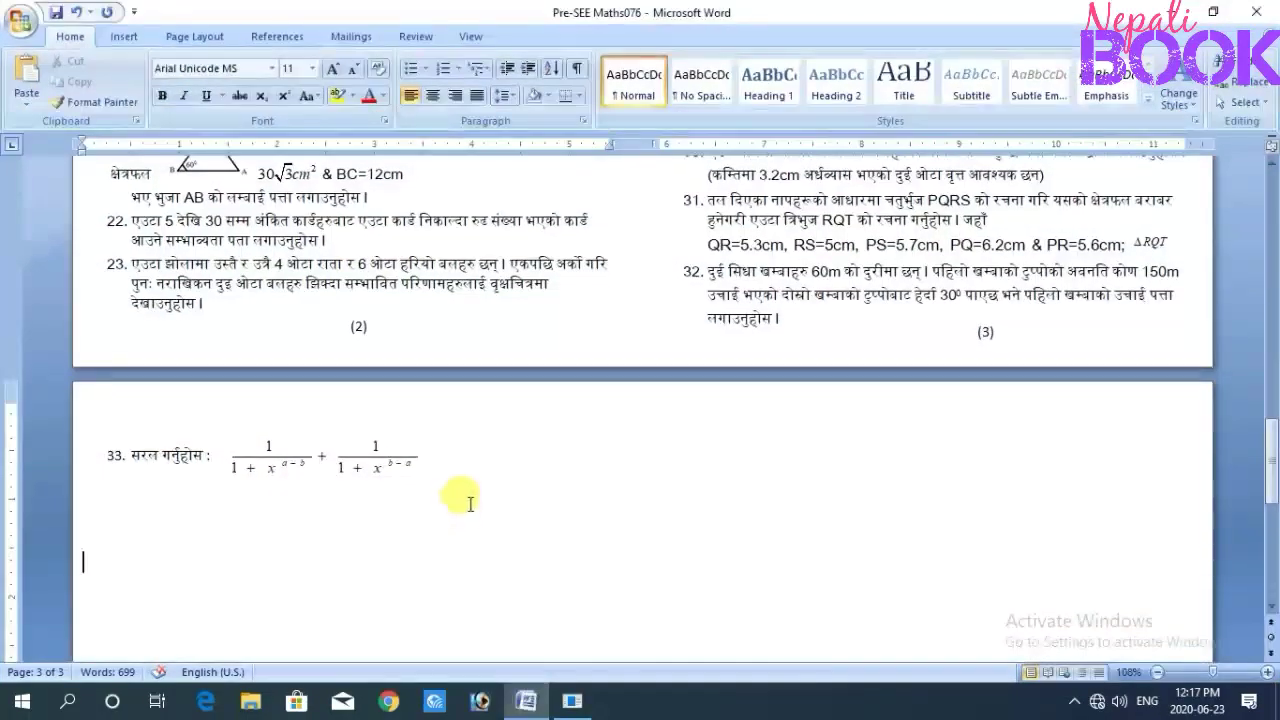
scroll(470, 503, "up", 3)
scroll(468, 503, "up", 6)
scroll(466, 505, "up", 6)
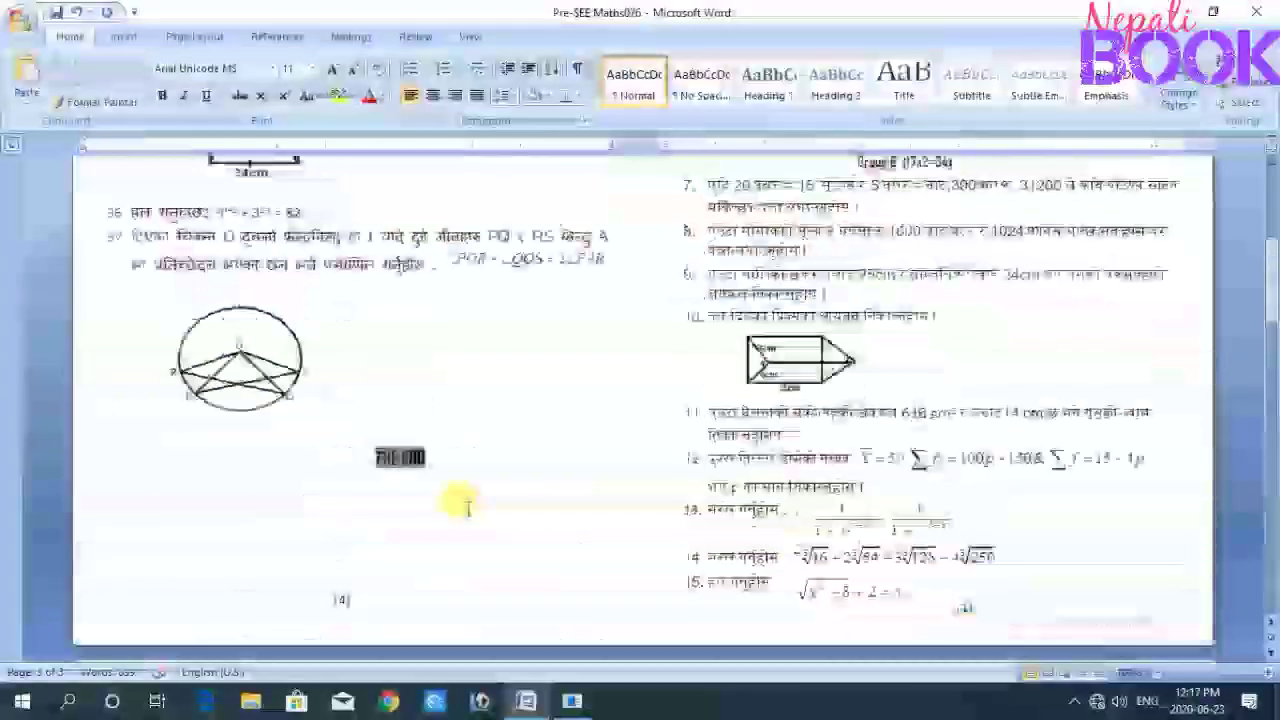
scroll(466, 503, "up", 4)
scroll(466, 505, "up", 3)
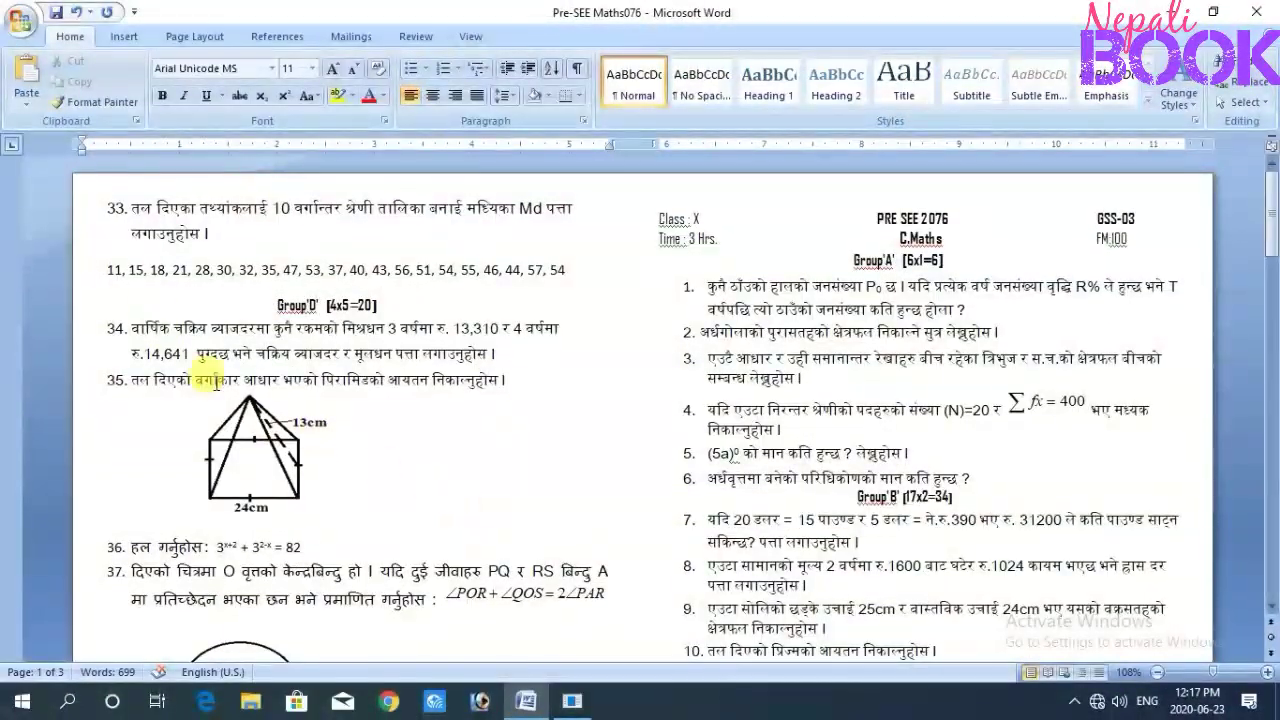
scroll(527, 399, "down", 1)
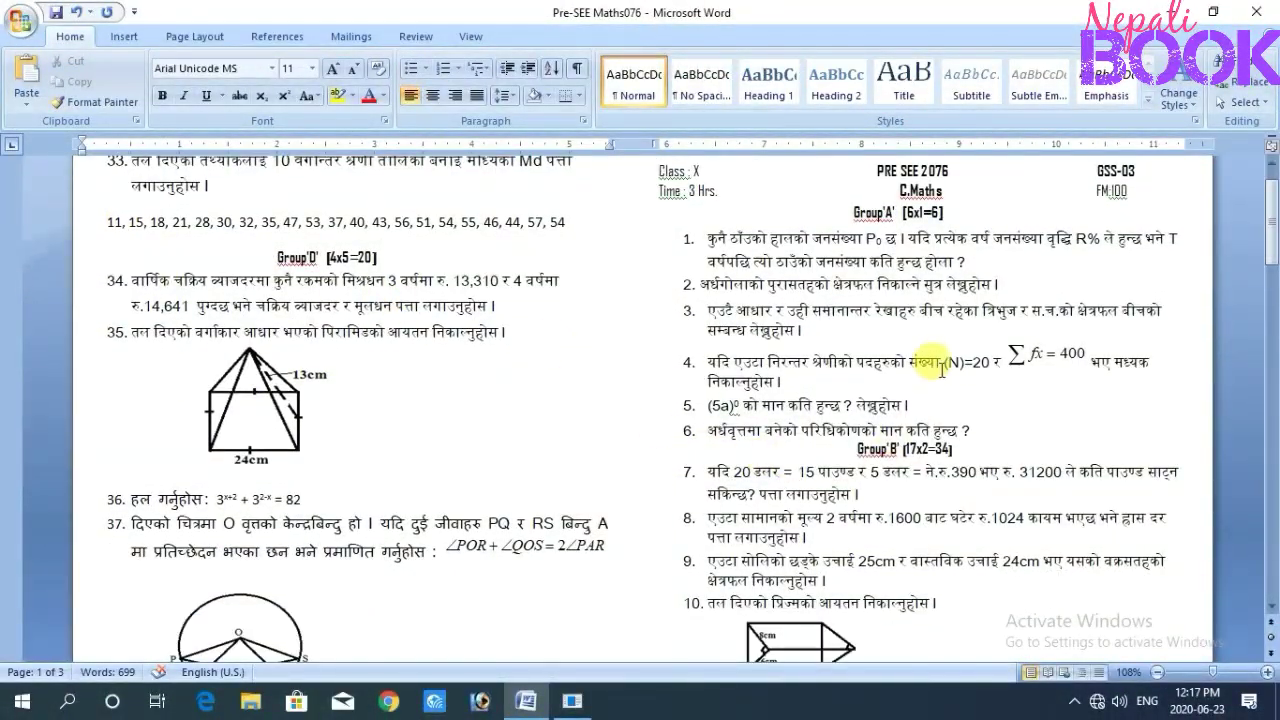
left_click_drag(941, 366, 1088, 362)
scroll(847, 490, "down", 2)
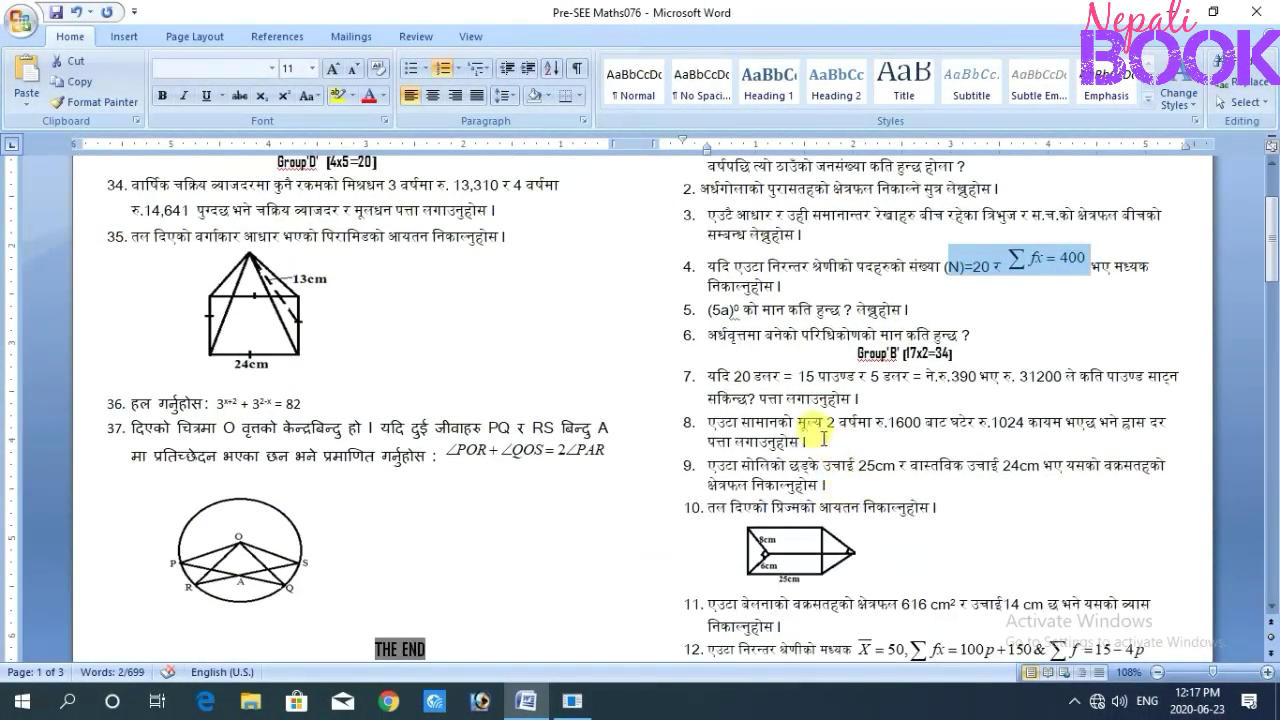
Step: Scroll down to page 3 and put the cursor on the blank line below question 33
left_click(445, 448)
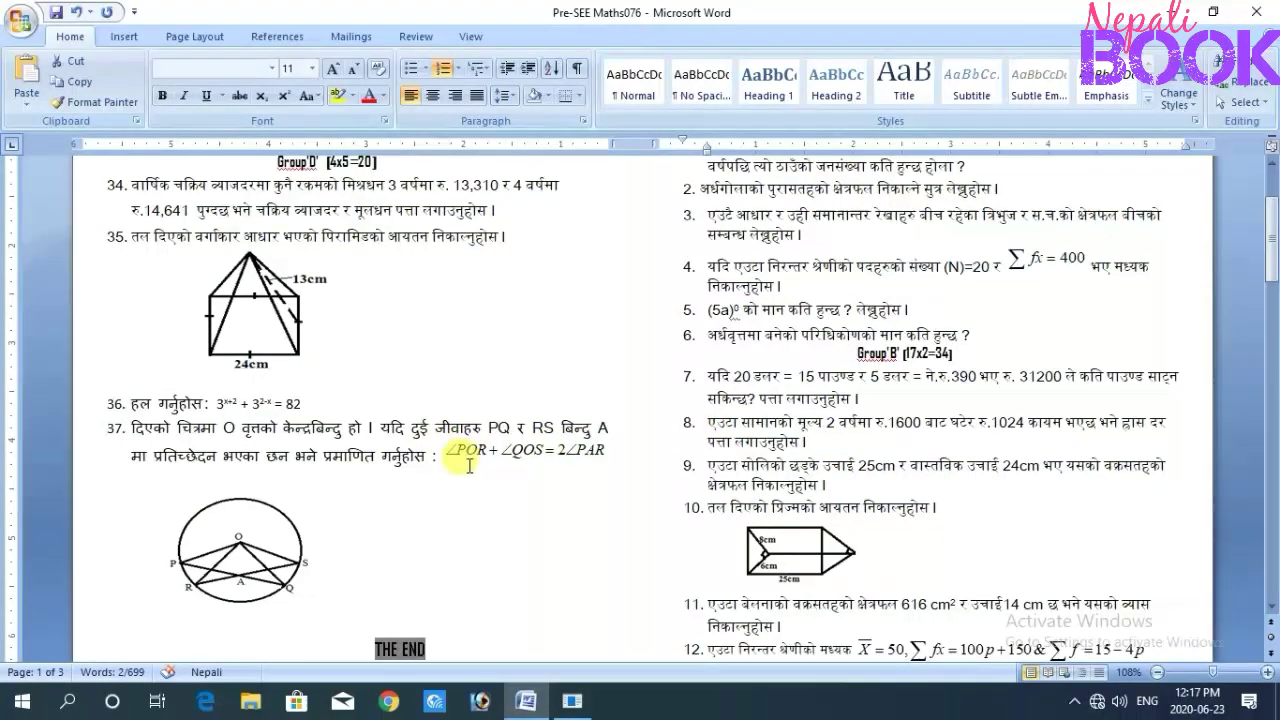
left_click(536, 456)
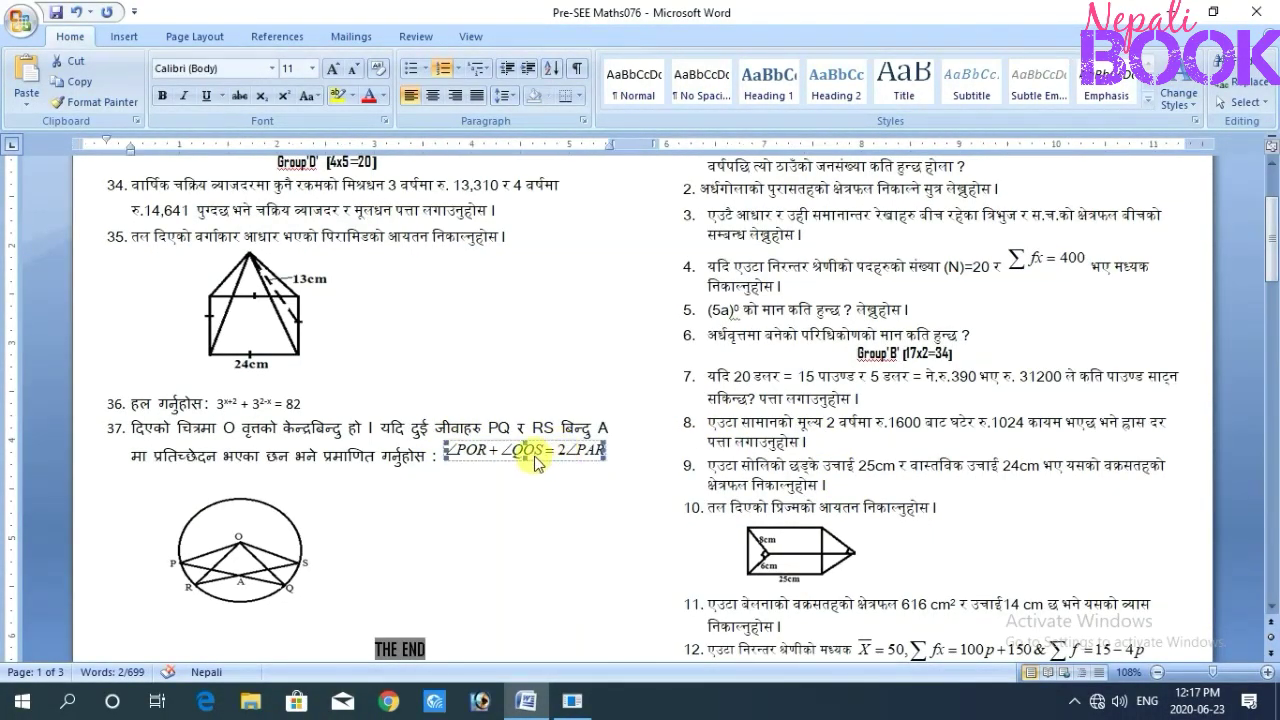
left_click(765, 441)
scroll(760, 443, "down", 3)
scroll(760, 443, "down", 2)
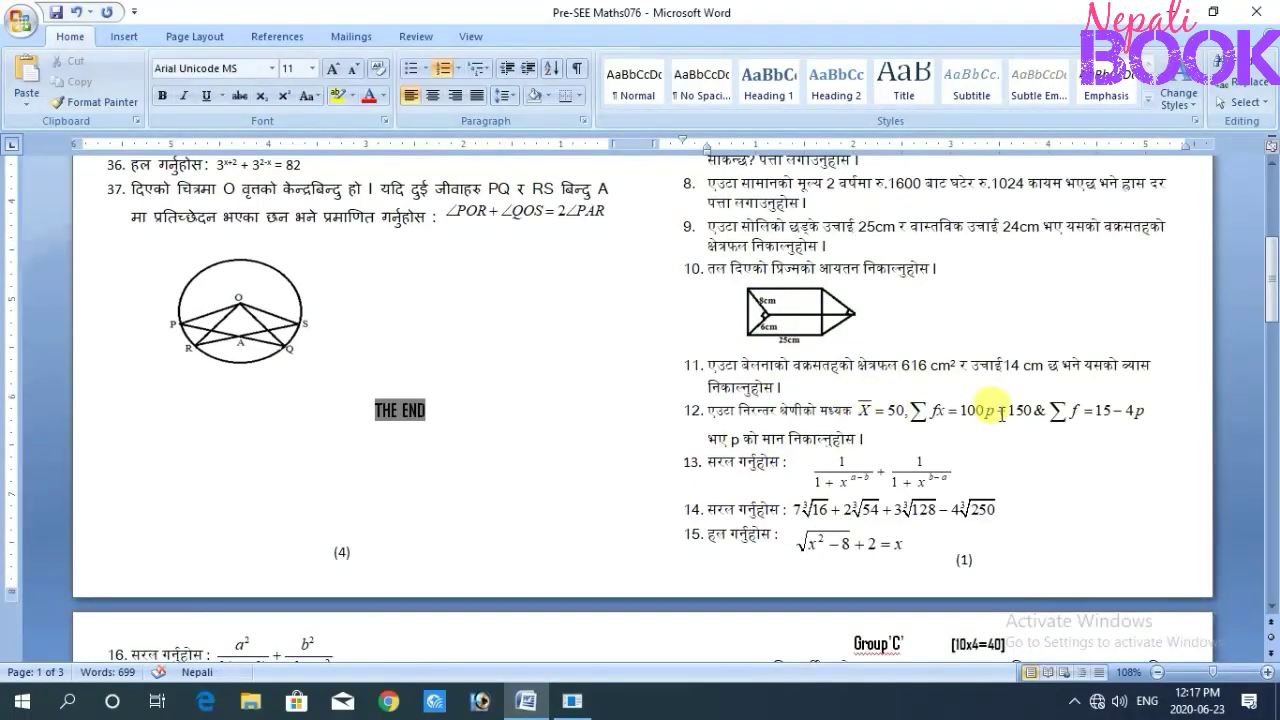
scroll(752, 455, "down", 7)
scroll(758, 470, "down", 3)
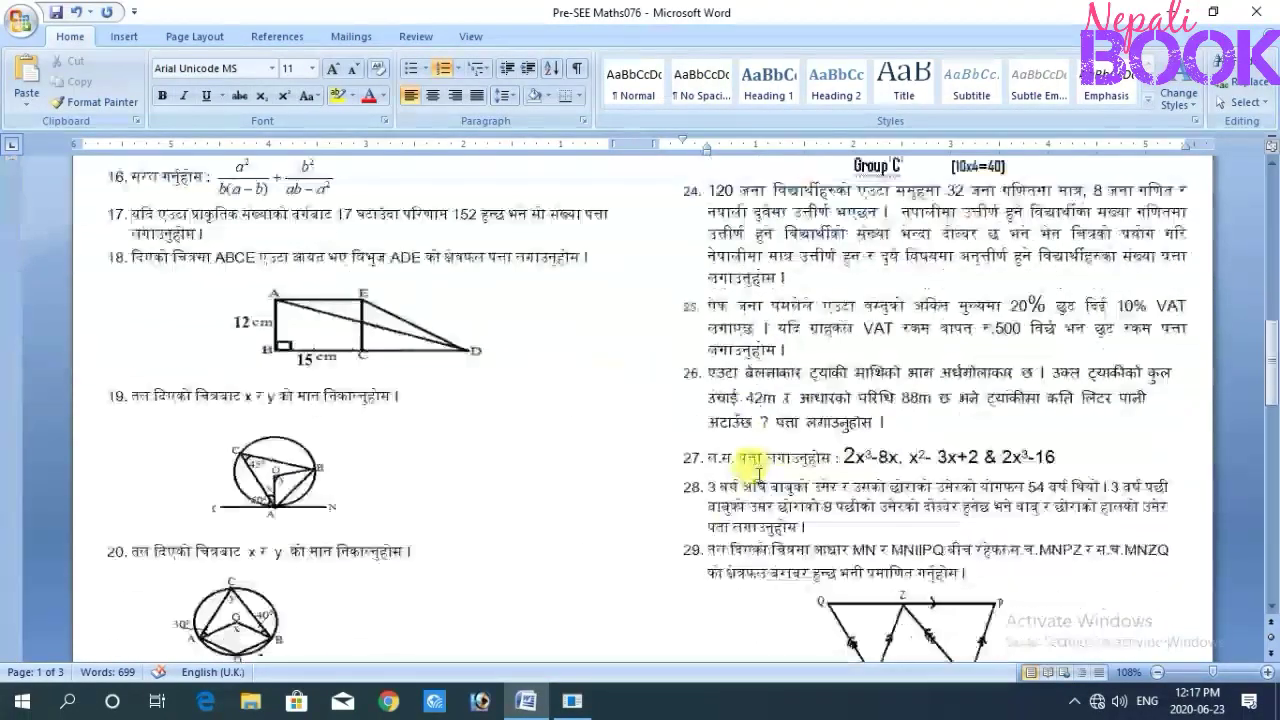
scroll(758, 470, "down", 7)
scroll(750, 477, "down", 4)
scroll(750, 477, "down", 2)
scroll(752, 480, "down", 2)
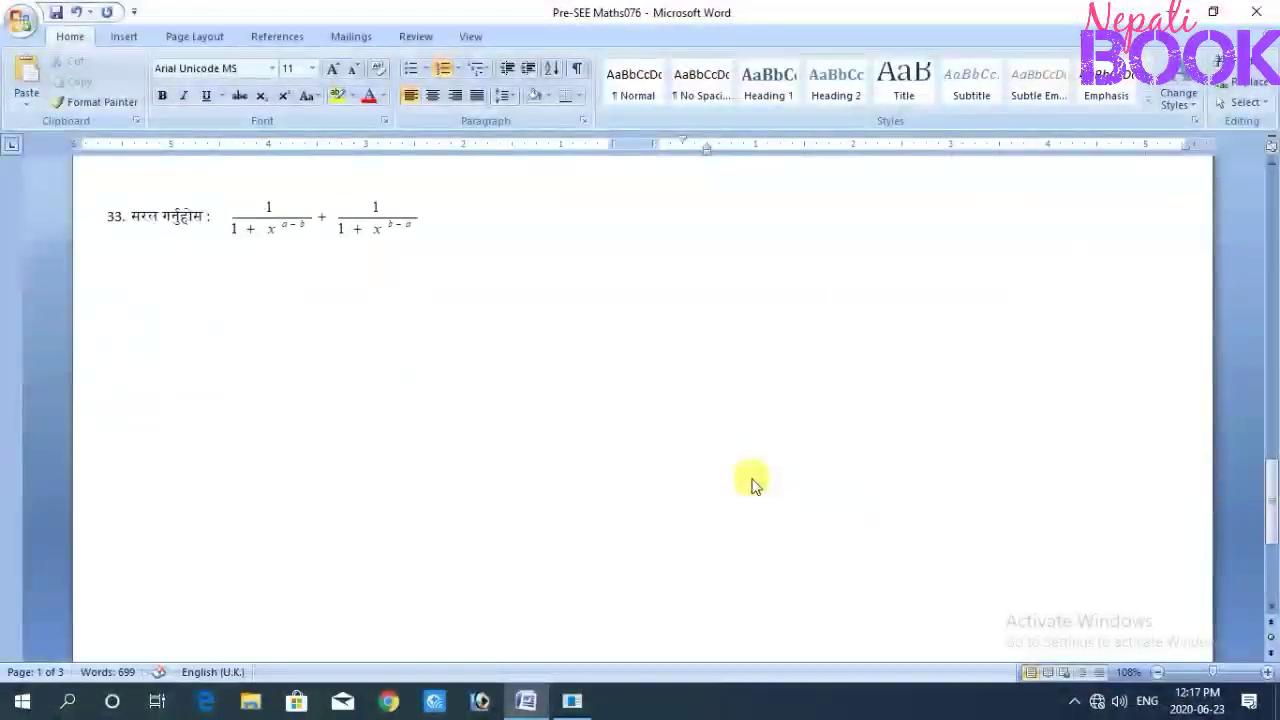
left_click(150, 262)
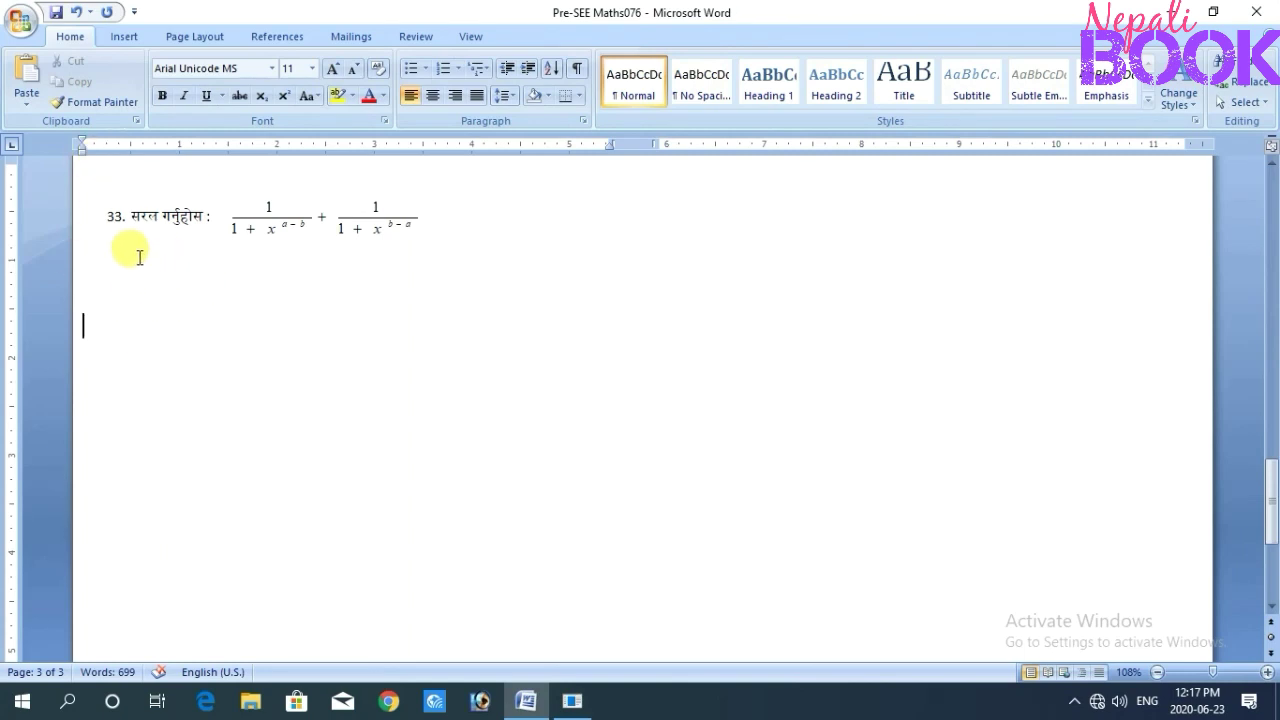
left_click(123, 38)
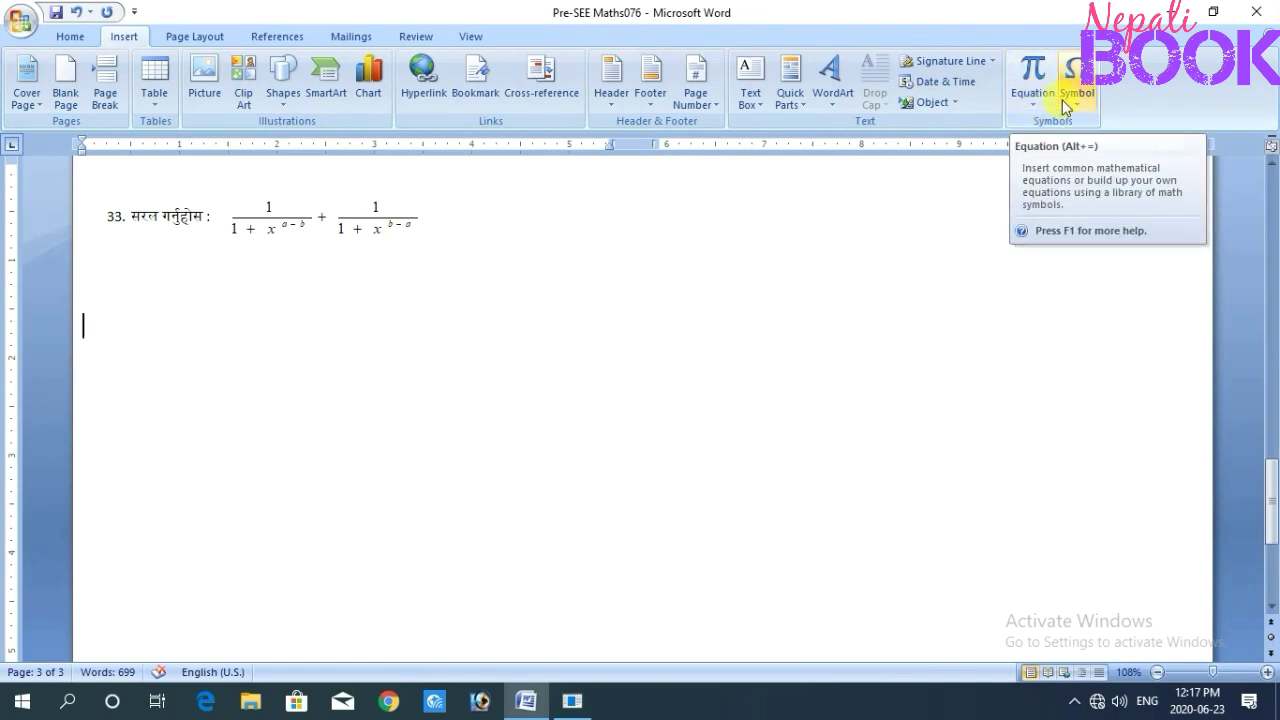
left_click(1038, 101)
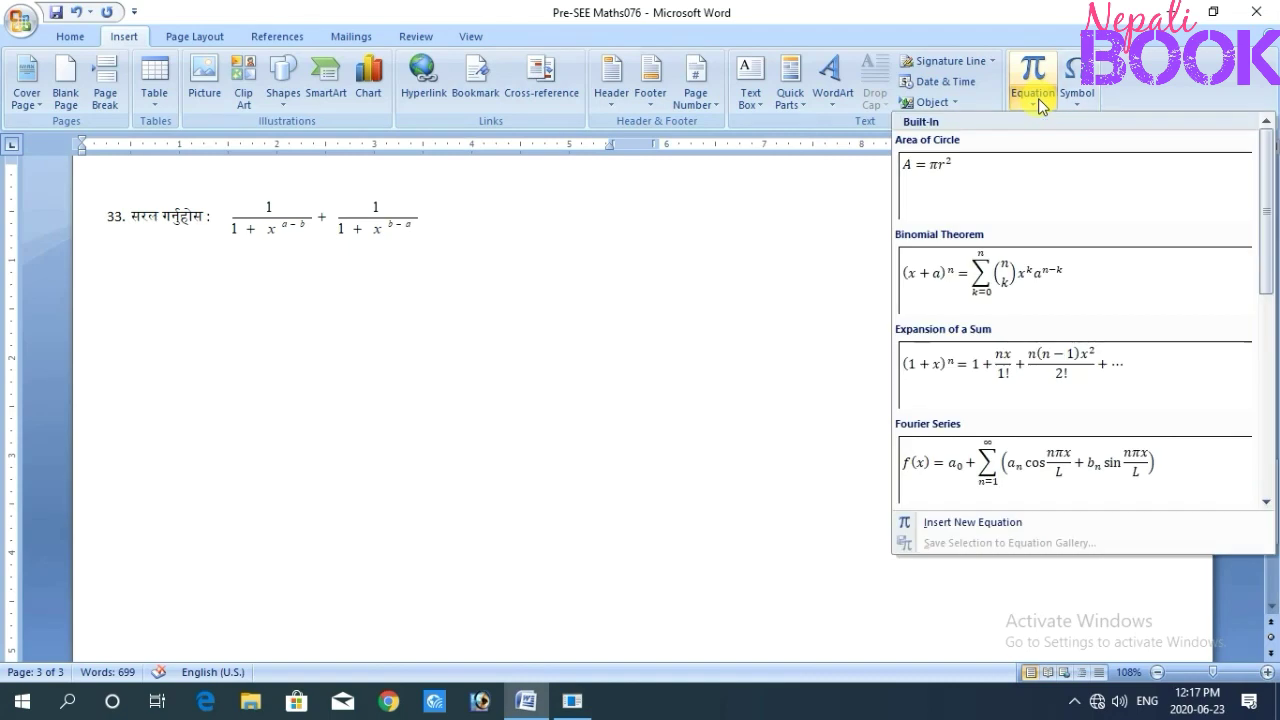
scroll(1043, 213, "down", 3)
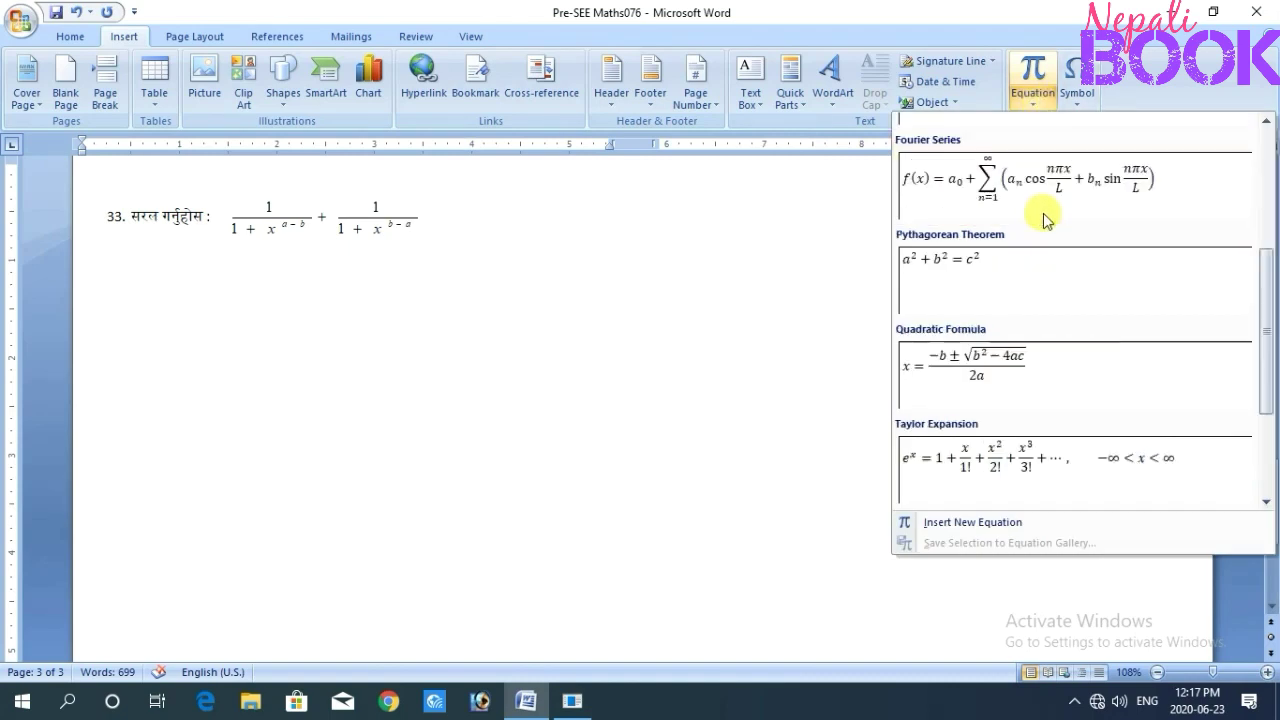
scroll(1043, 213, "down", 2)
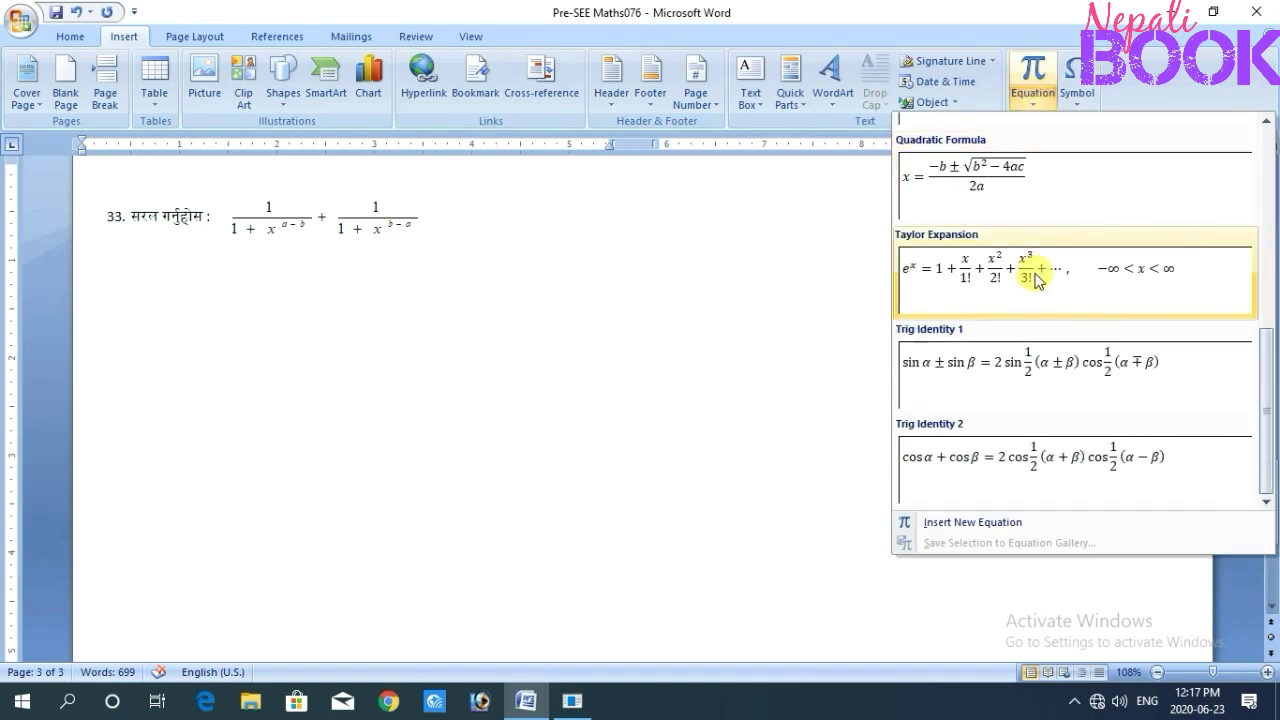
scroll(1018, 211, "up", 5)
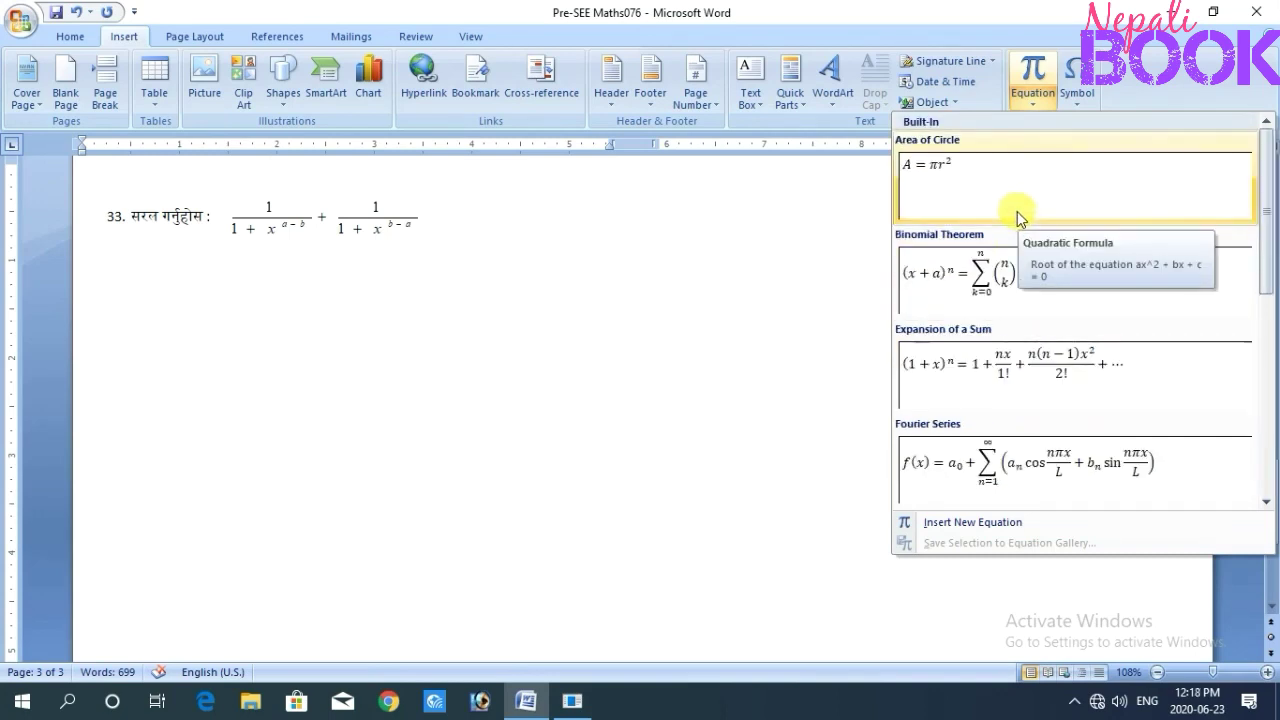
scroll(1017, 211, "down", 3)
left_click(1016, 197)
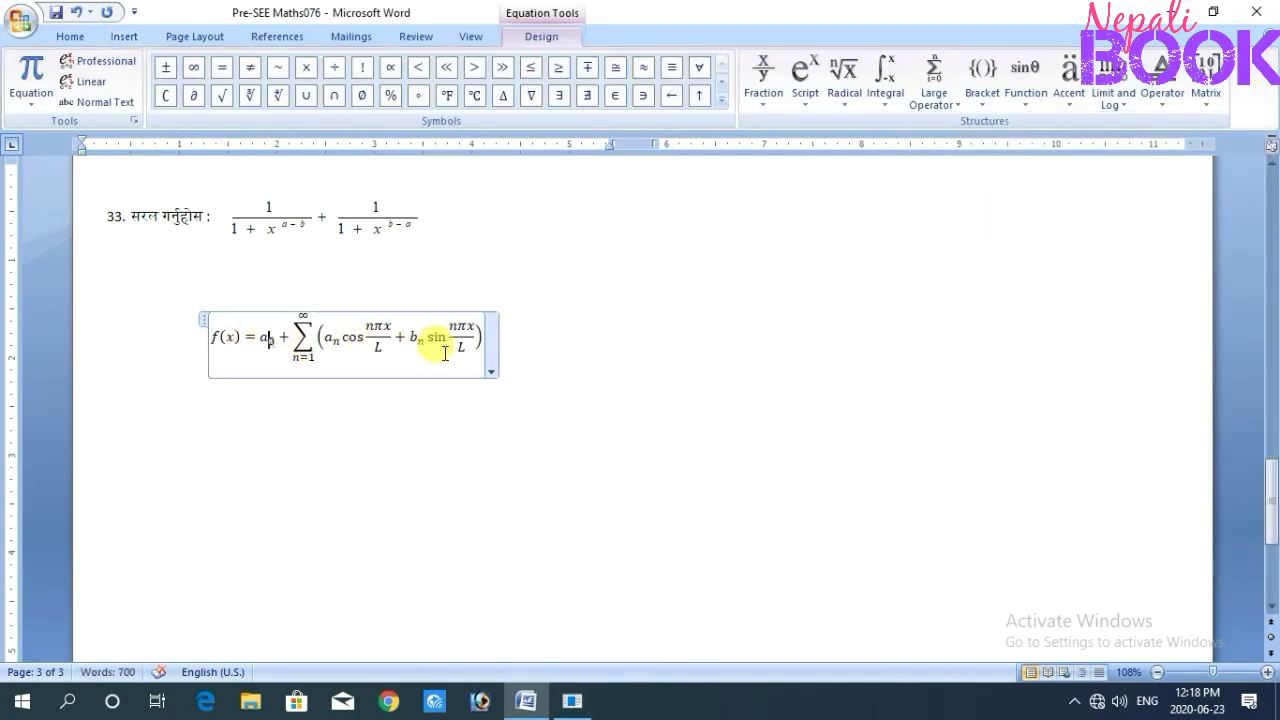
left_click_drag(163, 313, 474, 373)
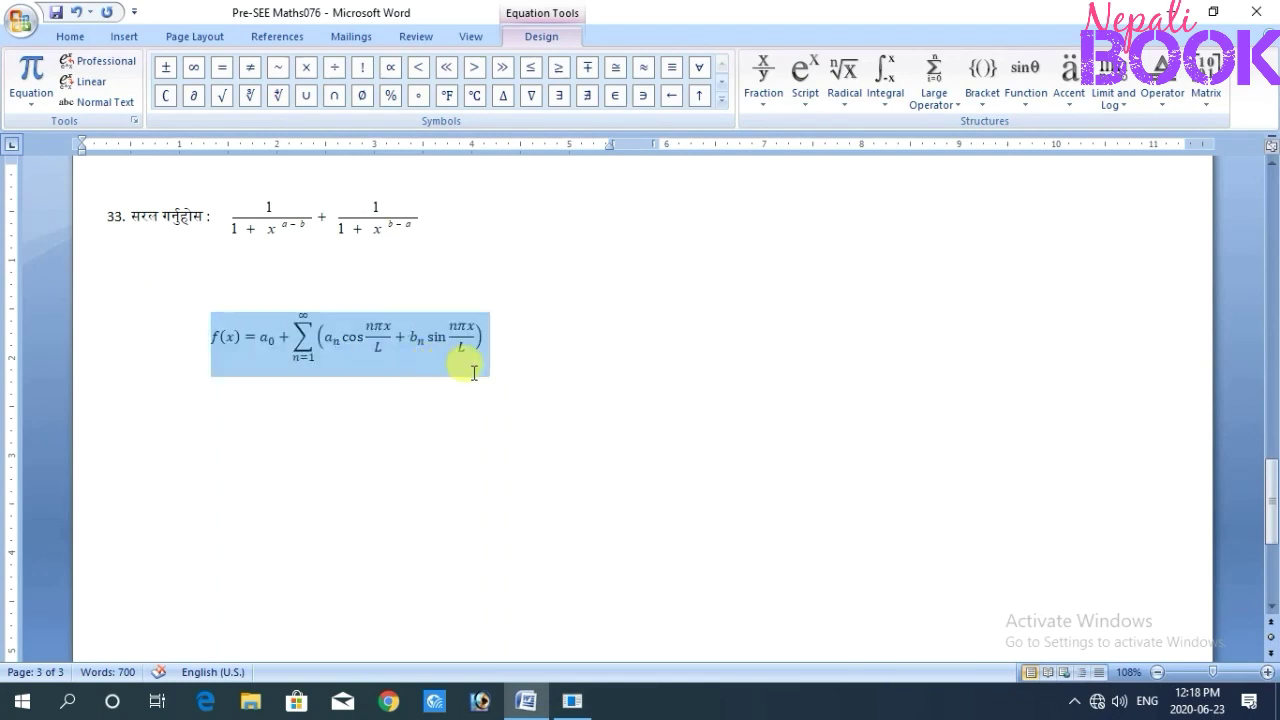
key("Delete")
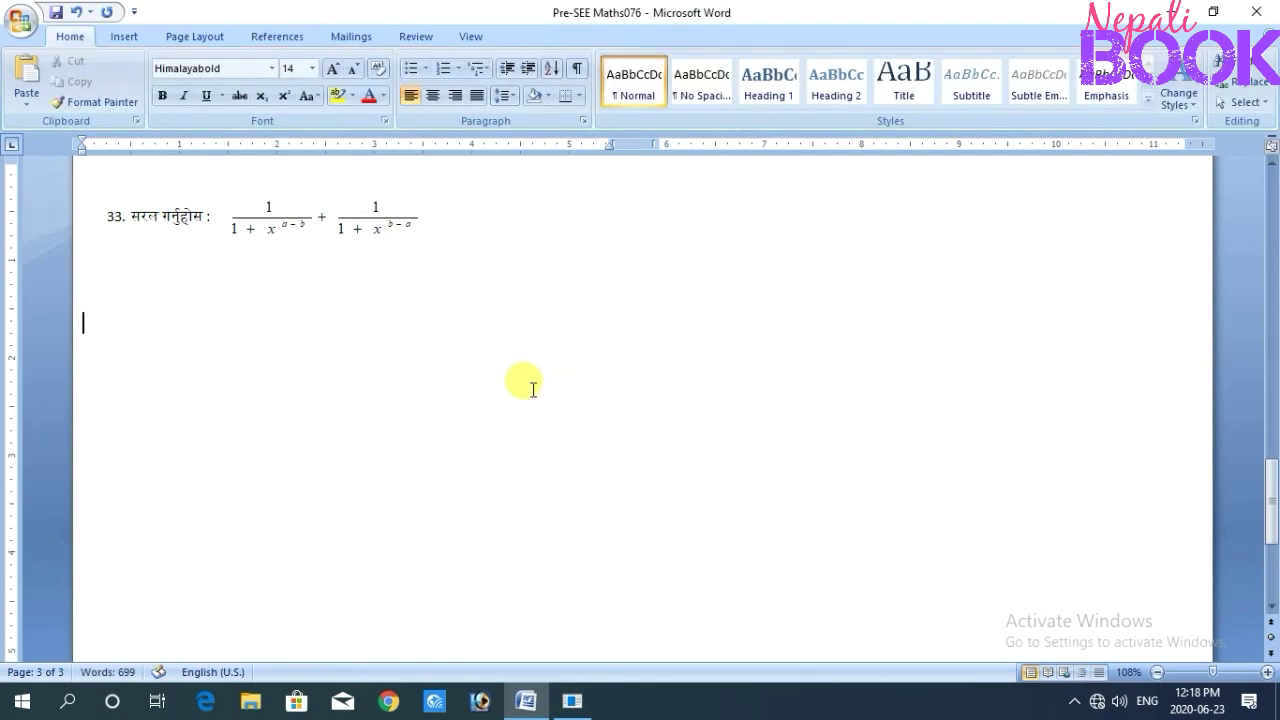
Step: Insert a new blank equation below question 33 from the Insert tab's Equation gallery
left_click(124, 37)
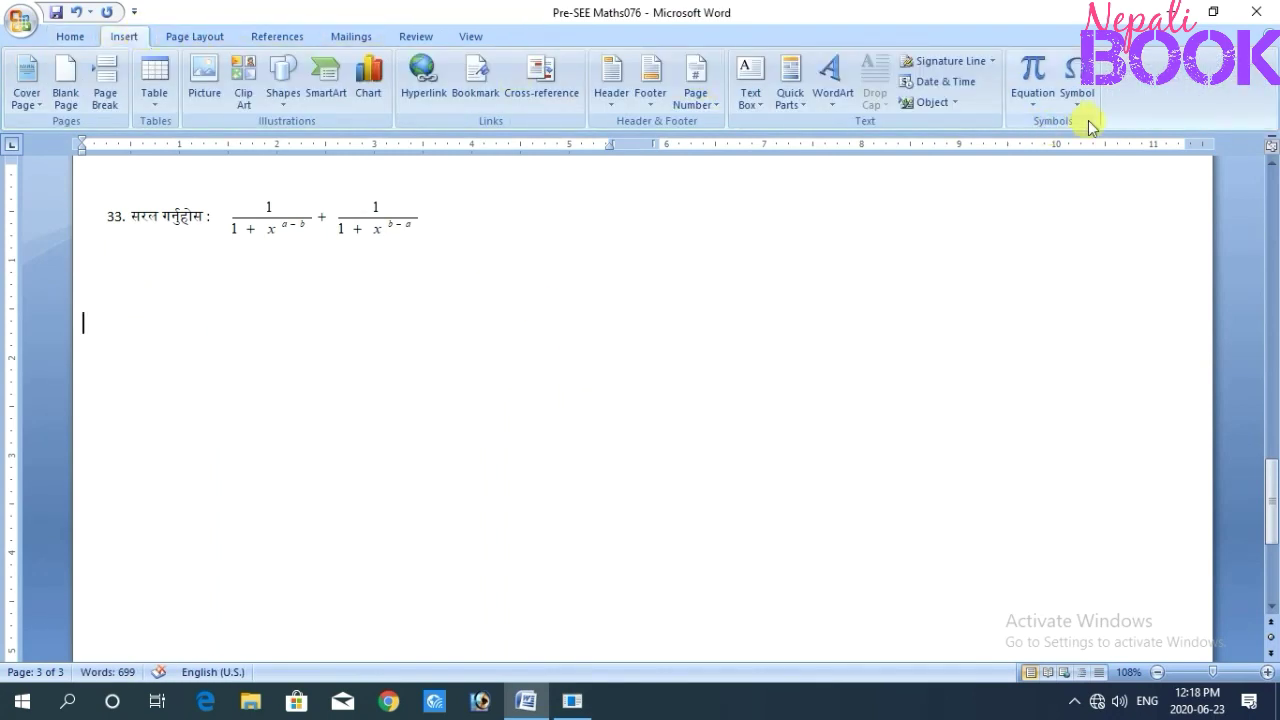
left_click(1030, 103)
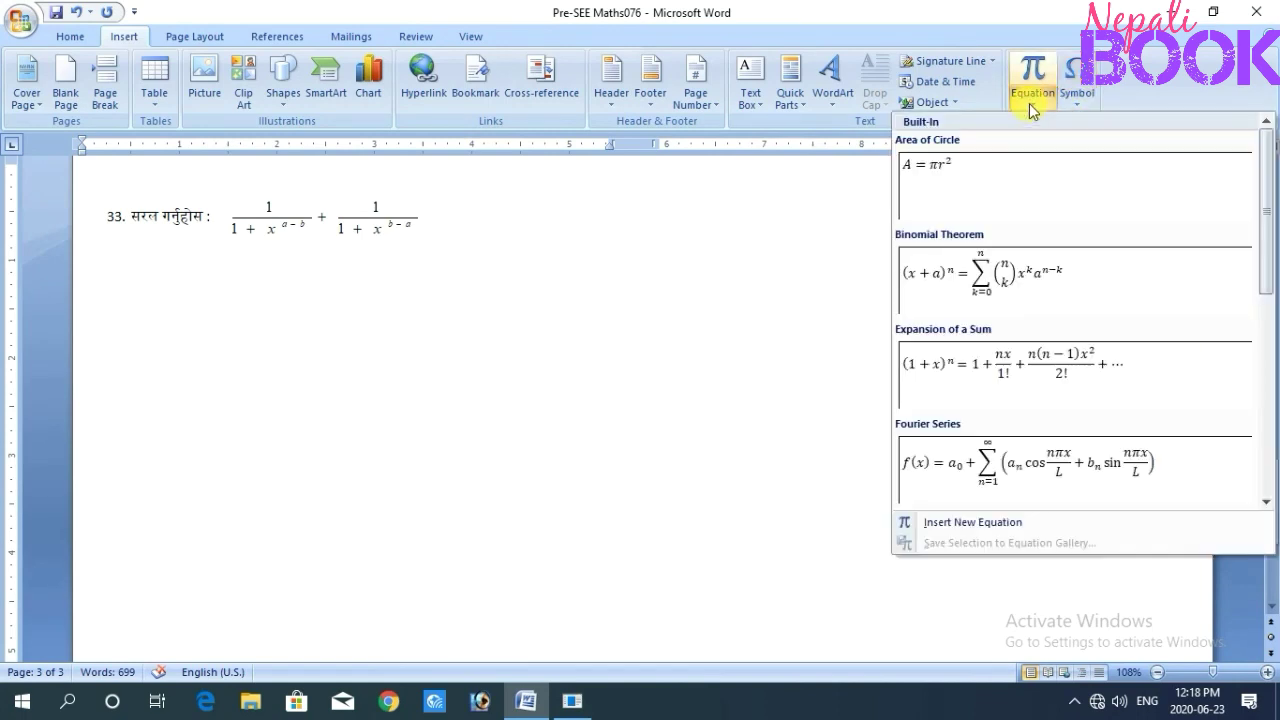
scroll(988, 301, "down", 5)
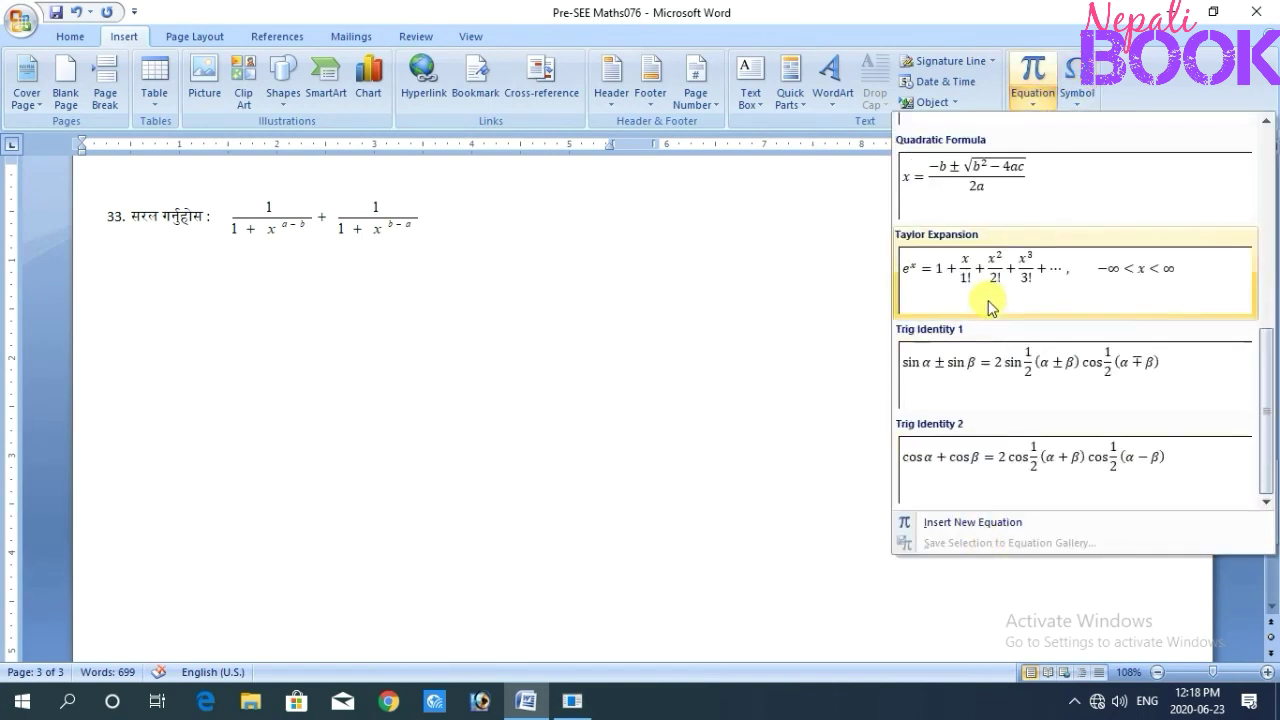
scroll(990, 310, "up", 5)
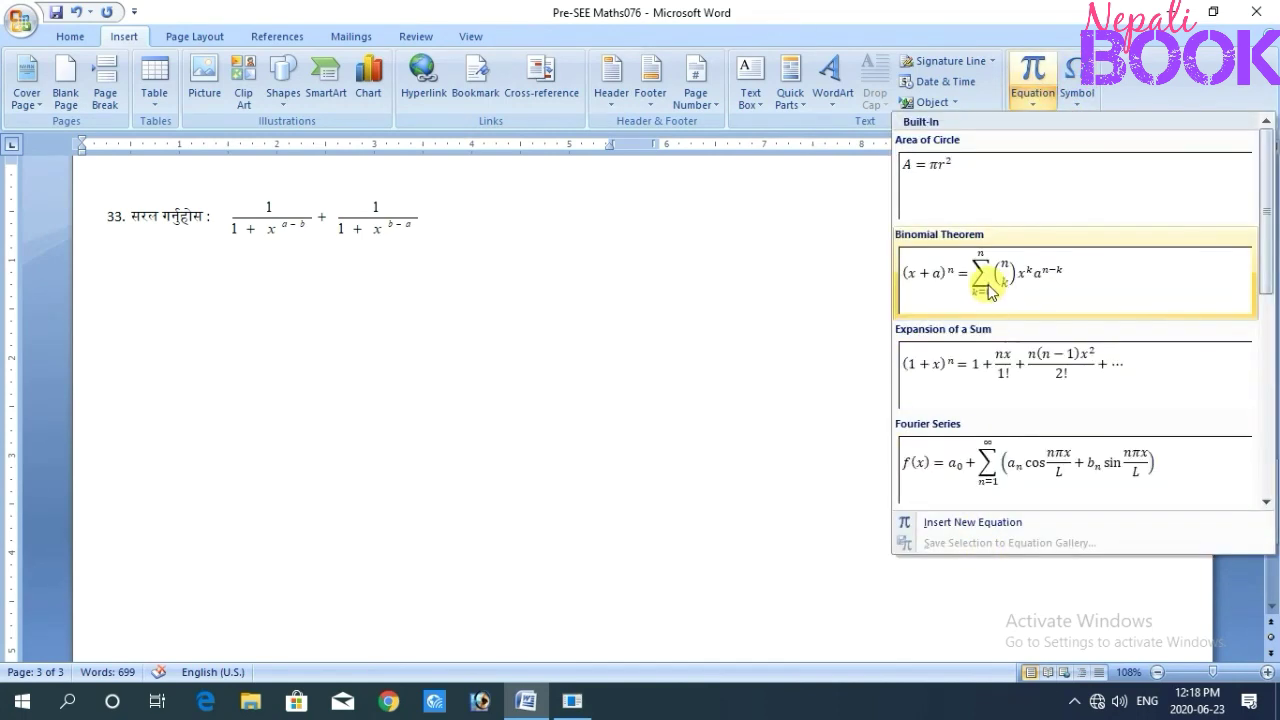
scroll(985, 377, "down", 5)
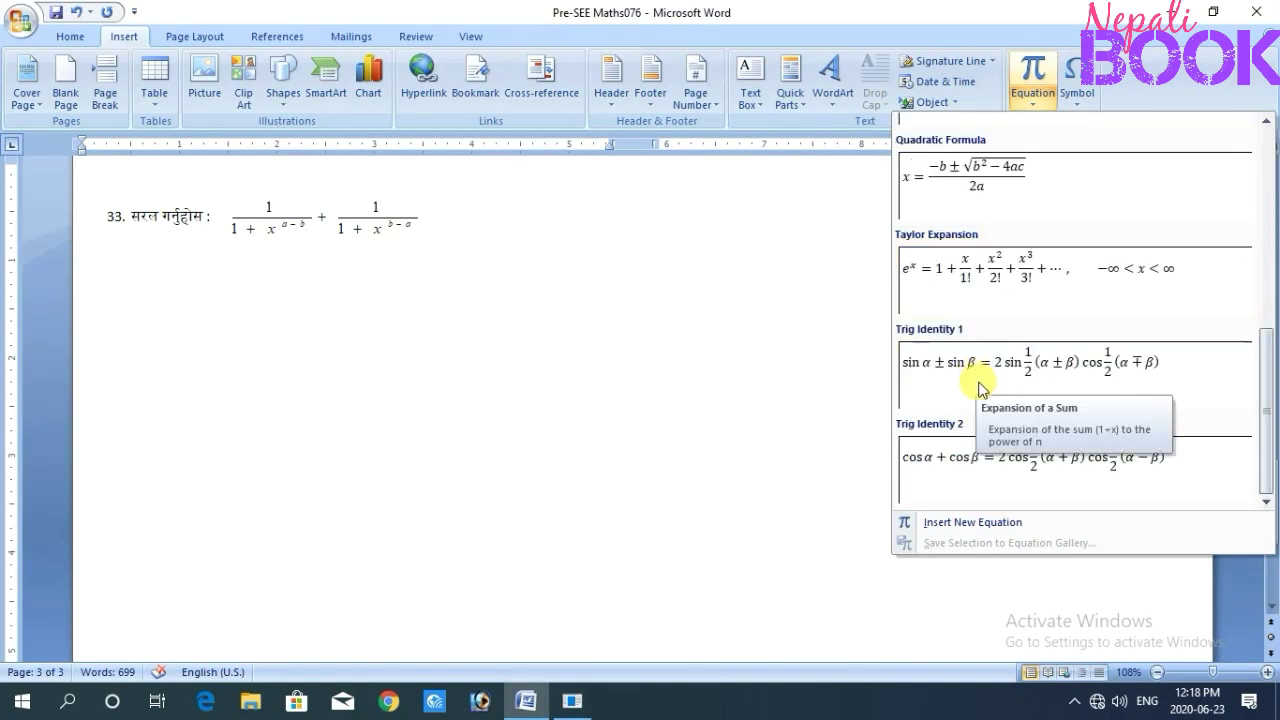
left_click(997, 524)
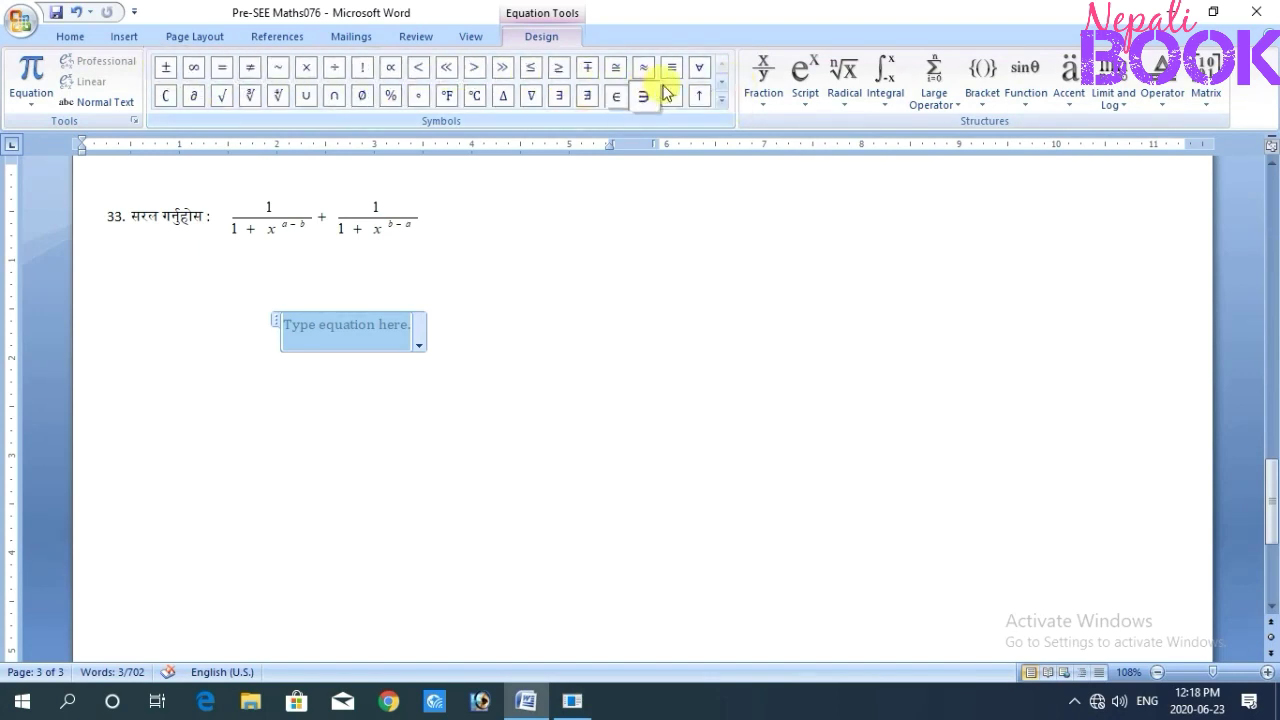
Step: Browse the Fraction, Script, Radical and Integral layouts on the equation Design tab
left_click(764, 100)
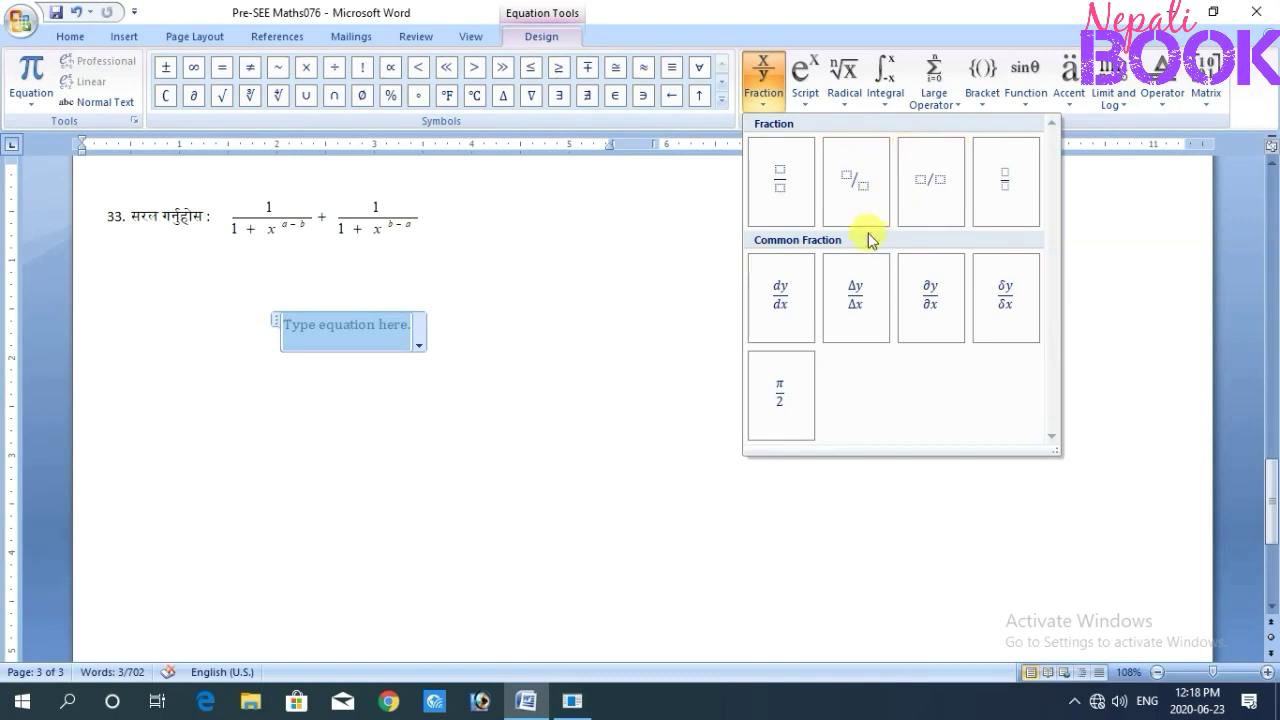
left_click(803, 106)
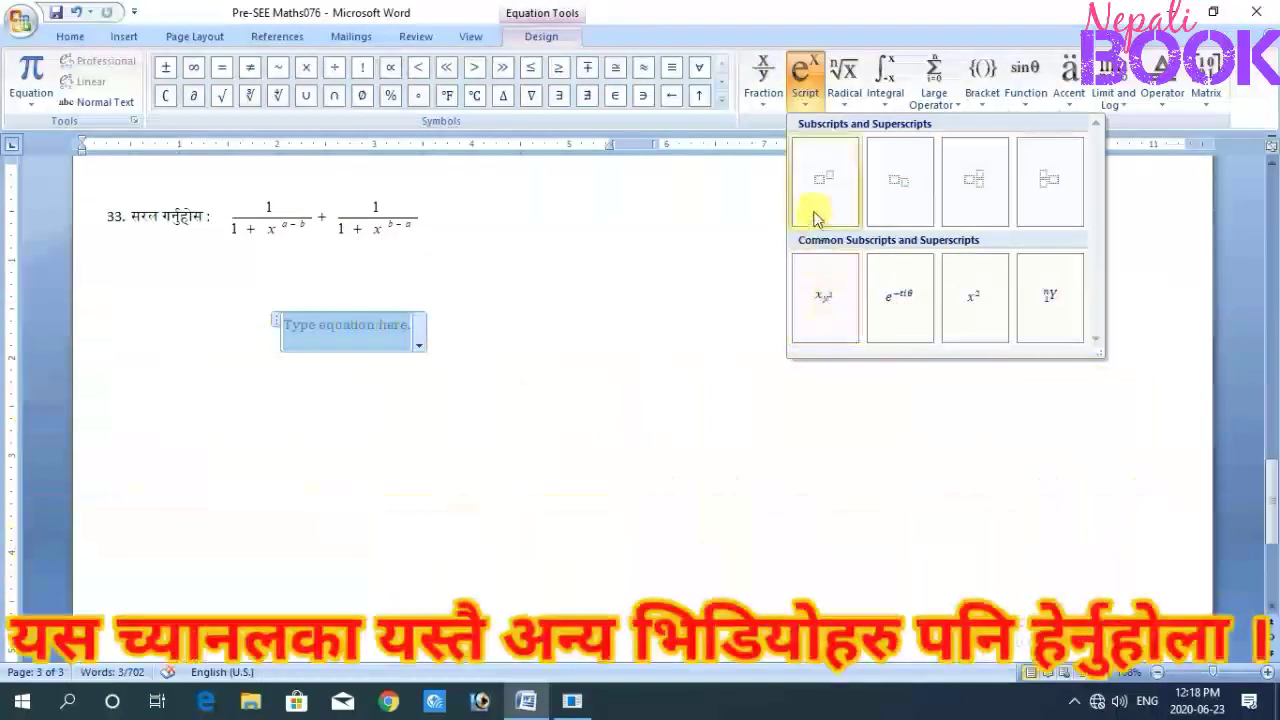
left_click(845, 105)
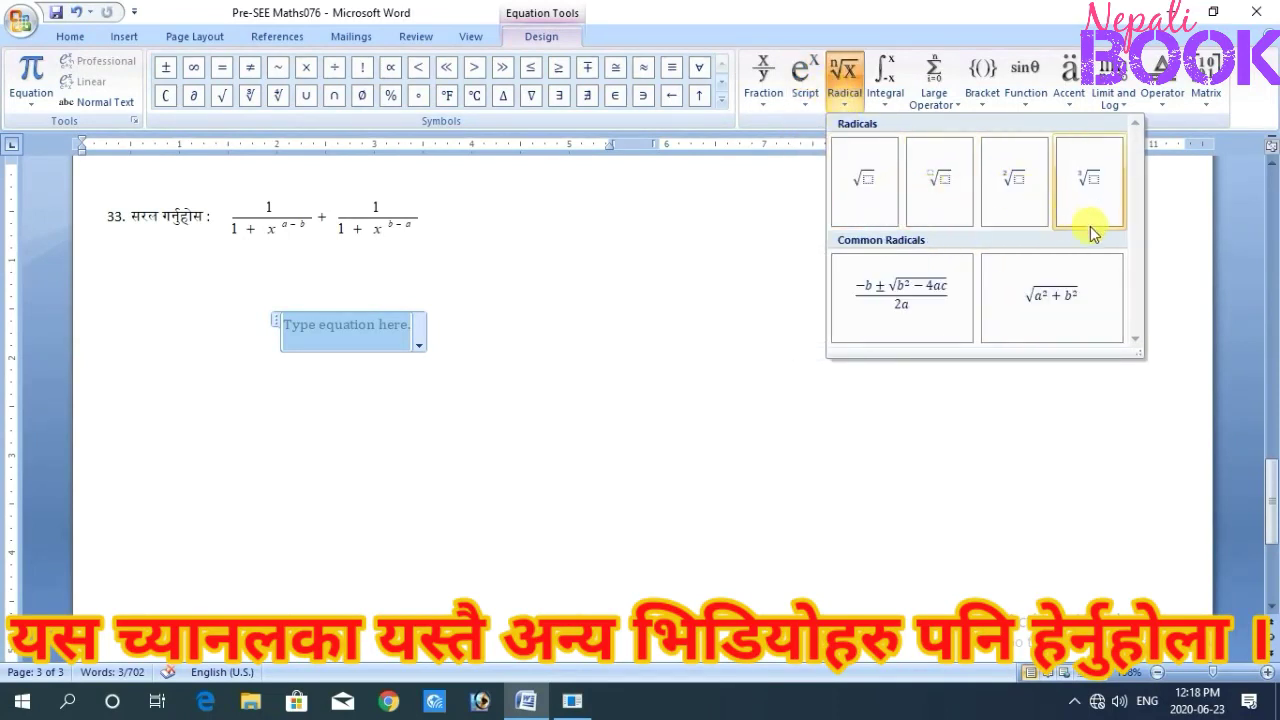
left_click(883, 105)
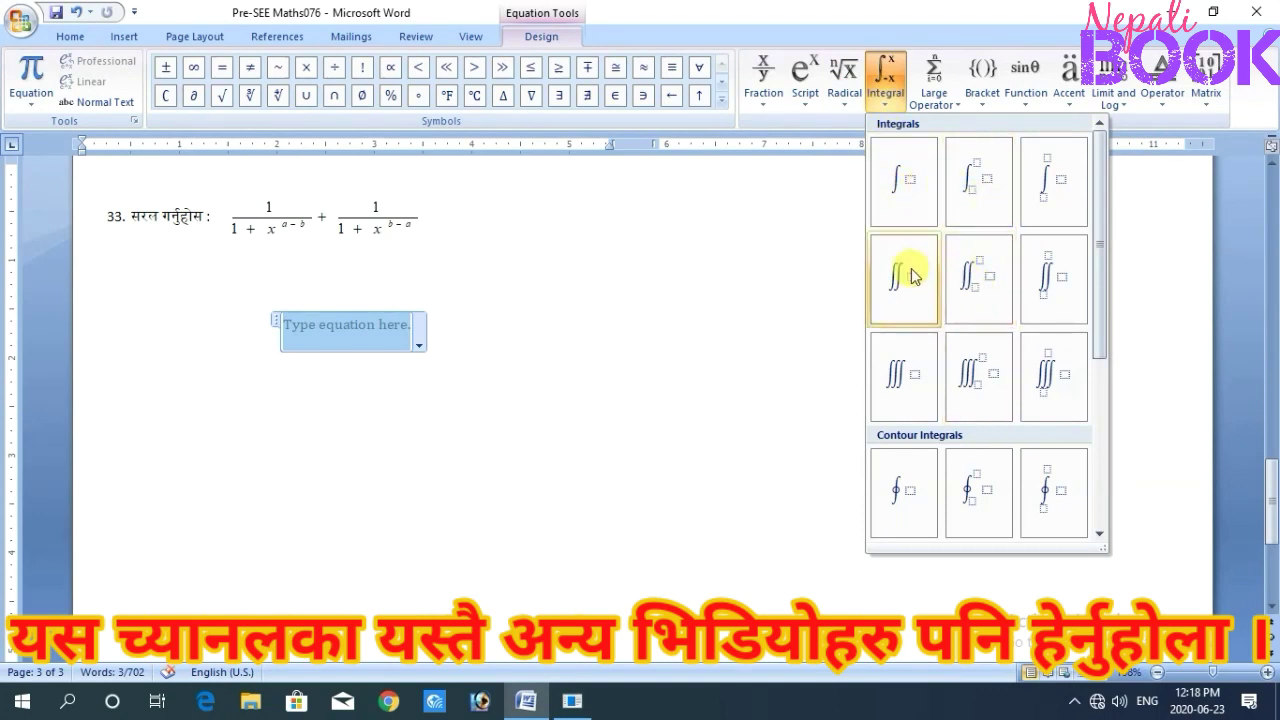
left_click(763, 88)
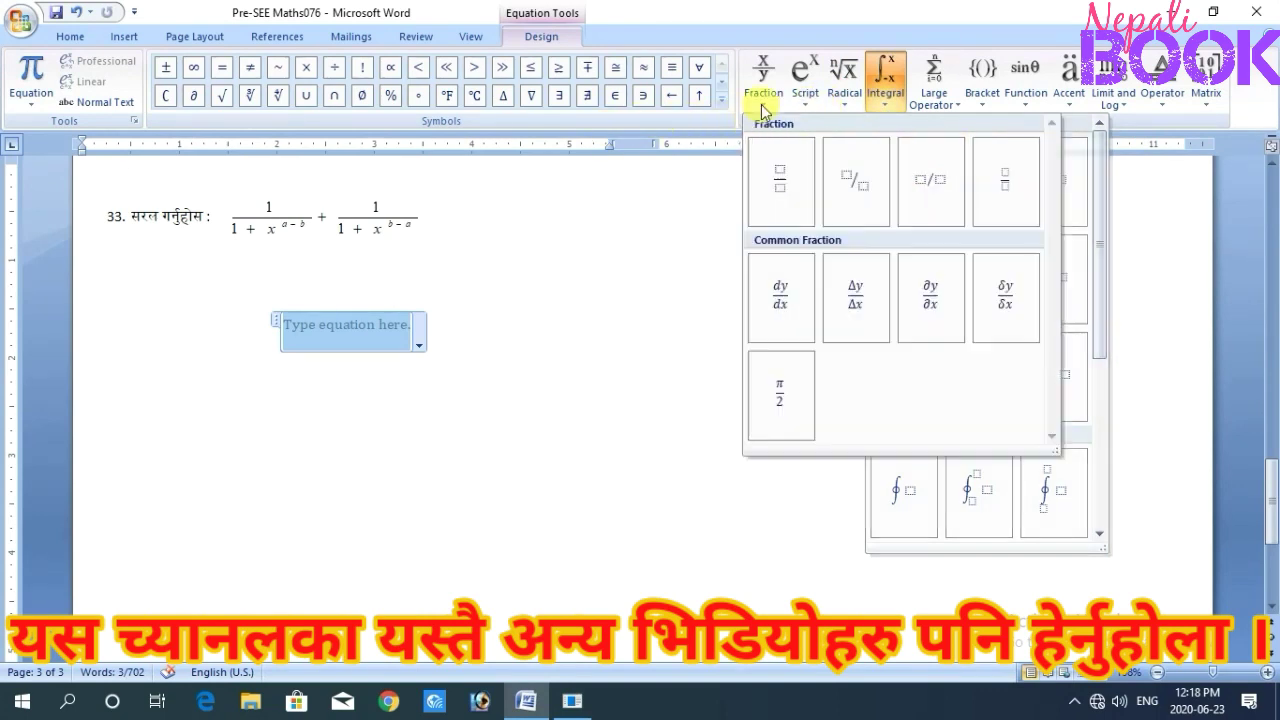
Step: Insert a stacked fraction into the equation and fill it in as 3/4
left_click(772, 180)
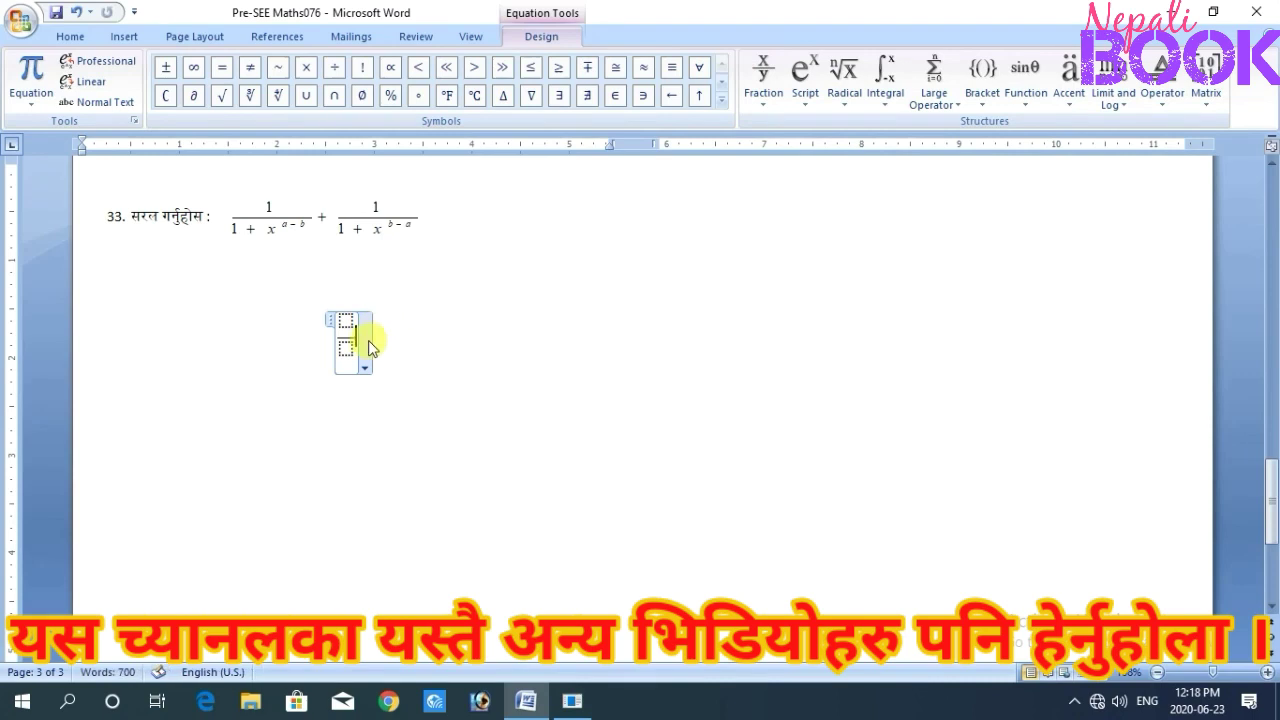
left_click_drag(355, 330, 343, 328)
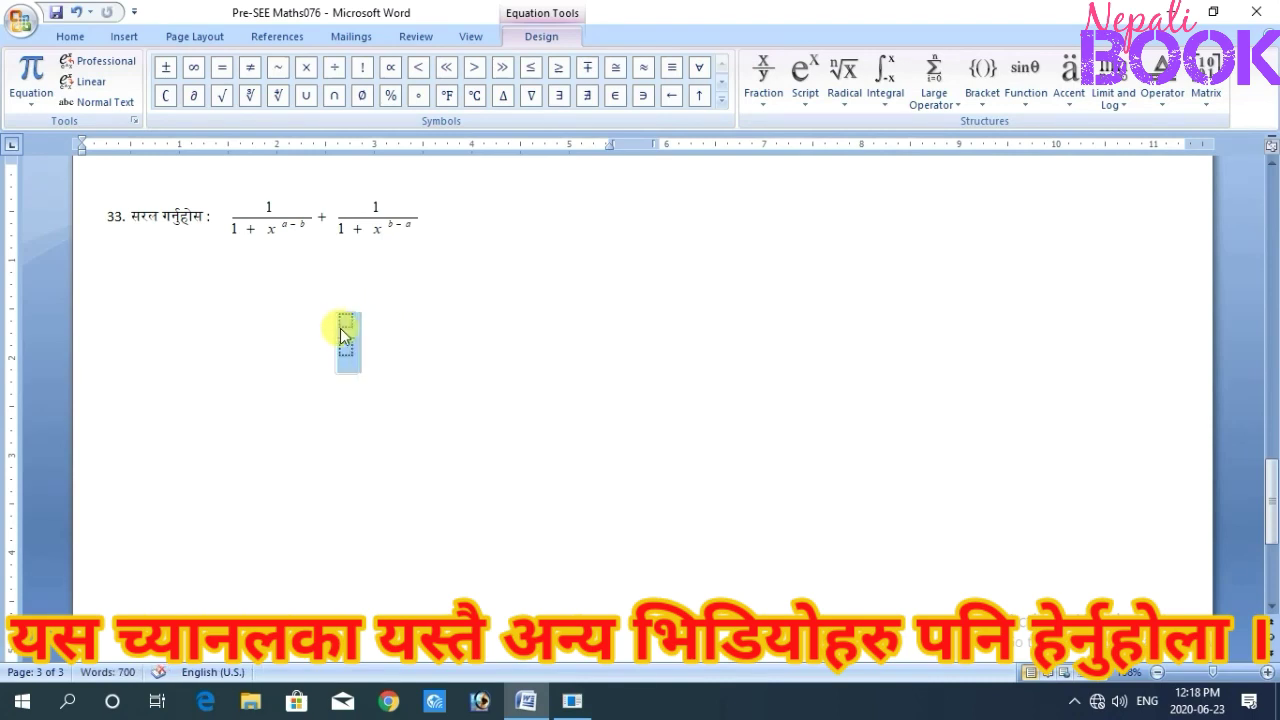
left_click(345, 321)
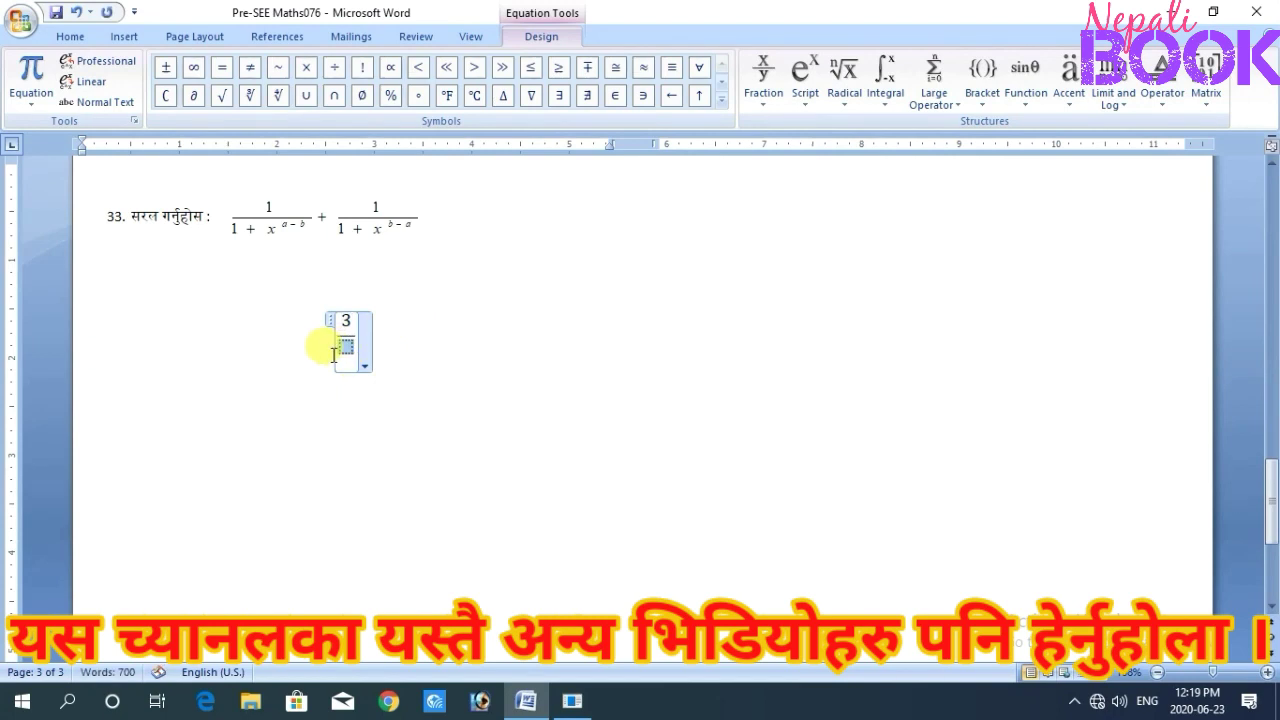
left_click(378, 372)
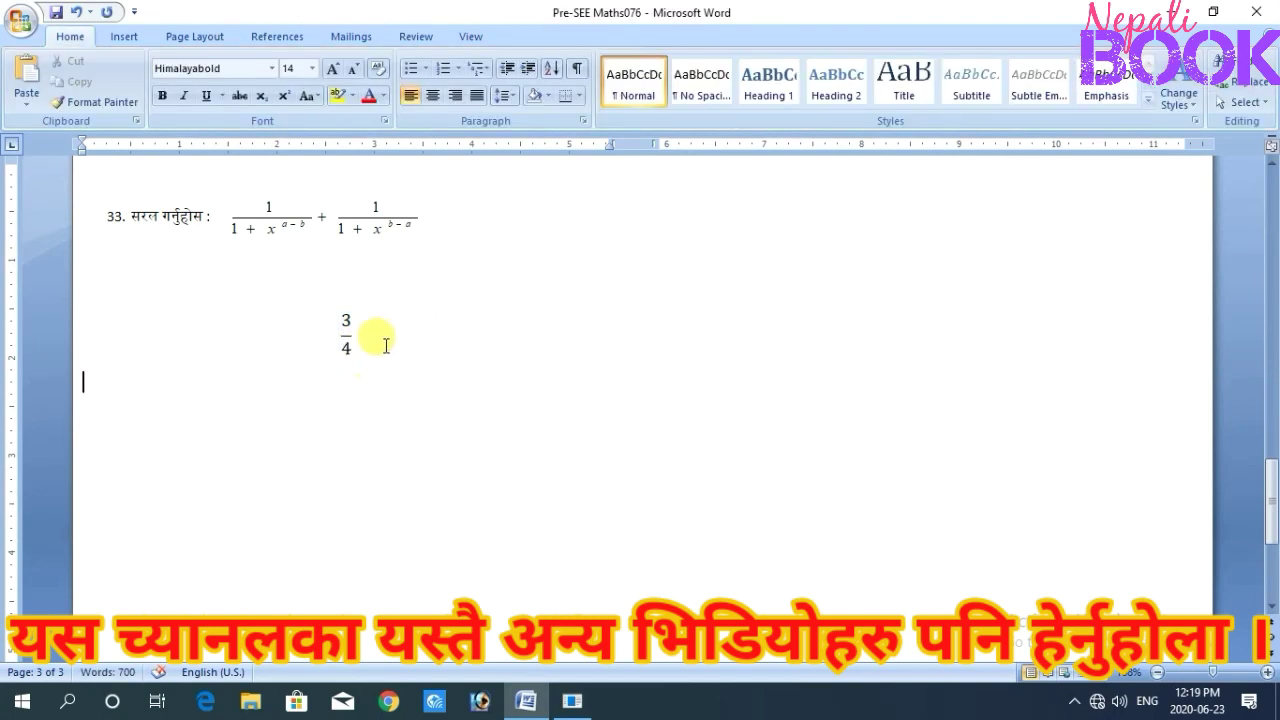
Step: Select the whole 3/4 fraction equation and delete it
left_click_drag(320, 300, 355, 355)
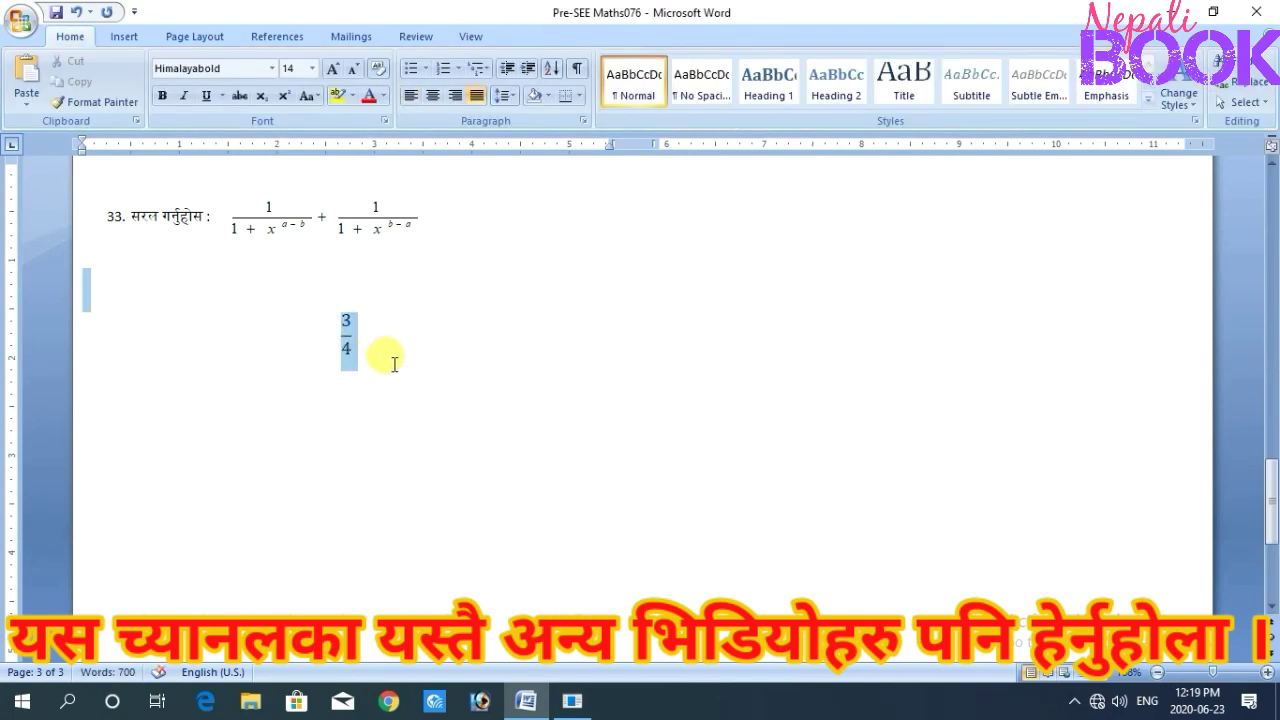
left_click(355, 345)
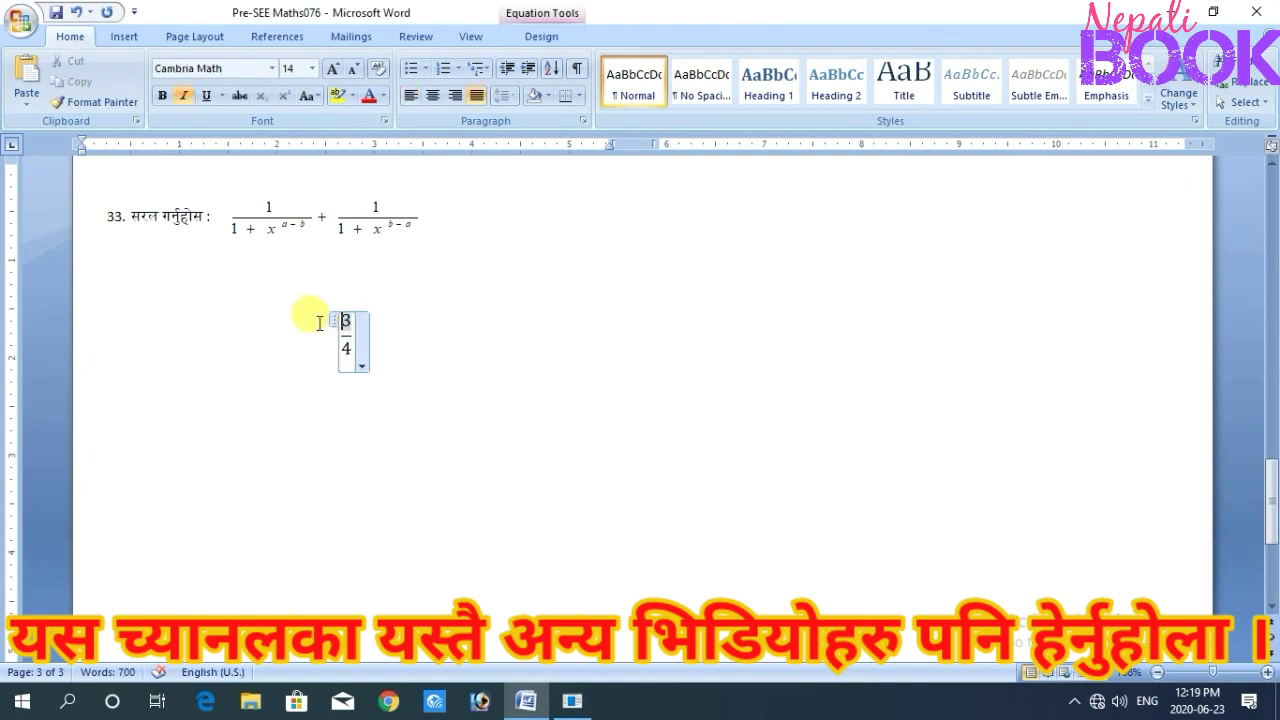
left_click_drag(319, 323, 360, 358)
key("Delete")
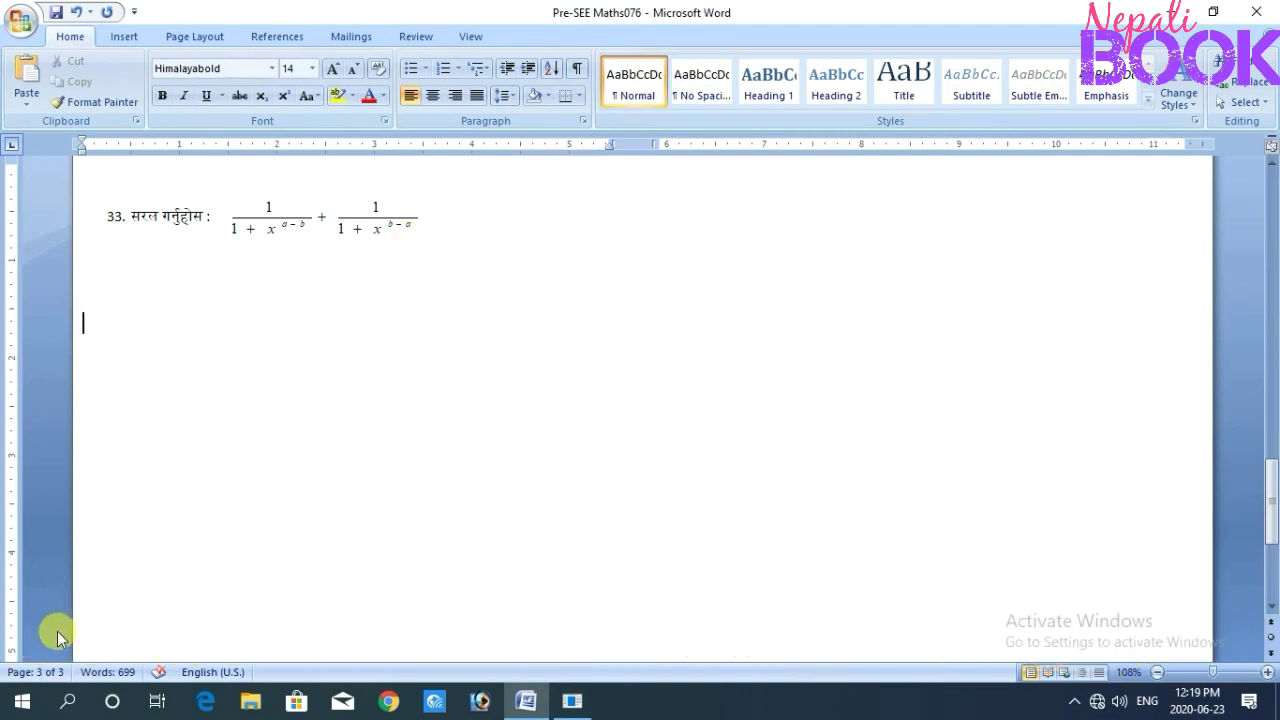
Step: Search the Start menu for 'math' and launch Math Input Panel
left_click(30, 710)
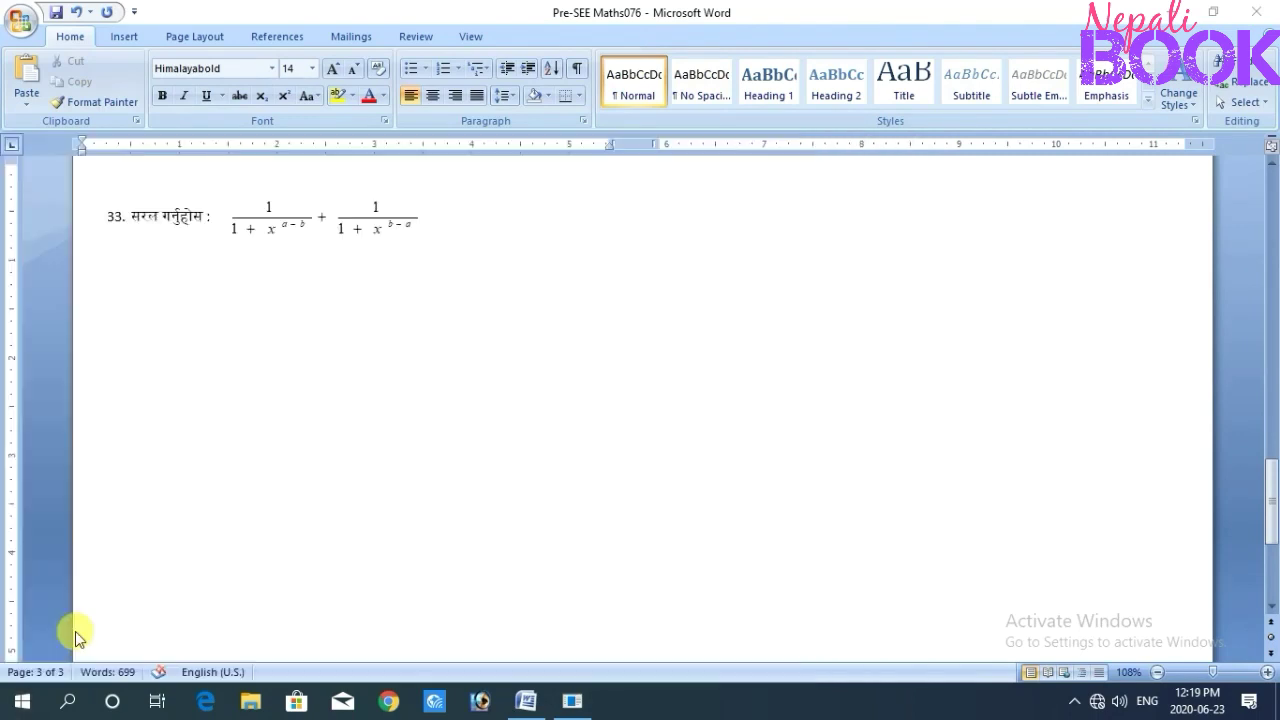
type("math")
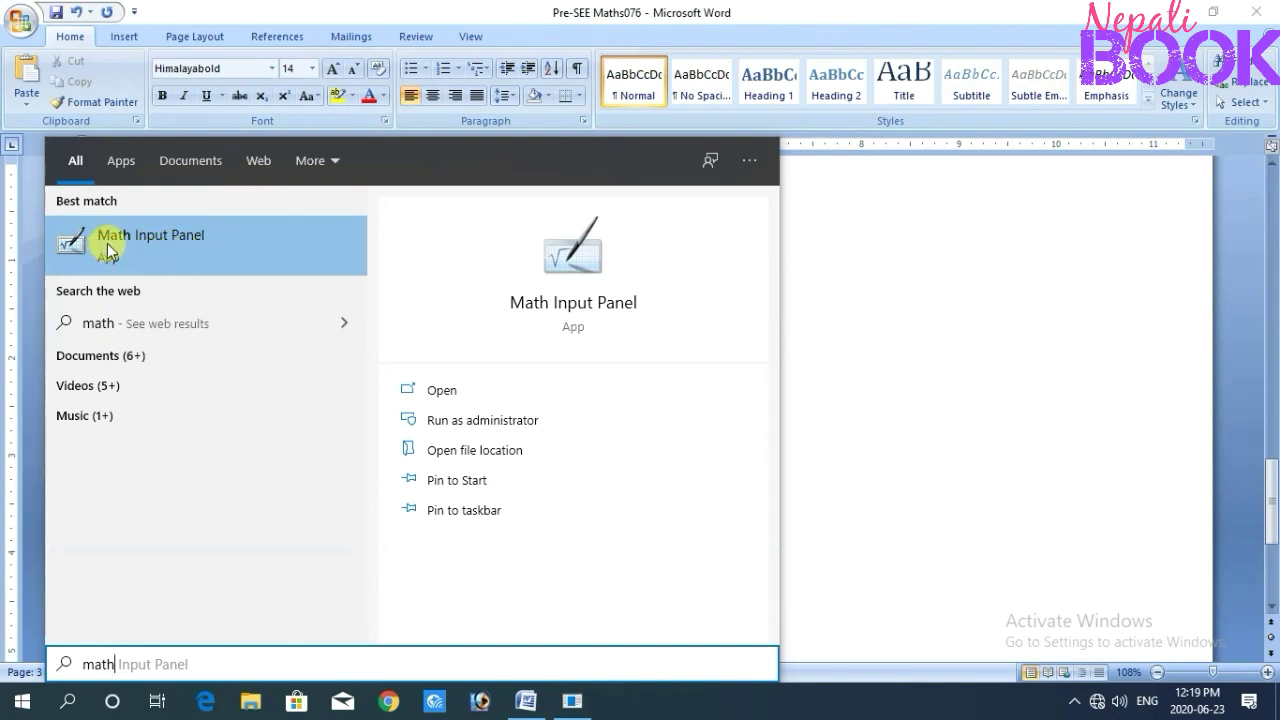
left_click(174, 241)
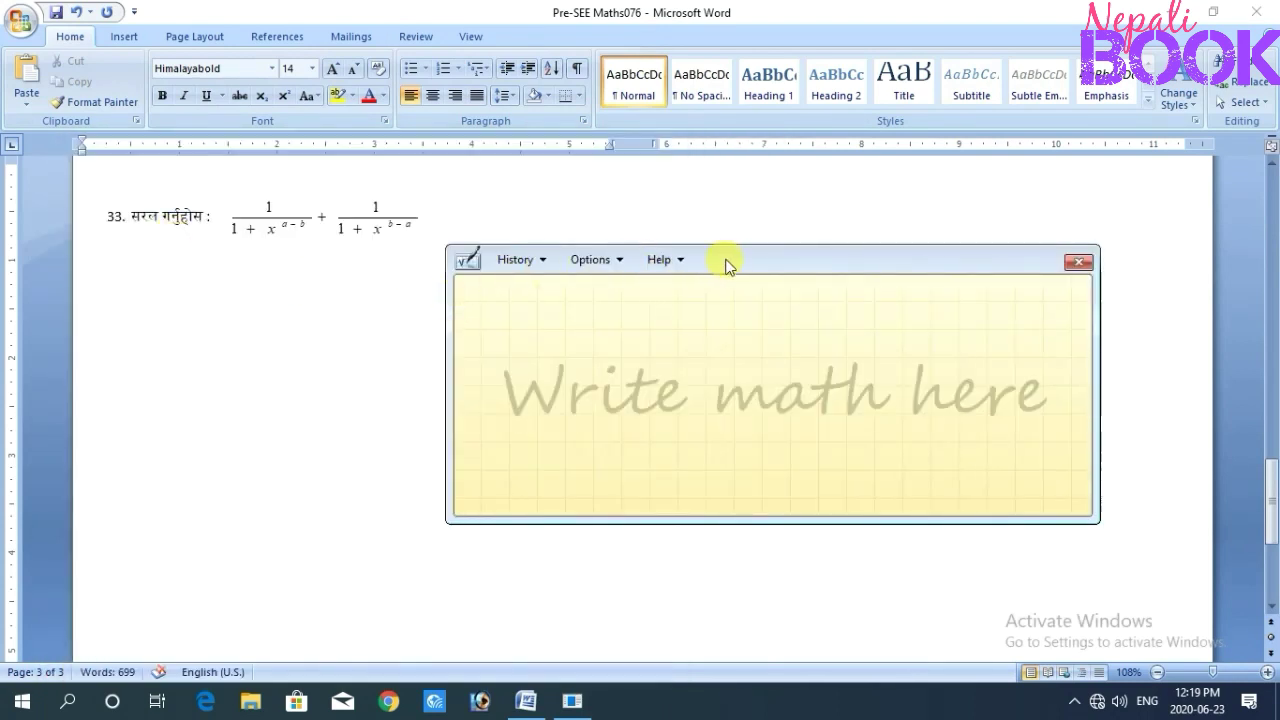
left_click_drag(729, 257, 670, 244)
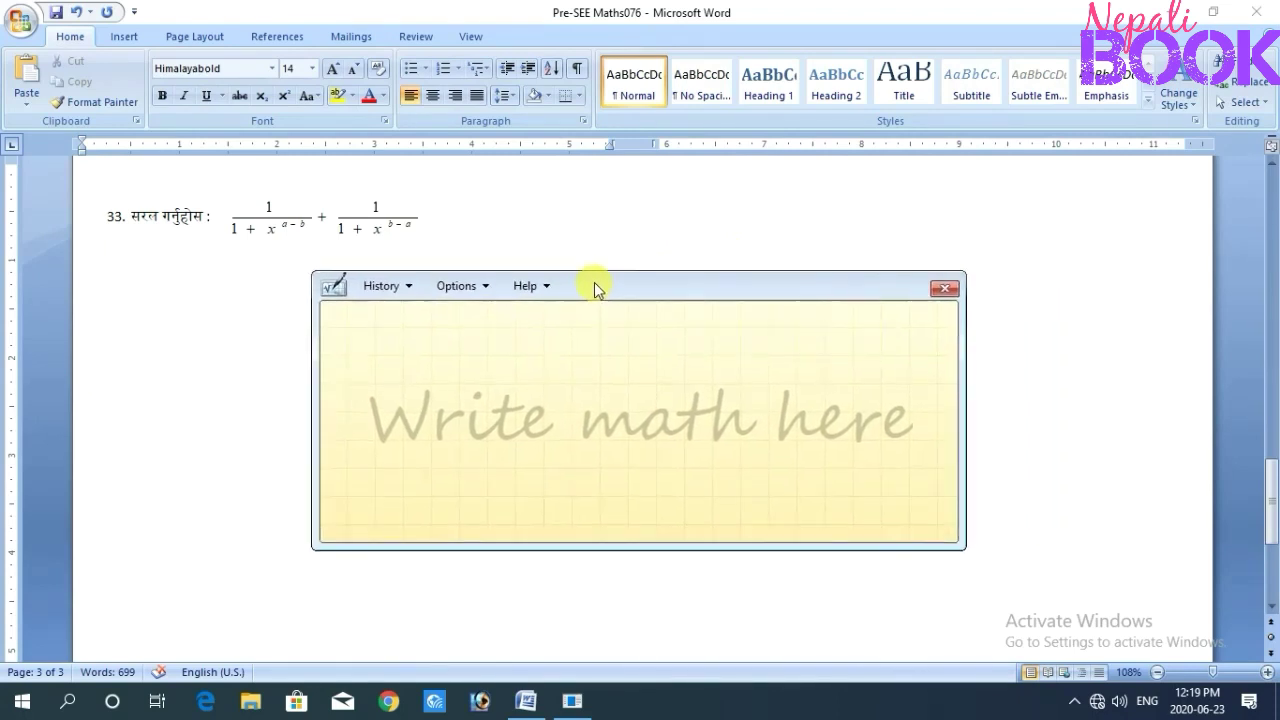
left_click_drag(670, 250, 683, 262)
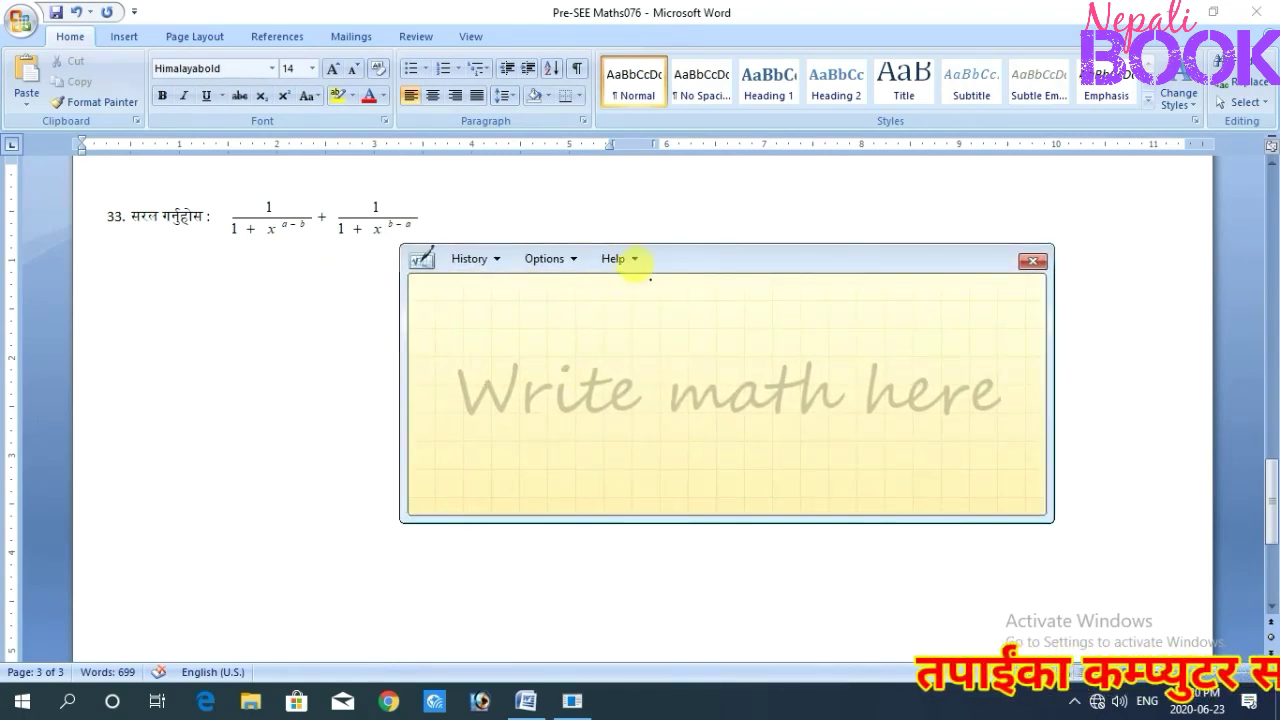
left_click_drag(672, 260, 678, 258)
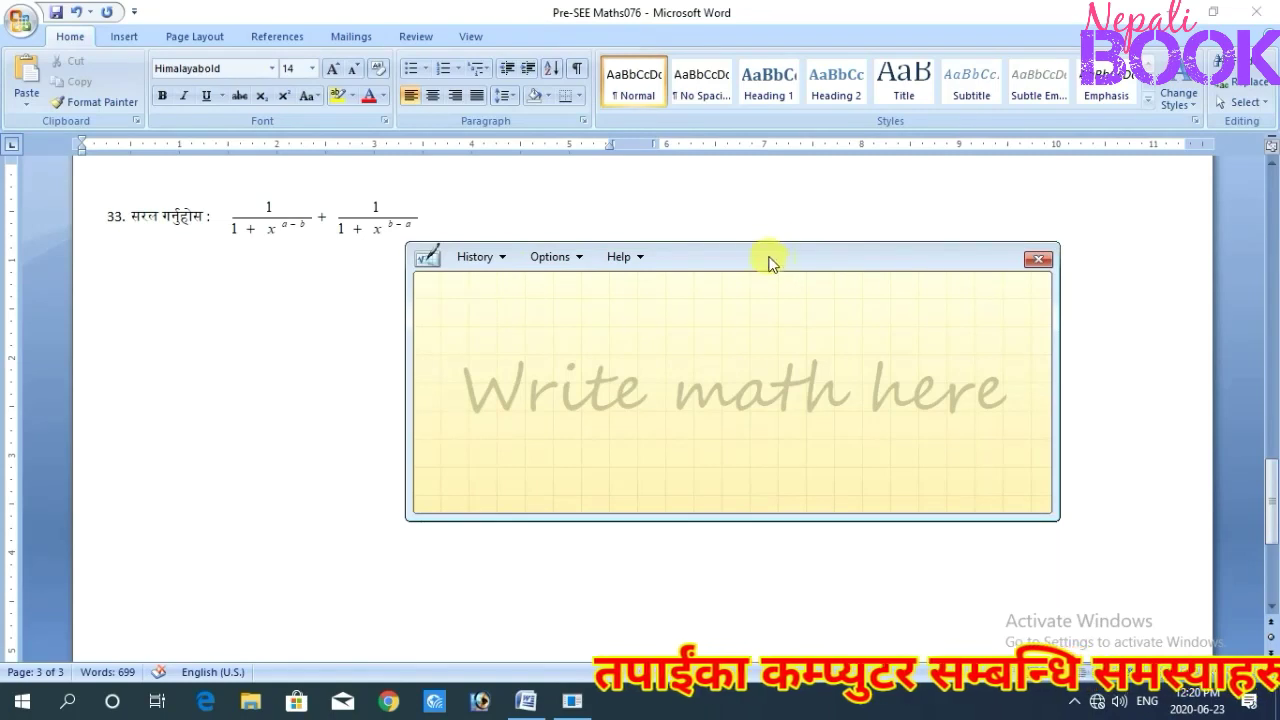
left_click_drag(769, 258, 771, 211)
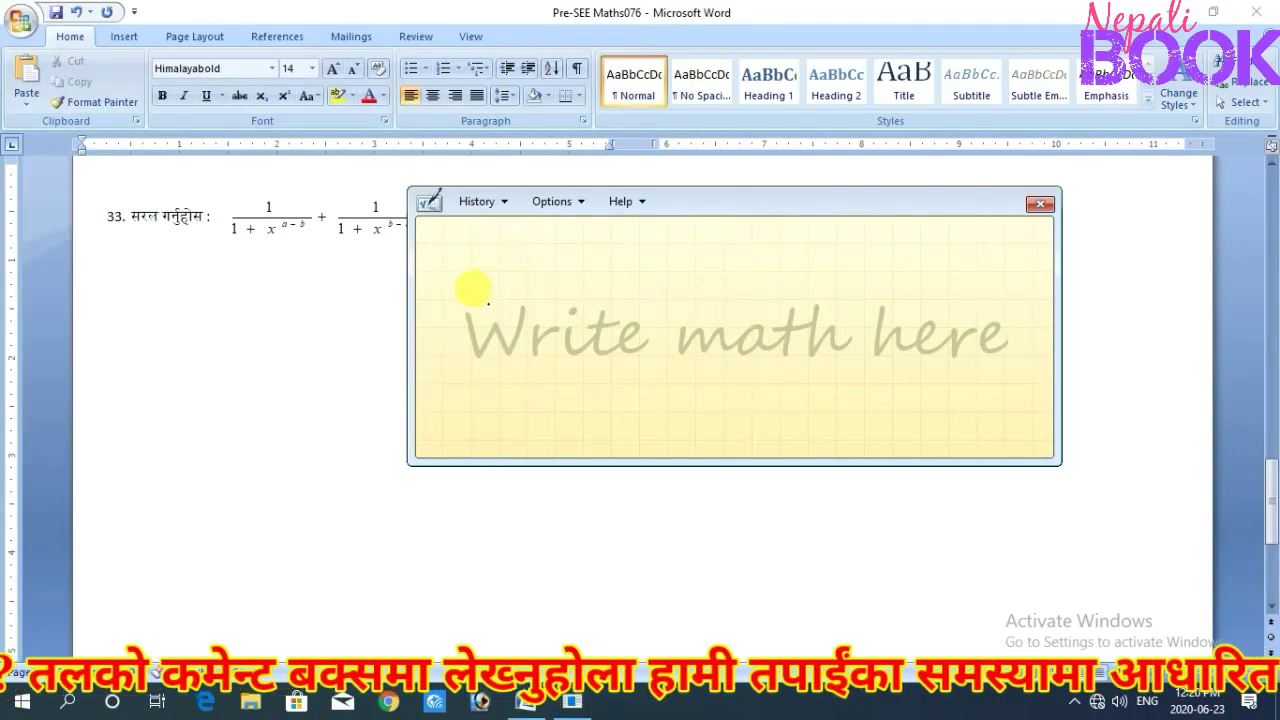
left_click_drag(686, 200, 694, 247)
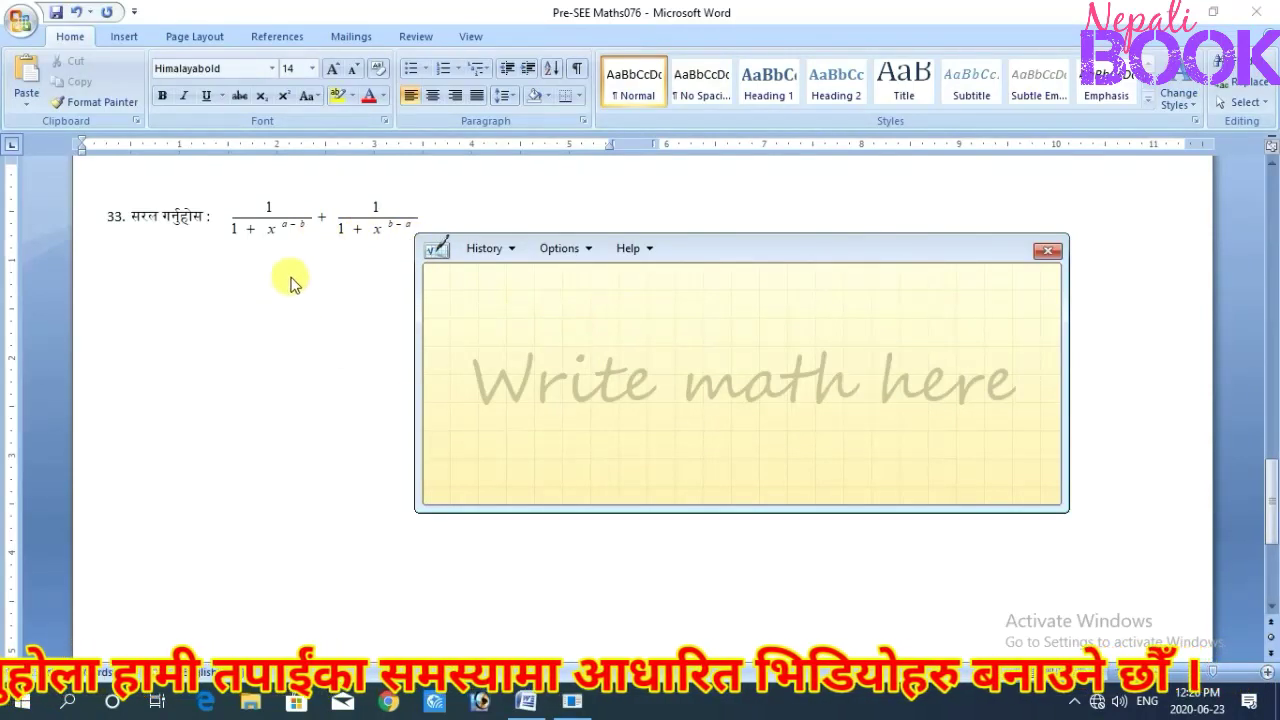
Step: Type 'सरल गर्नुहोस :' in Himalayabold font on the empty line under question 33
left_click(245, 275)
left_click(139, 293)
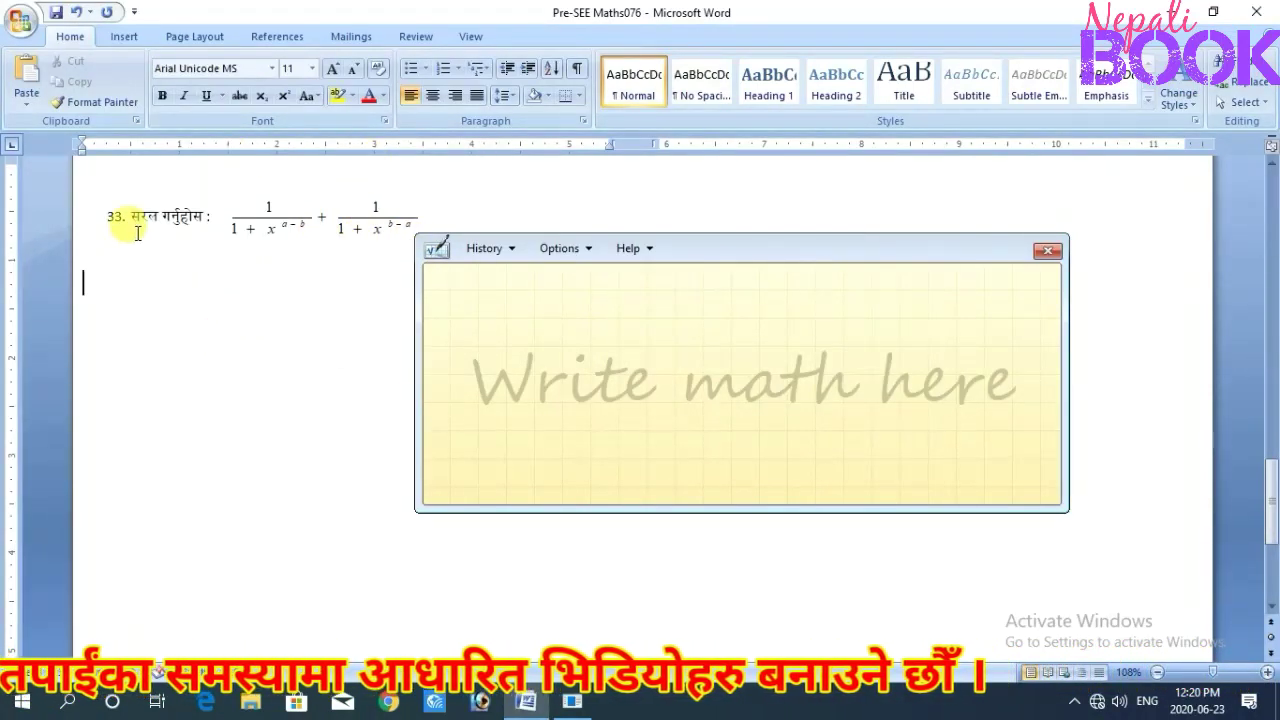
left_click(271, 68)
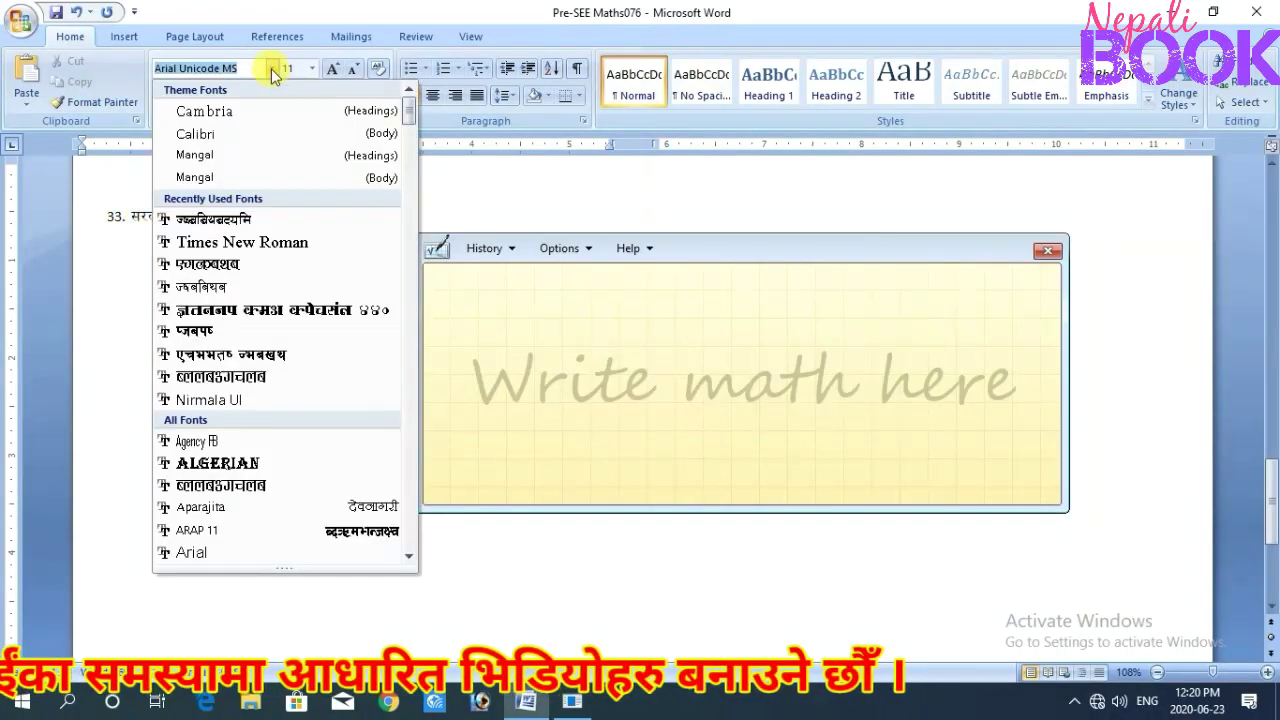
left_click(243, 217)
type("सरल गर्नुहोस")
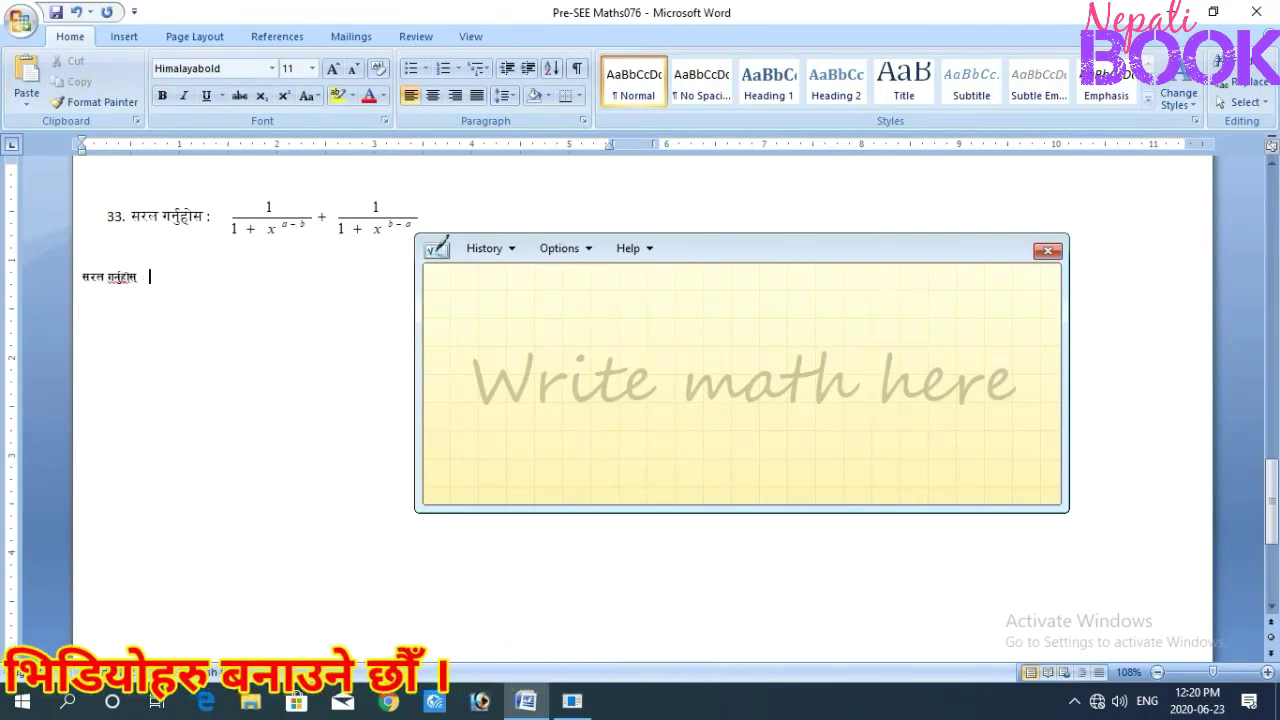
type(":")
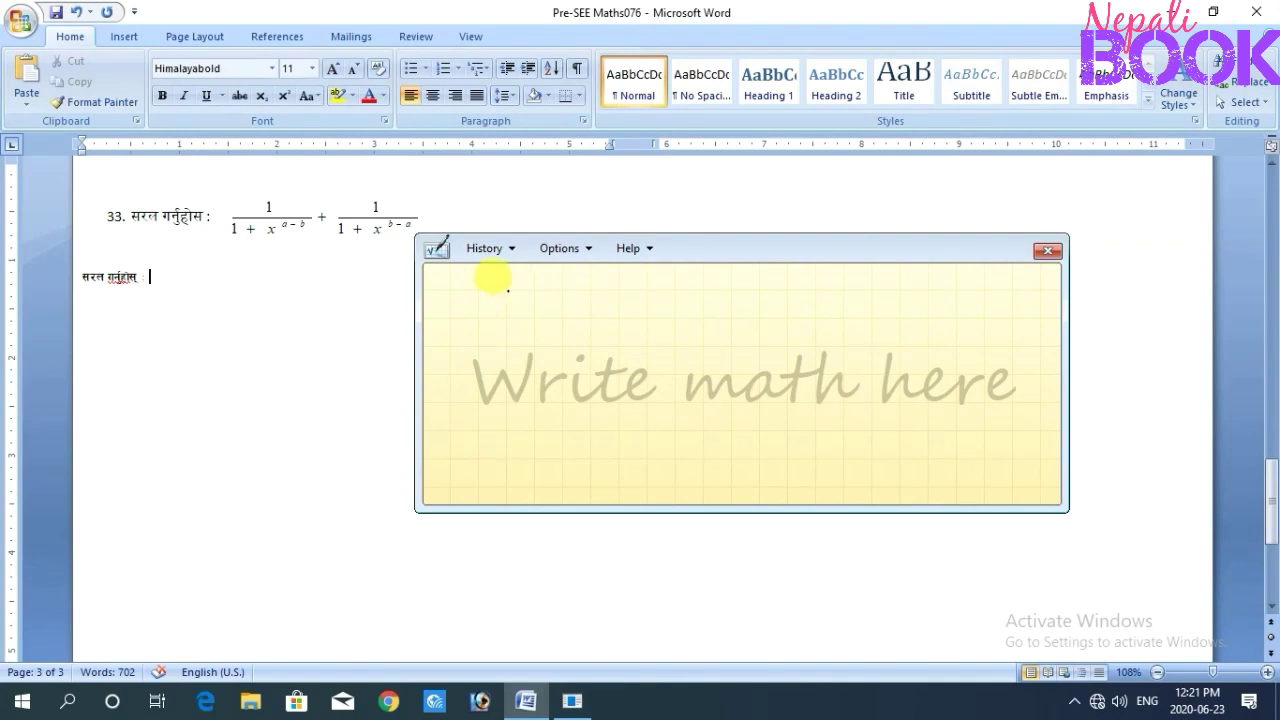
Step: Handwrite 1/(1+x^(a−b)), redoing the misread superscript a, then add a plus and a 1
left_click(513, 276)
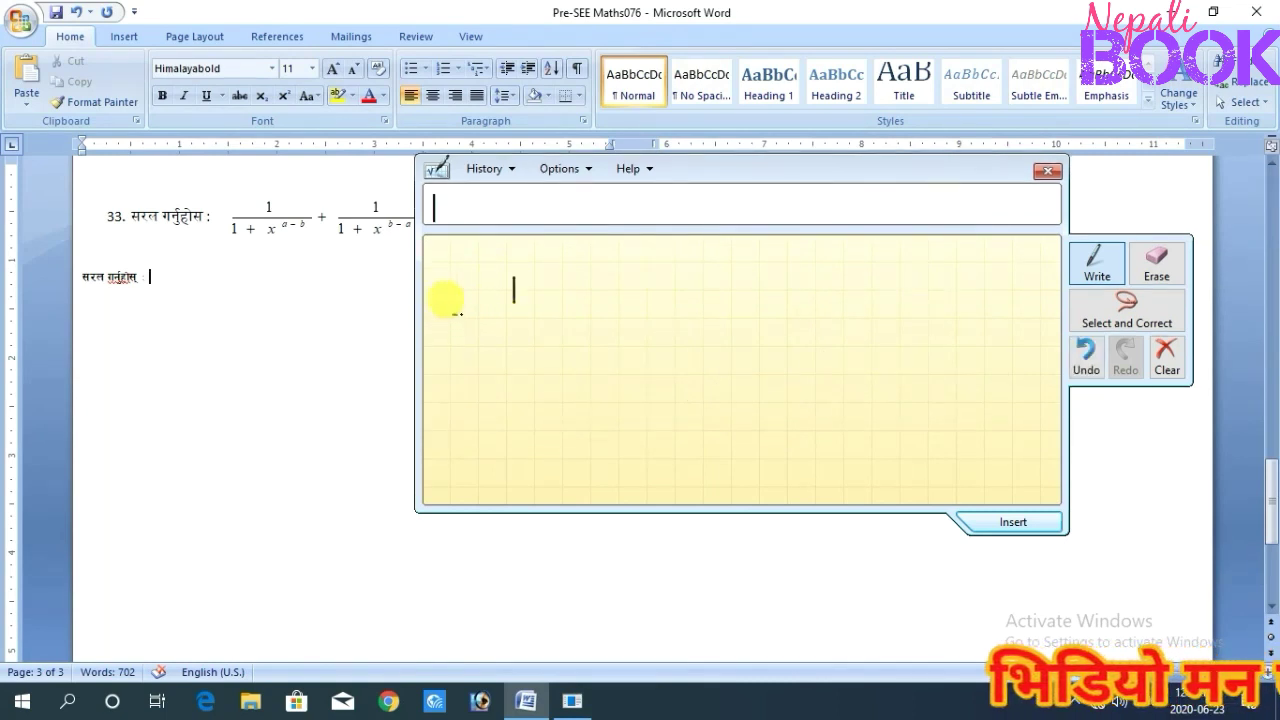
left_click_drag(453, 315, 628, 313)
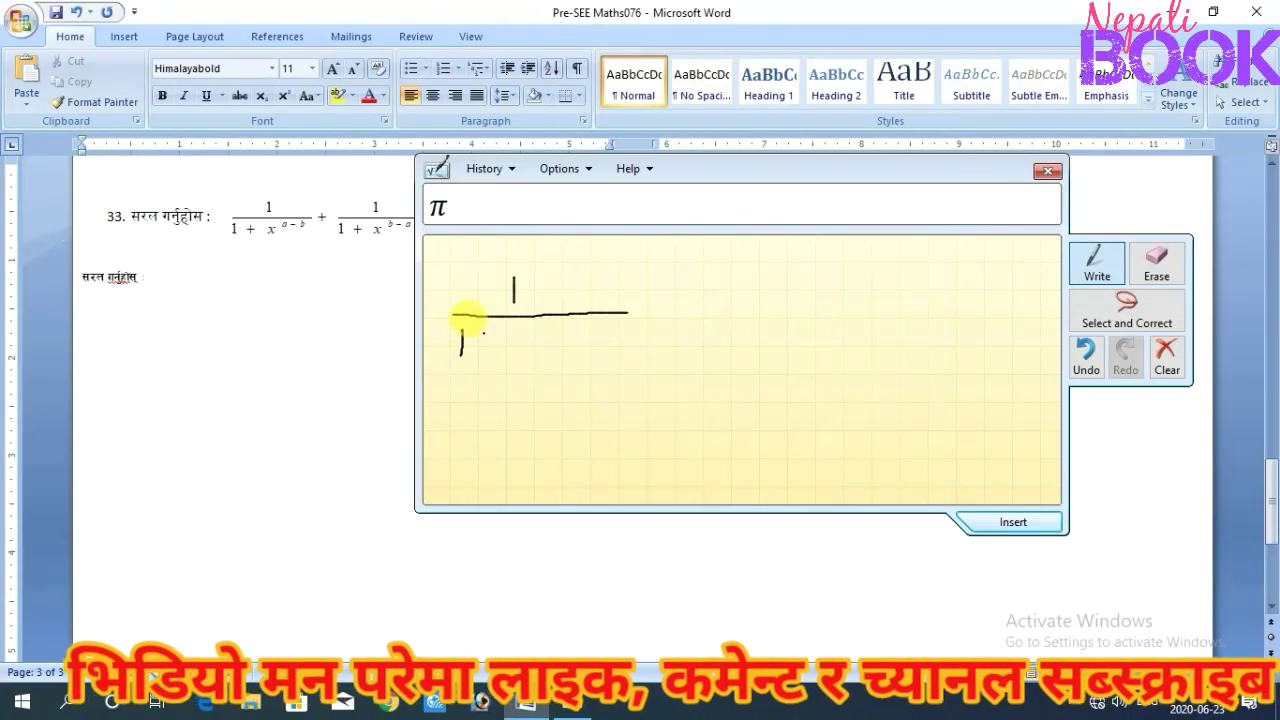
left_click(457, 325)
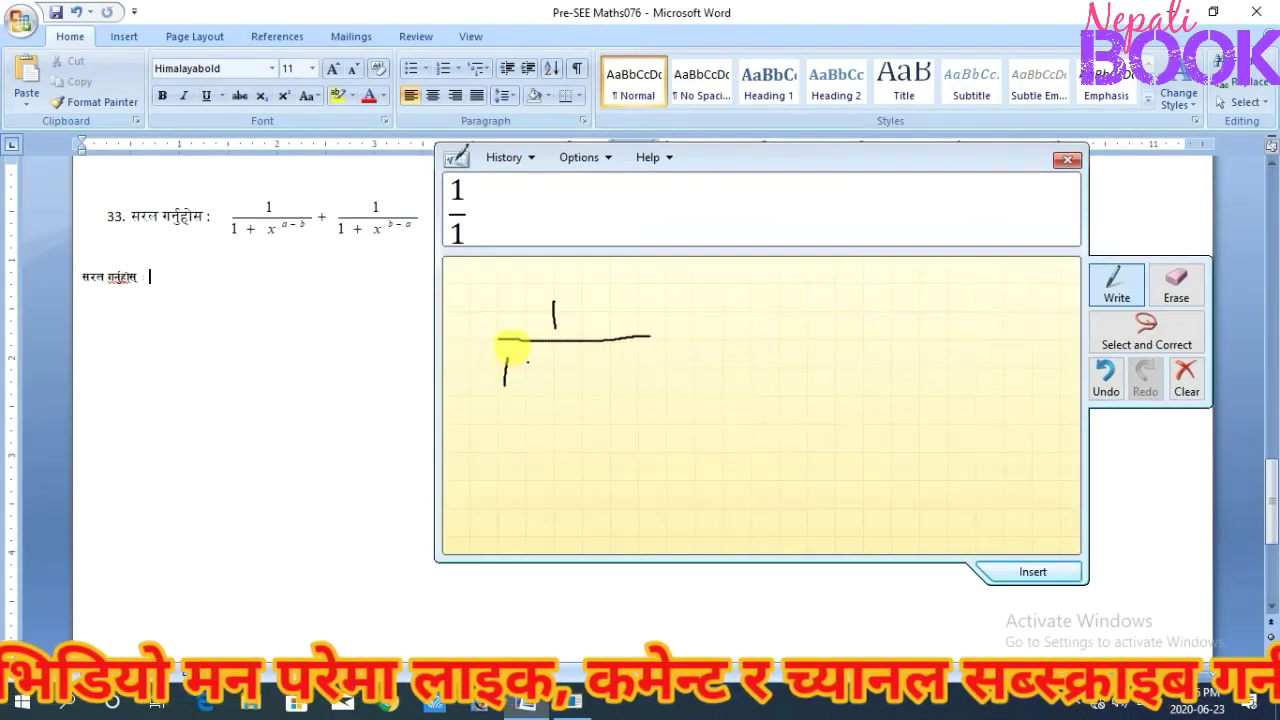
mouse_move(516, 372)
left_mouse_down()
mouse_move(556, 385)
mouse_move(595, 368)
left_mouse_up()
left_click(570, 370)
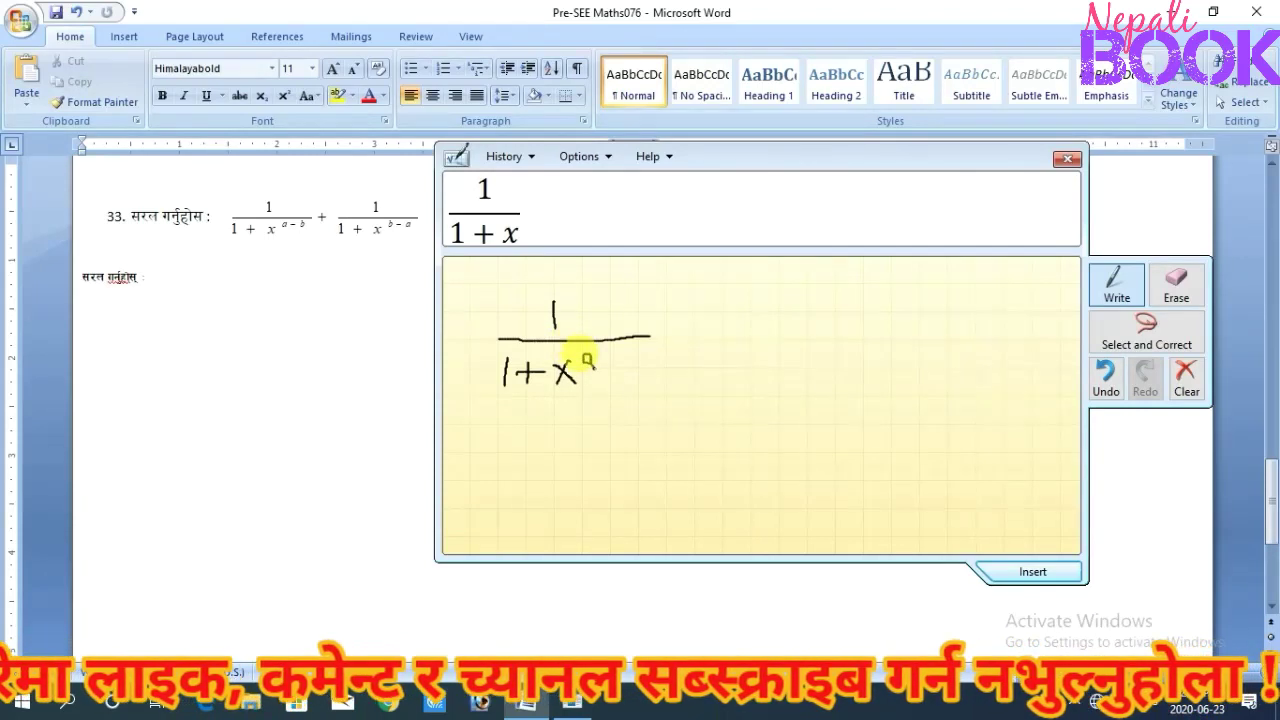
left_click(1104, 376)
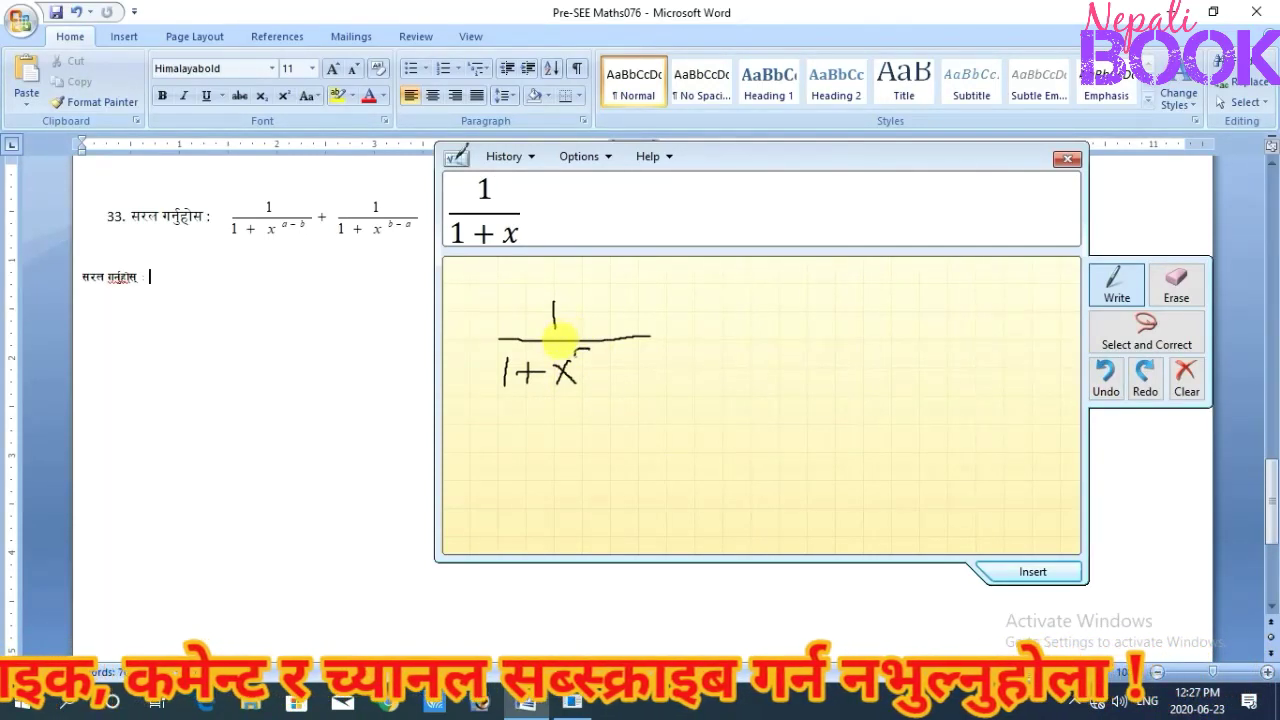
mouse_move(580, 346)
left_mouse_down()
mouse_move(592, 362)
mouse_move(606, 352)
left_mouse_up()
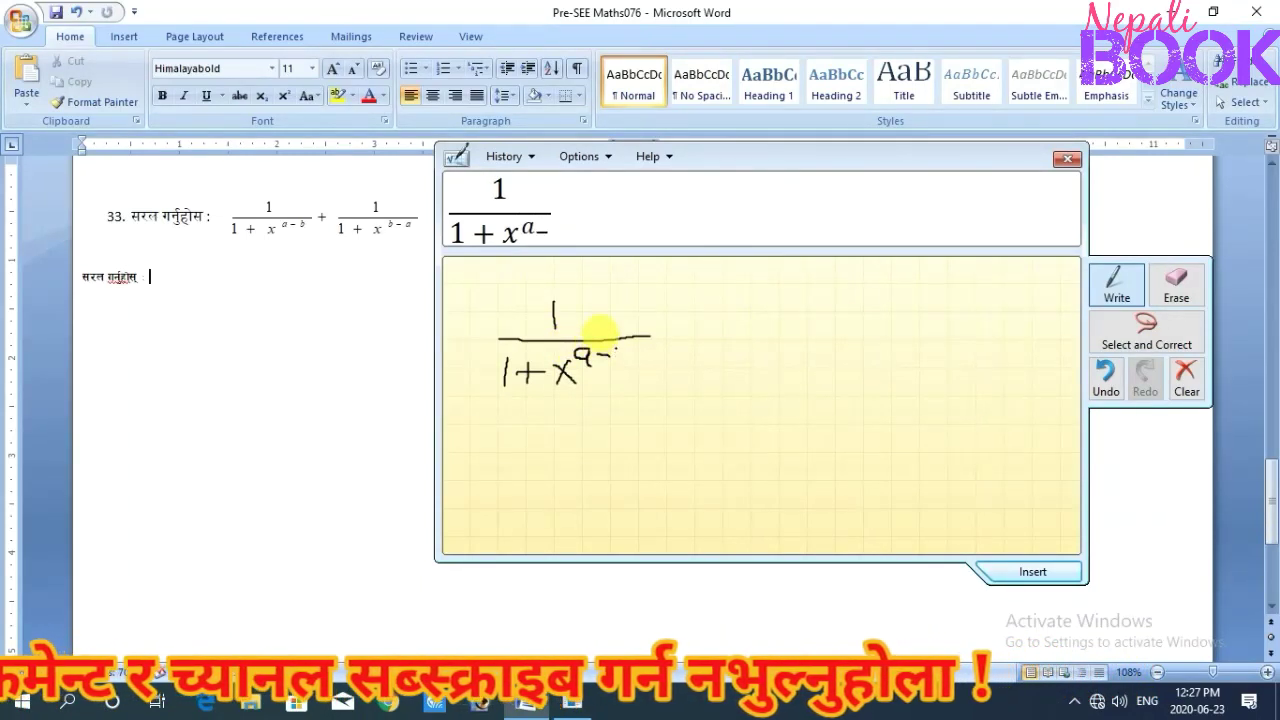
left_click_drag(617, 346, 622, 366)
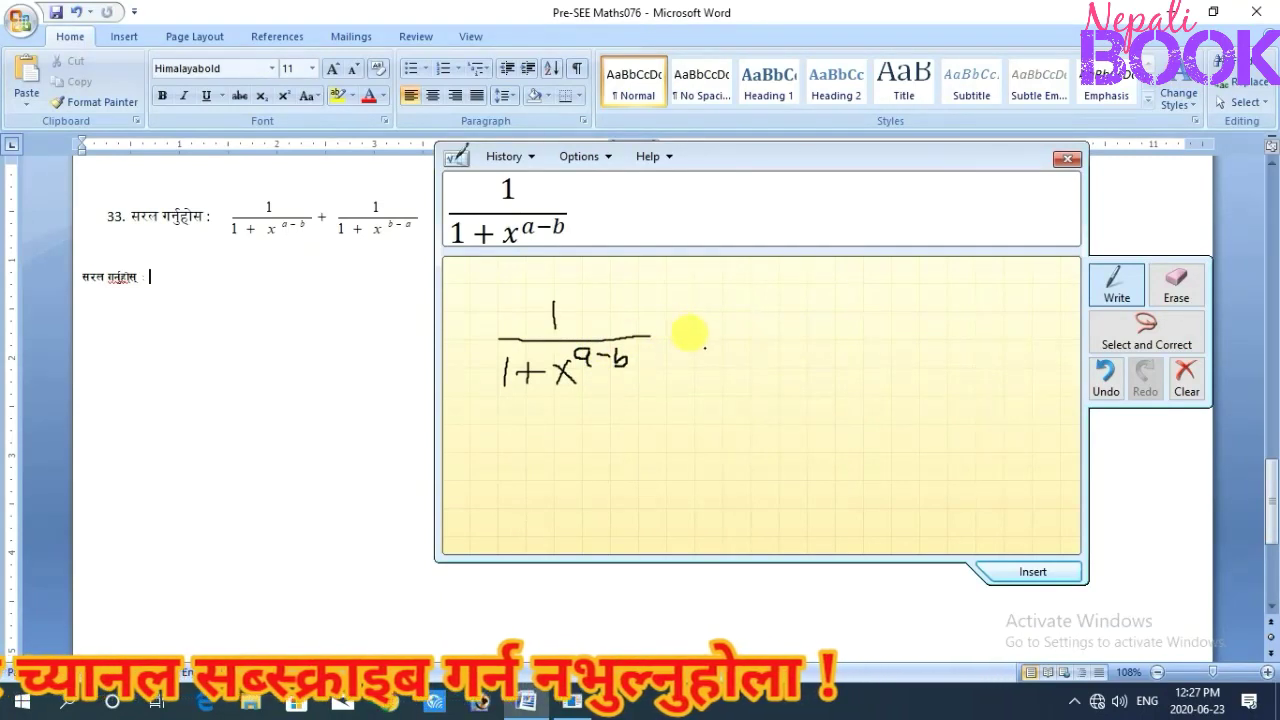
mouse_move(700, 328)
left_mouse_down()
mouse_move(700, 355)
mouse_move(718, 340)
left_mouse_up()
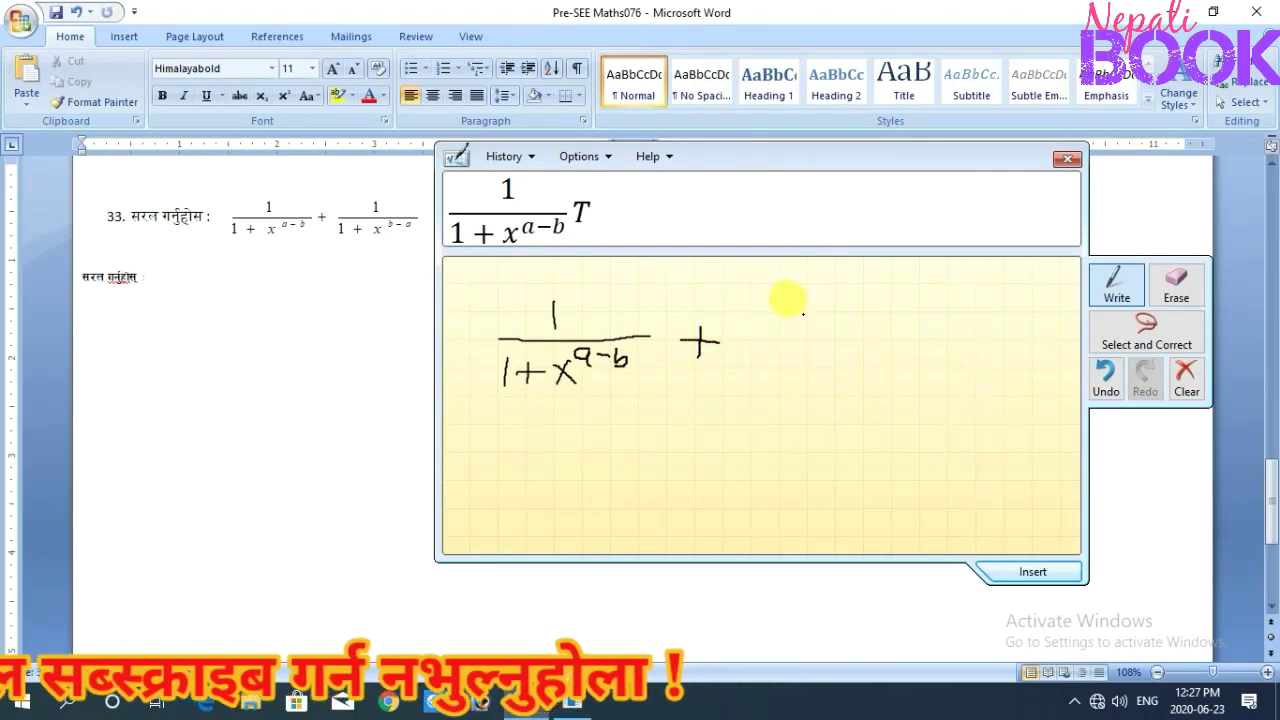
mouse_move(802, 309)
left_mouse_down()
mouse_move(802, 335)
mouse_move(858, 337)
left_mouse_up()
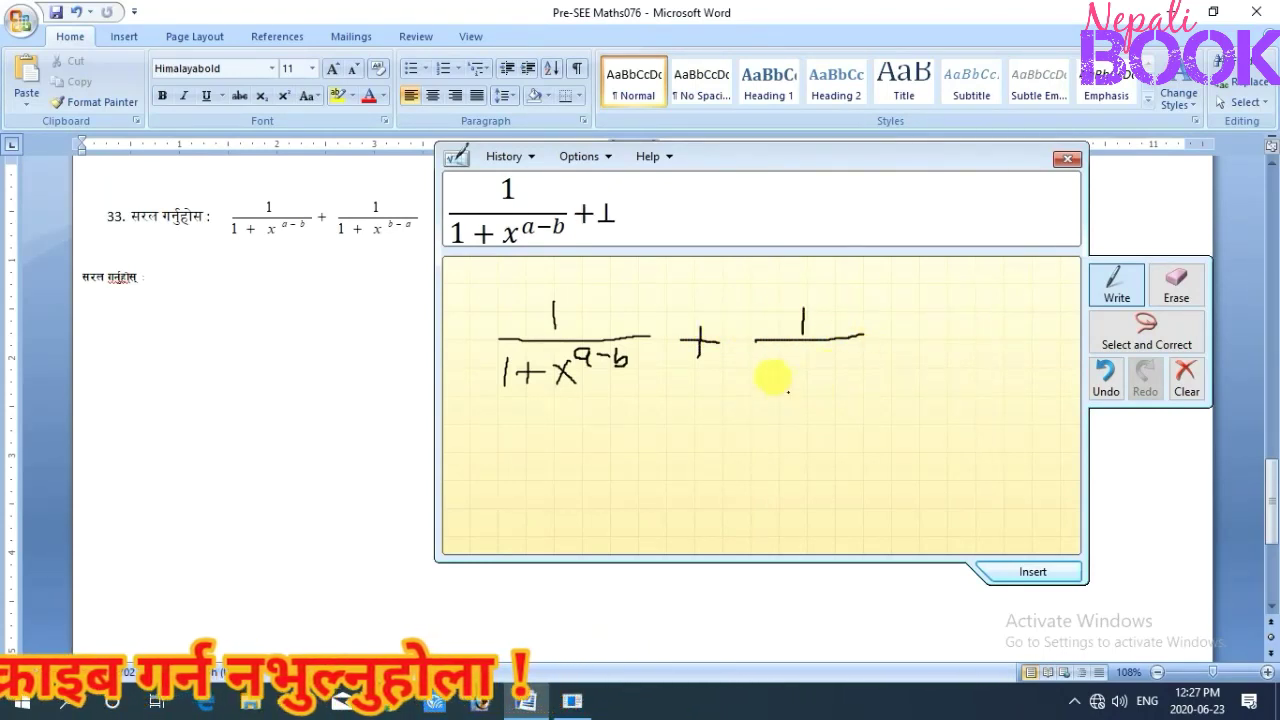
Step: Write the second fraction 1/(1+x^(b−a)), undoing and redrawing the misread plus and superscript b
mouse_move(760, 355)
left_mouse_down()
mouse_move(761, 371)
mouse_move(798, 365)
left_mouse_up()
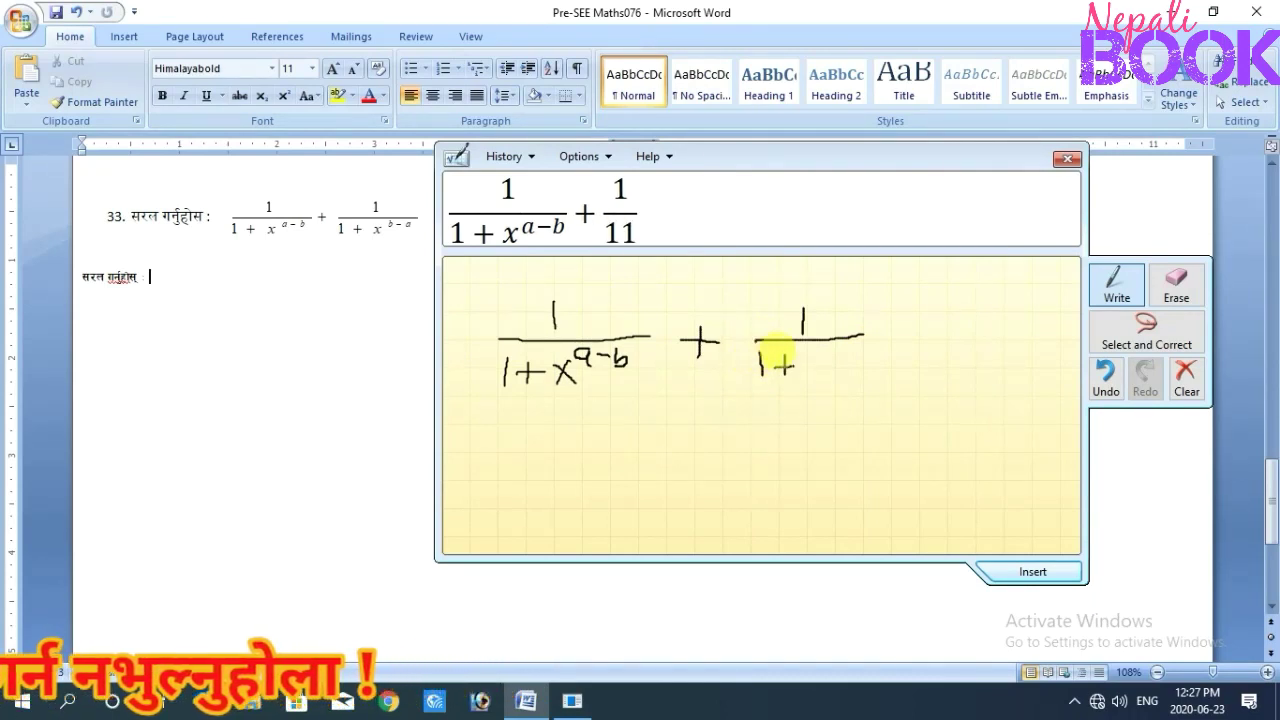
left_click(825, 362)
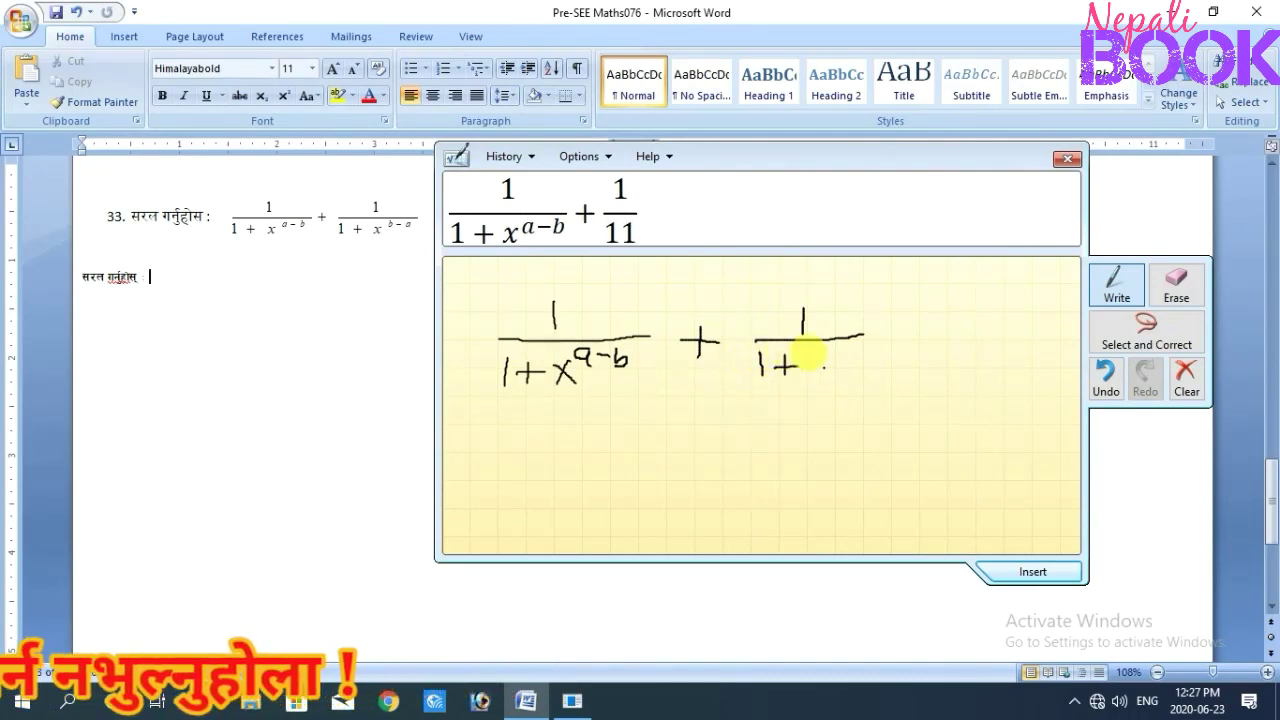
left_click(1105, 374)
left_click(1105, 374)
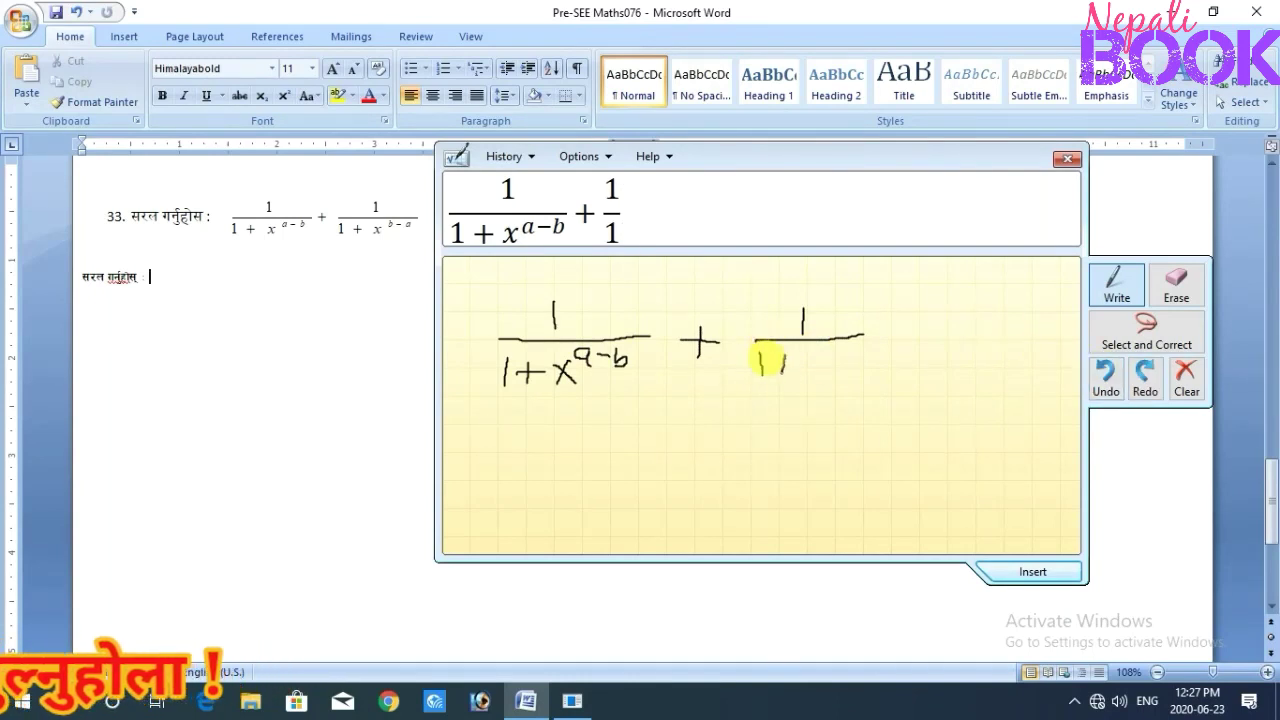
left_click_drag(772, 366, 828, 370)
left_click(816, 363)
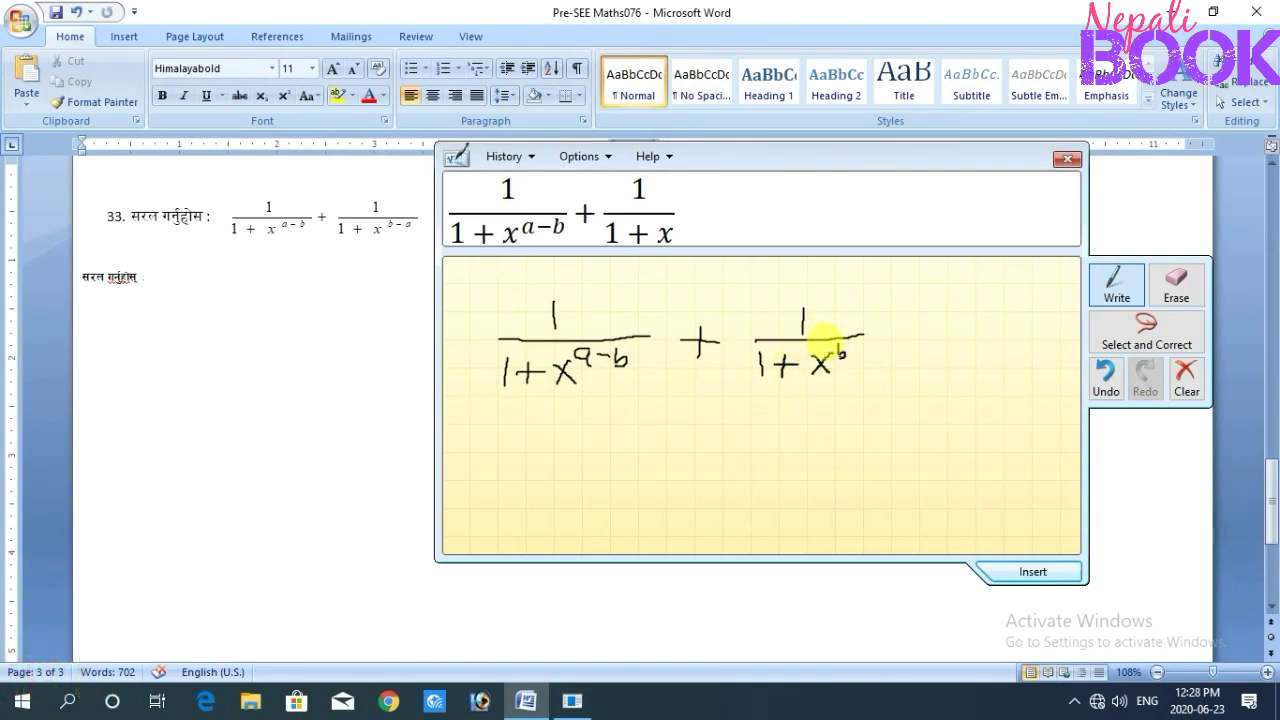
left_click(1105, 375)
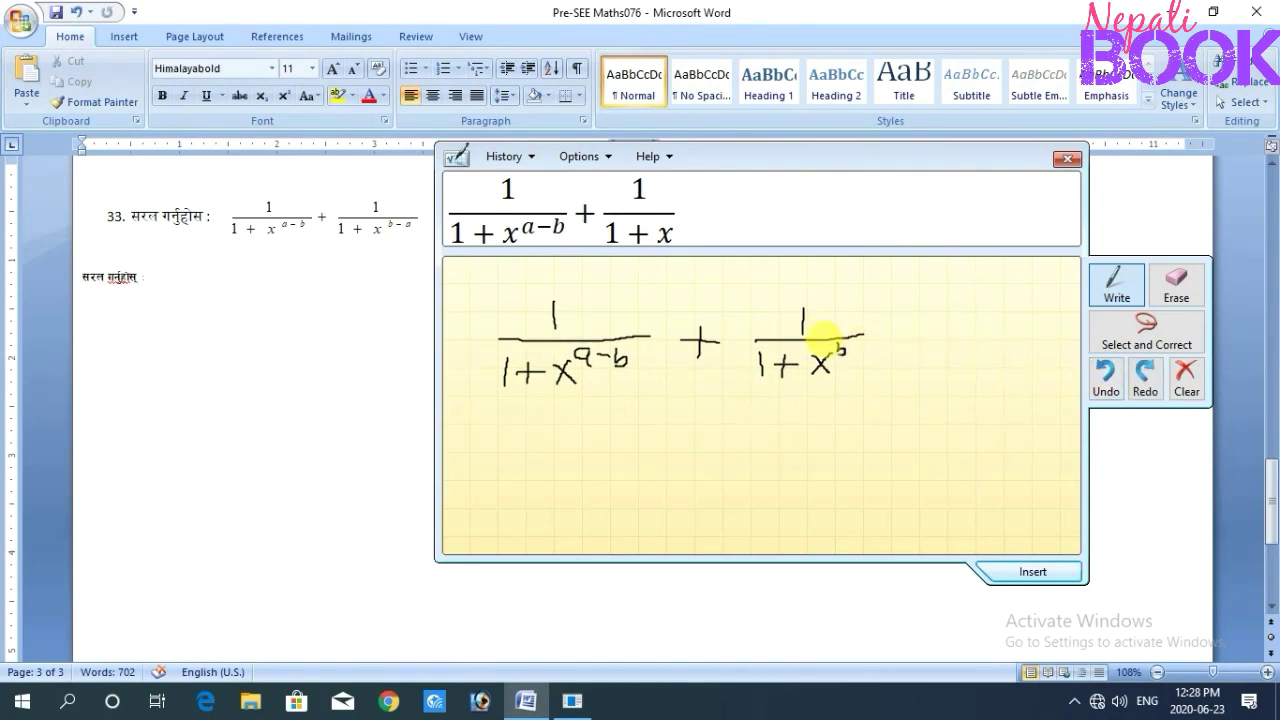
left_click_drag(820, 333, 830, 330)
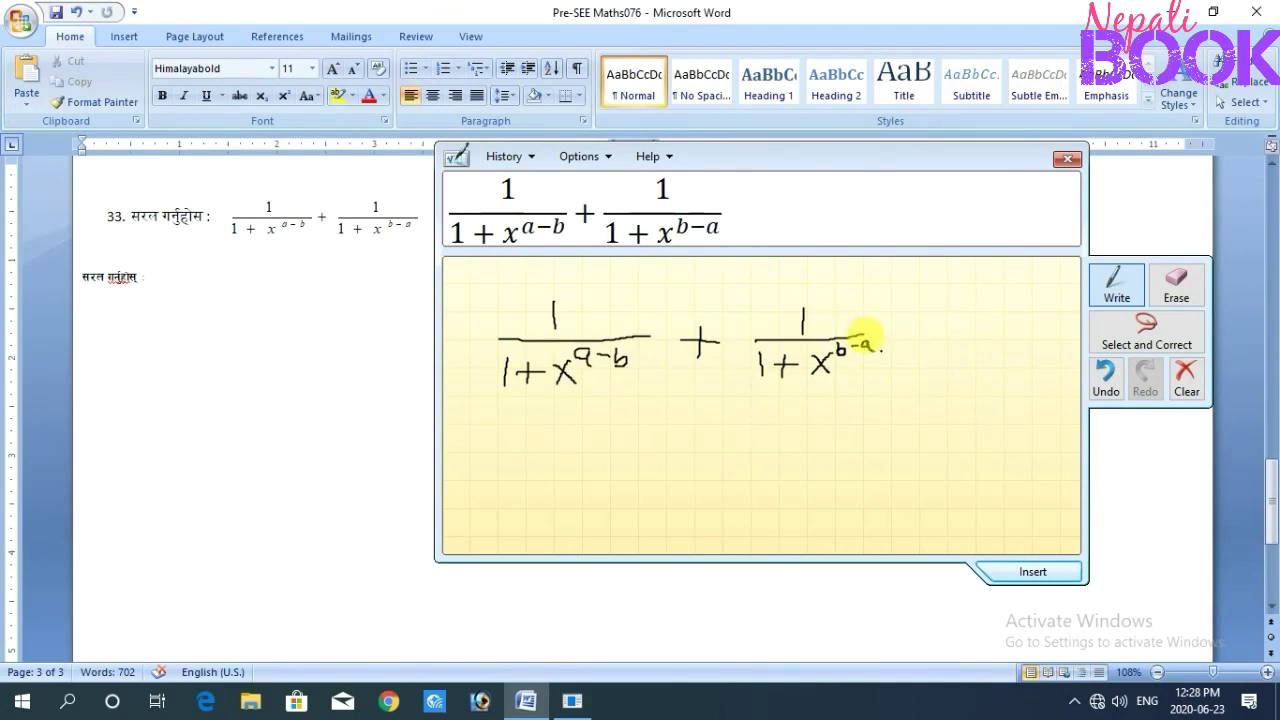
left_click_drag(802, 156, 820, 172)
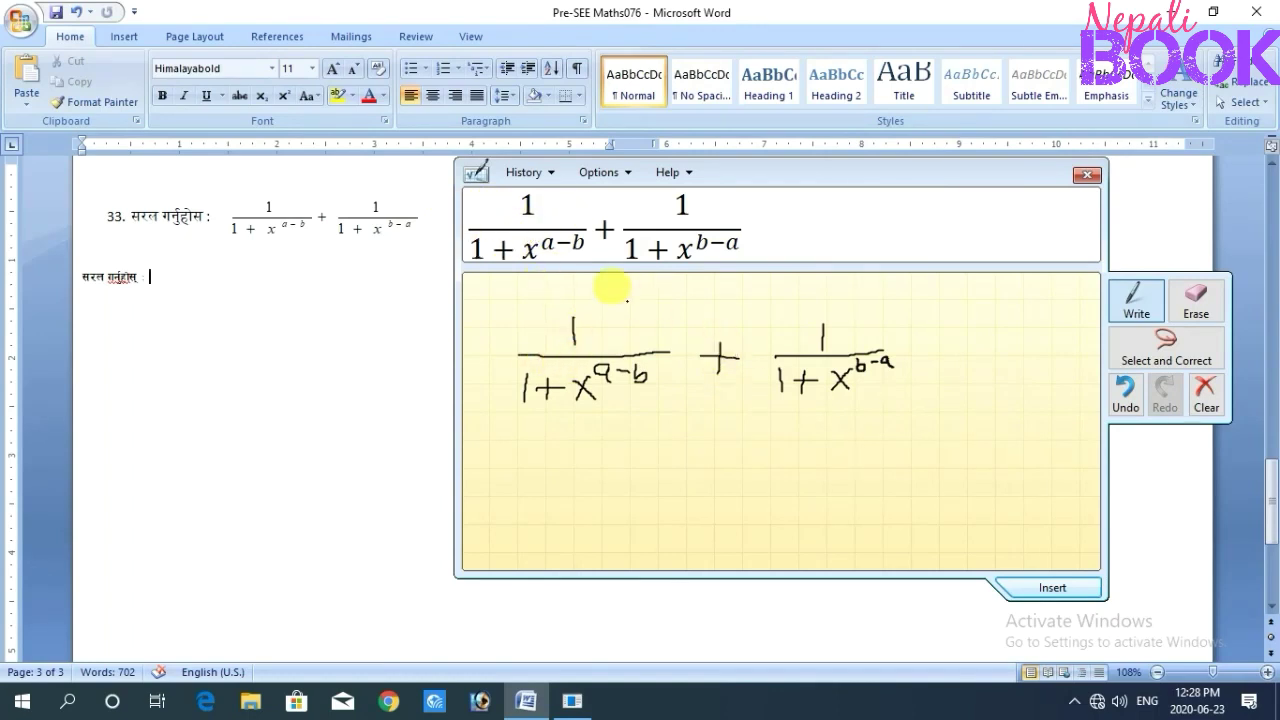
left_click_drag(743, 175, 722, 175)
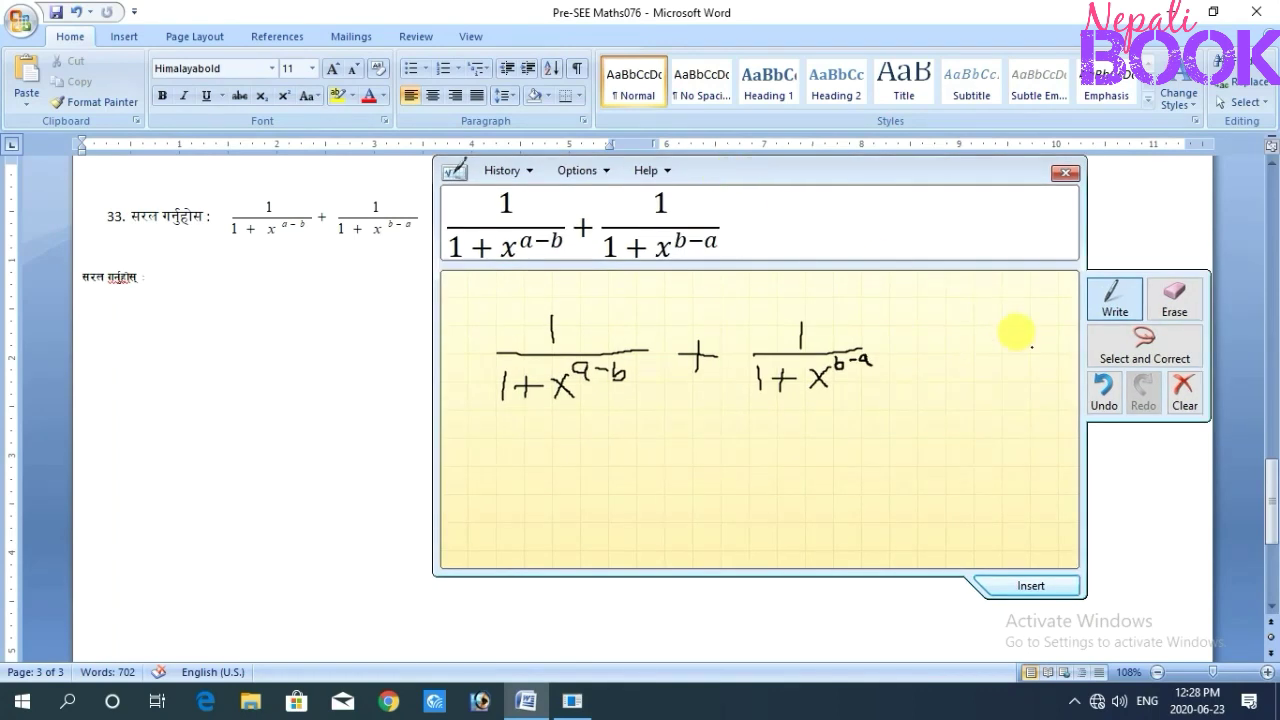
left_click_drag(882, 175, 874, 173)
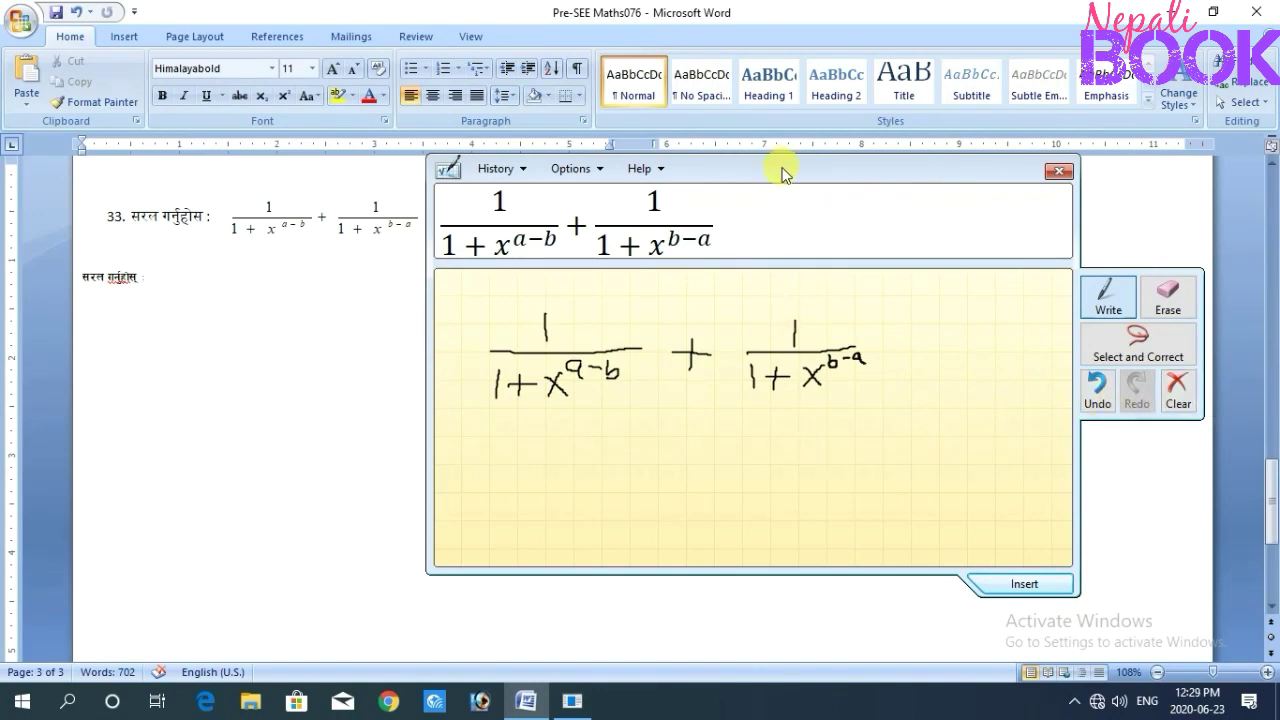
left_click_drag(782, 173, 811, 178)
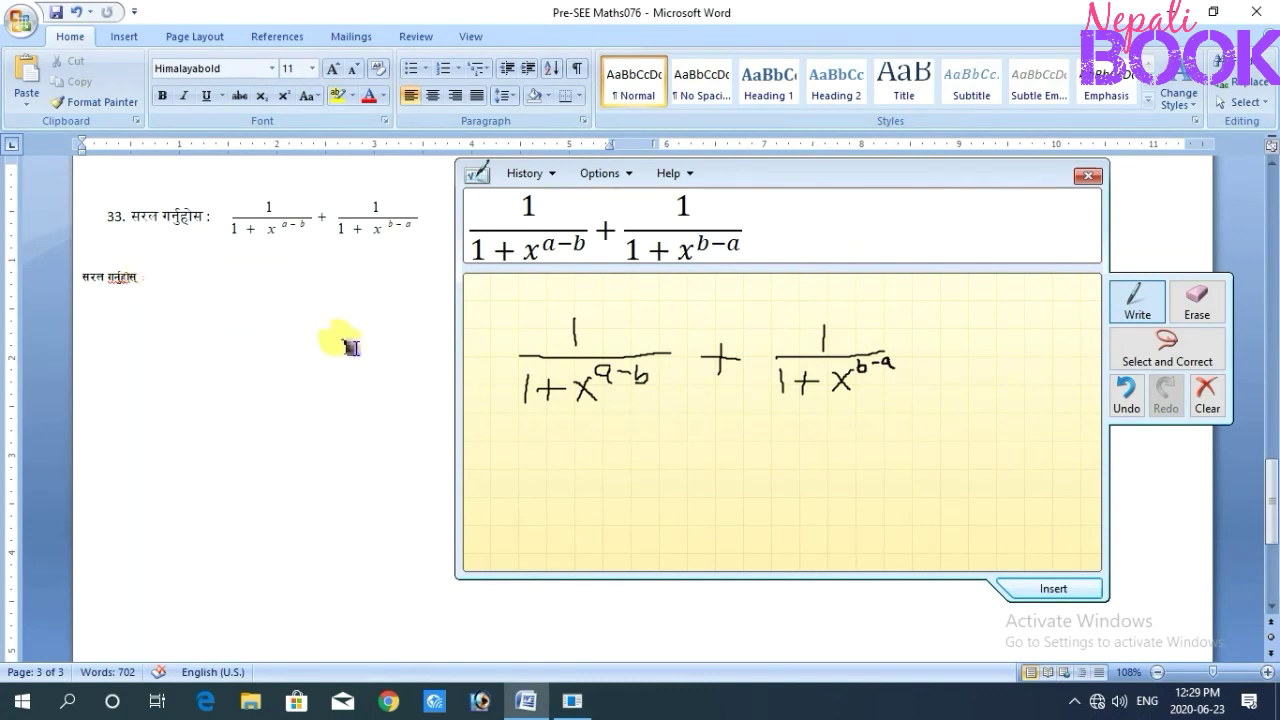
Step: Insert the recognised fraction sum into Word and grow its font size to 14
left_click(1055, 590)
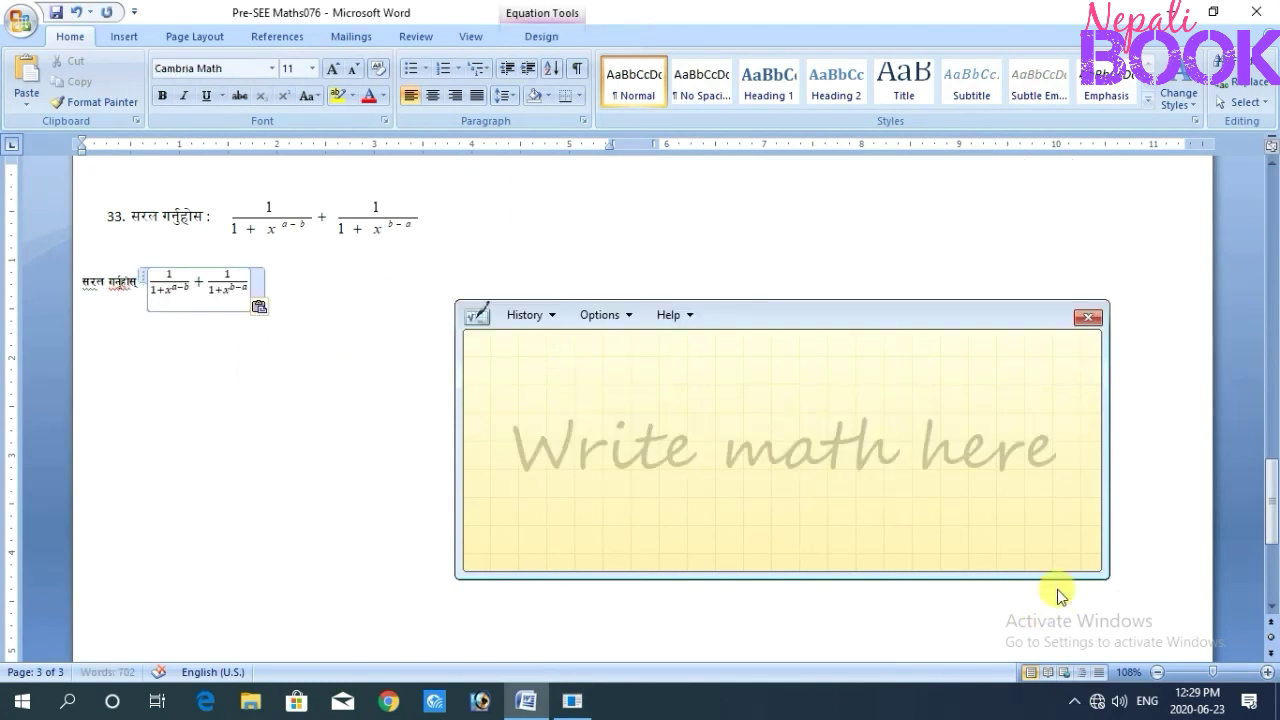
left_click(300, 362)
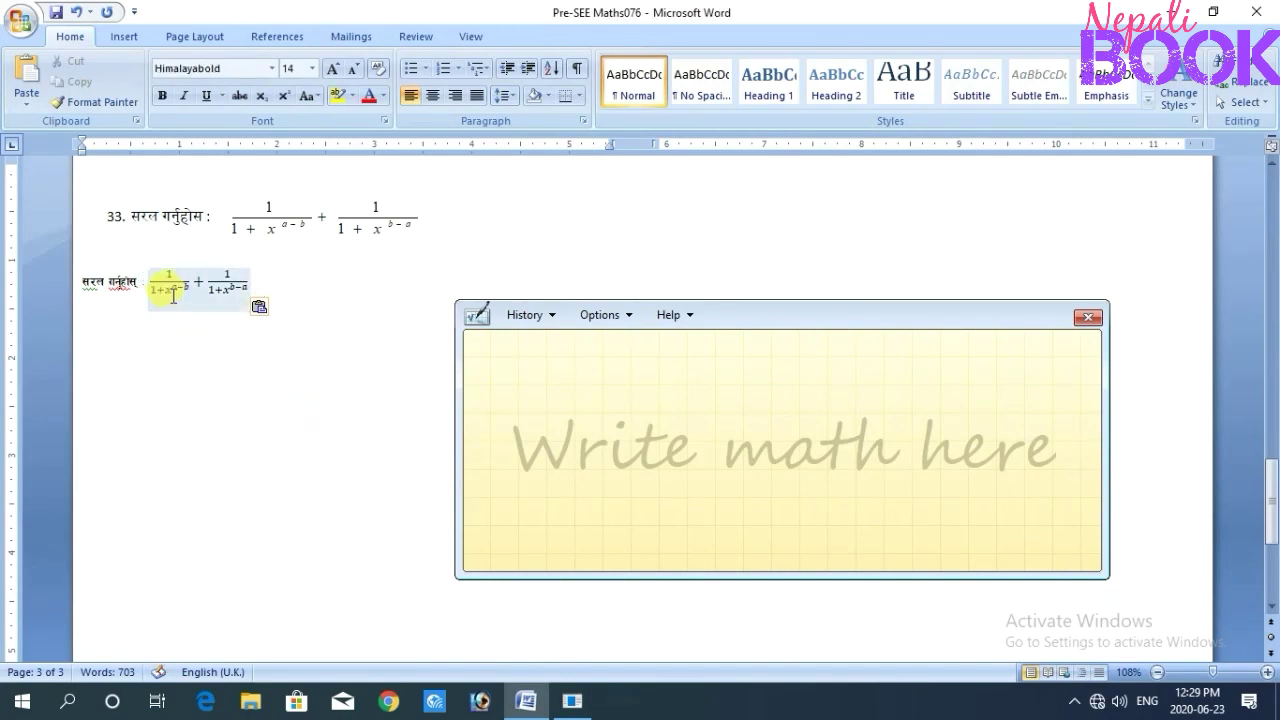
mouse_move(222, 281)
left_mouse_down()
mouse_move(232, 287)
mouse_move(152, 285)
left_mouse_up()
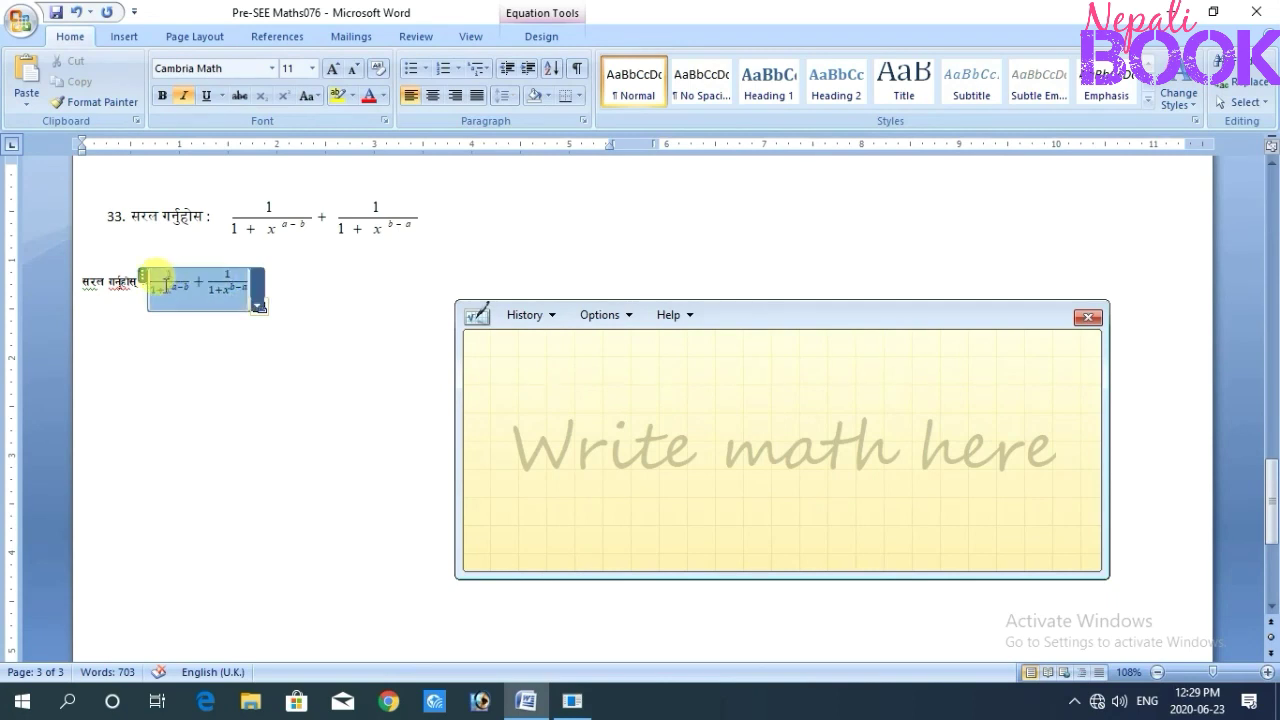
left_click(332, 68)
left_click(332, 68)
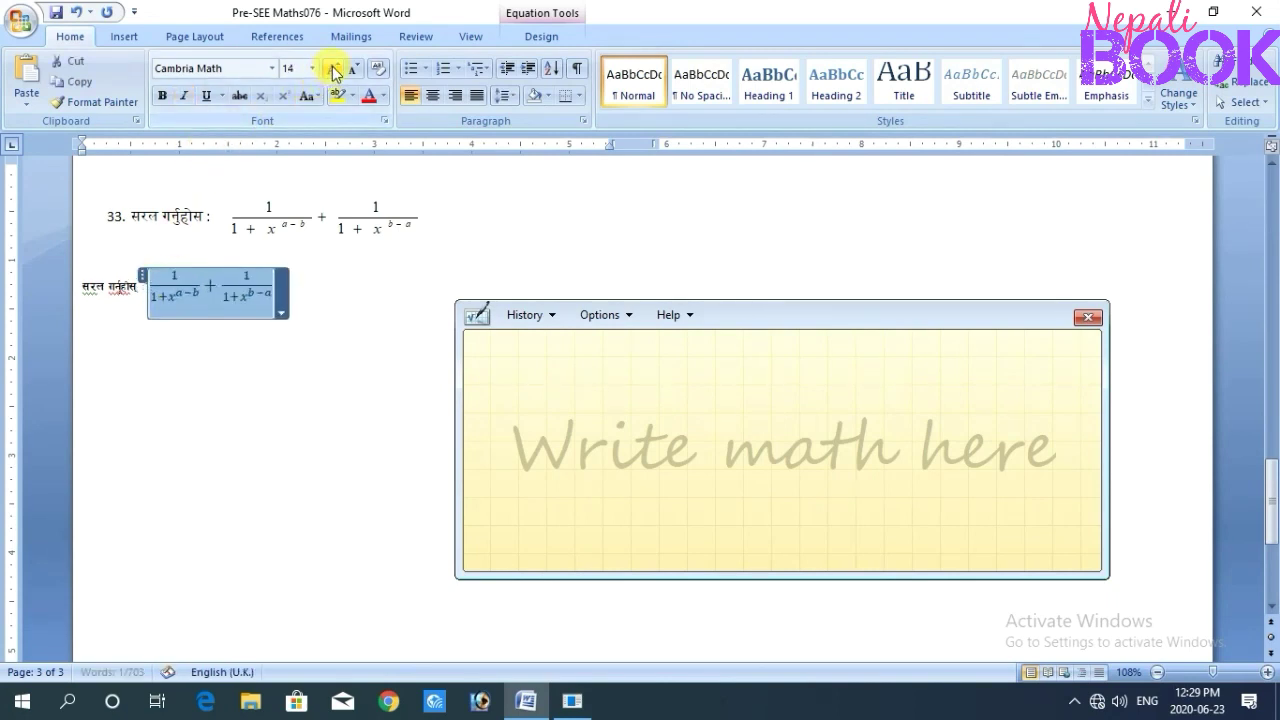
left_click(347, 290)
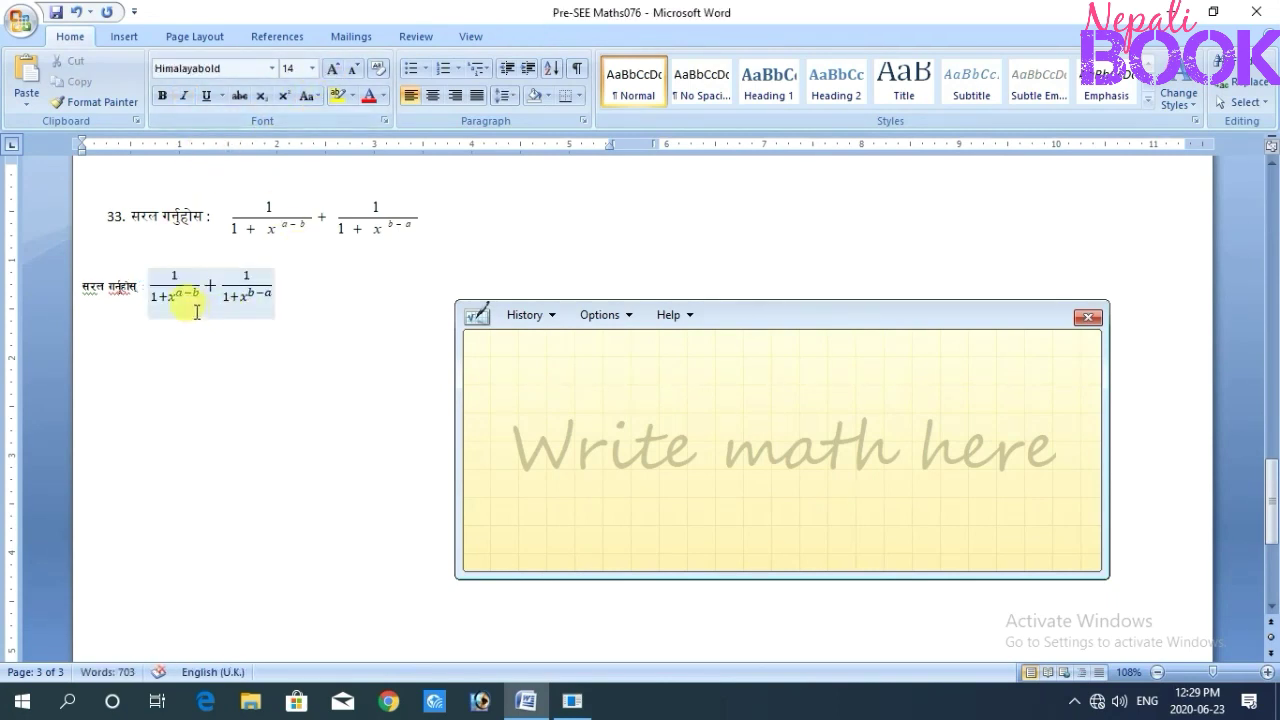
left_click_drag(749, 314, 762, 291)
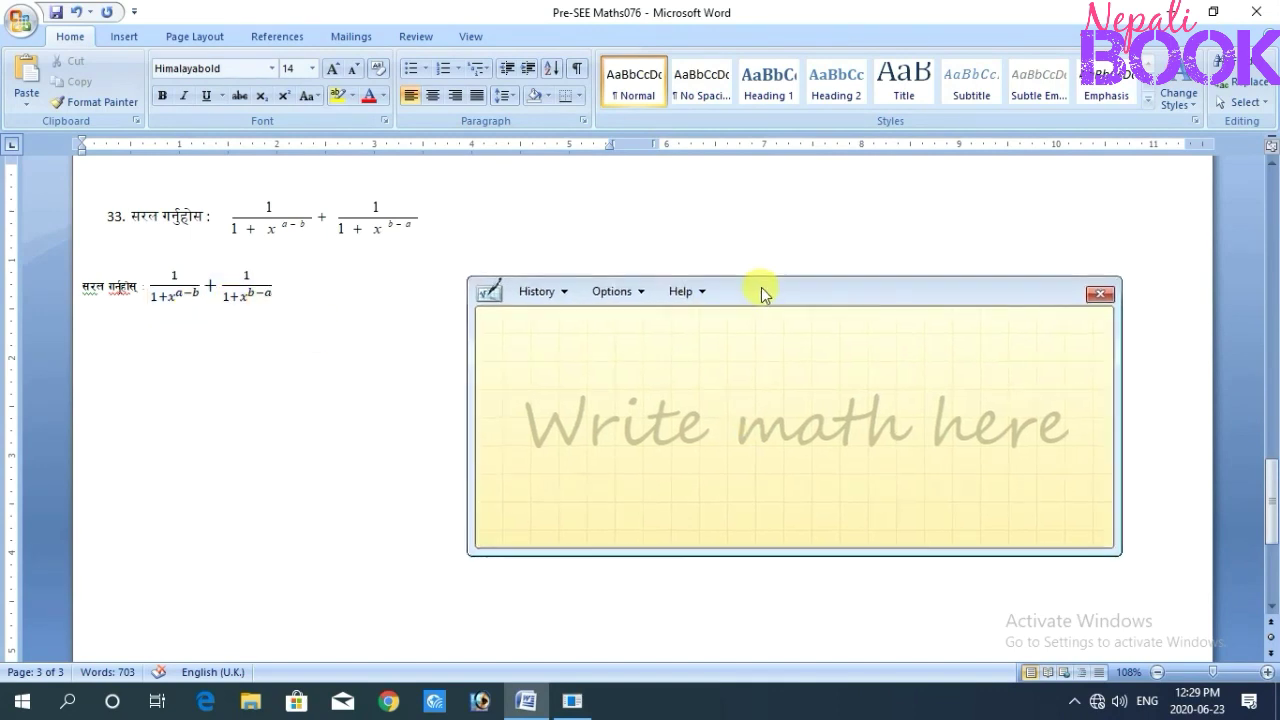
Step: Below question 34, type the label 'हल गर्नुहोस :' in Himalayabold font
scroll(366, 406, "down", 5)
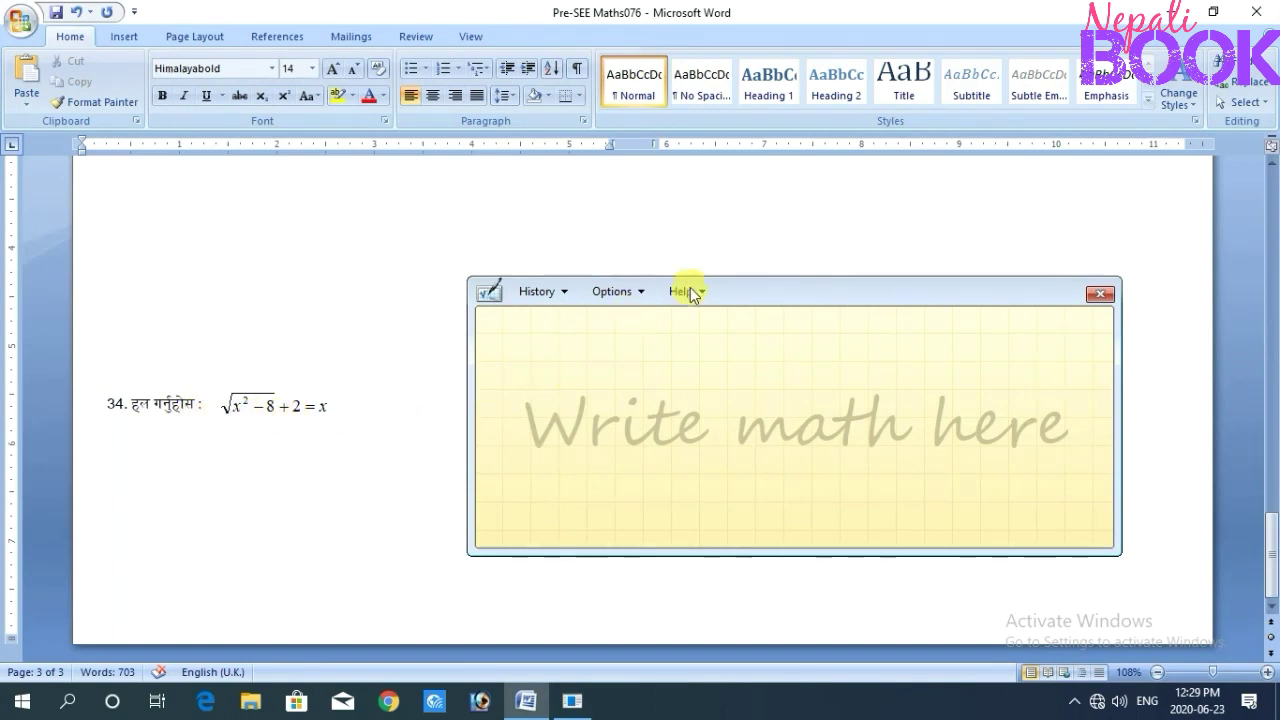
left_click_drag(774, 289, 729, 232)
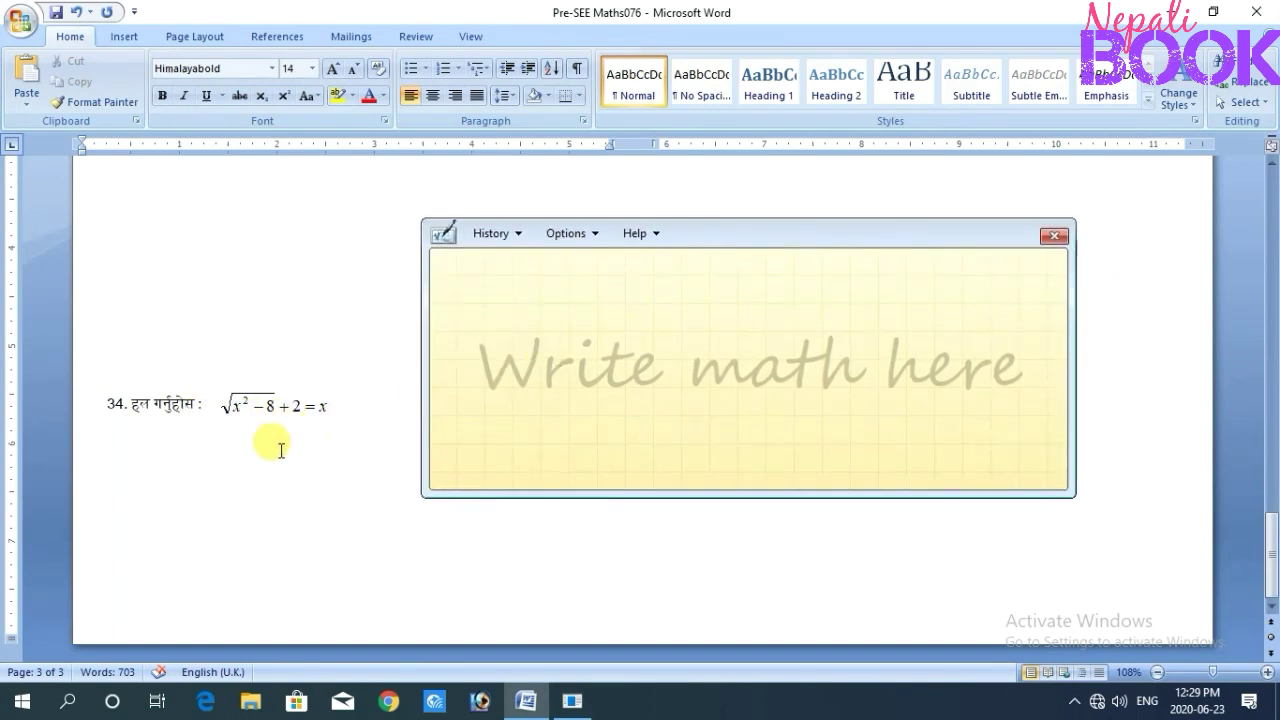
left_click(248, 445)
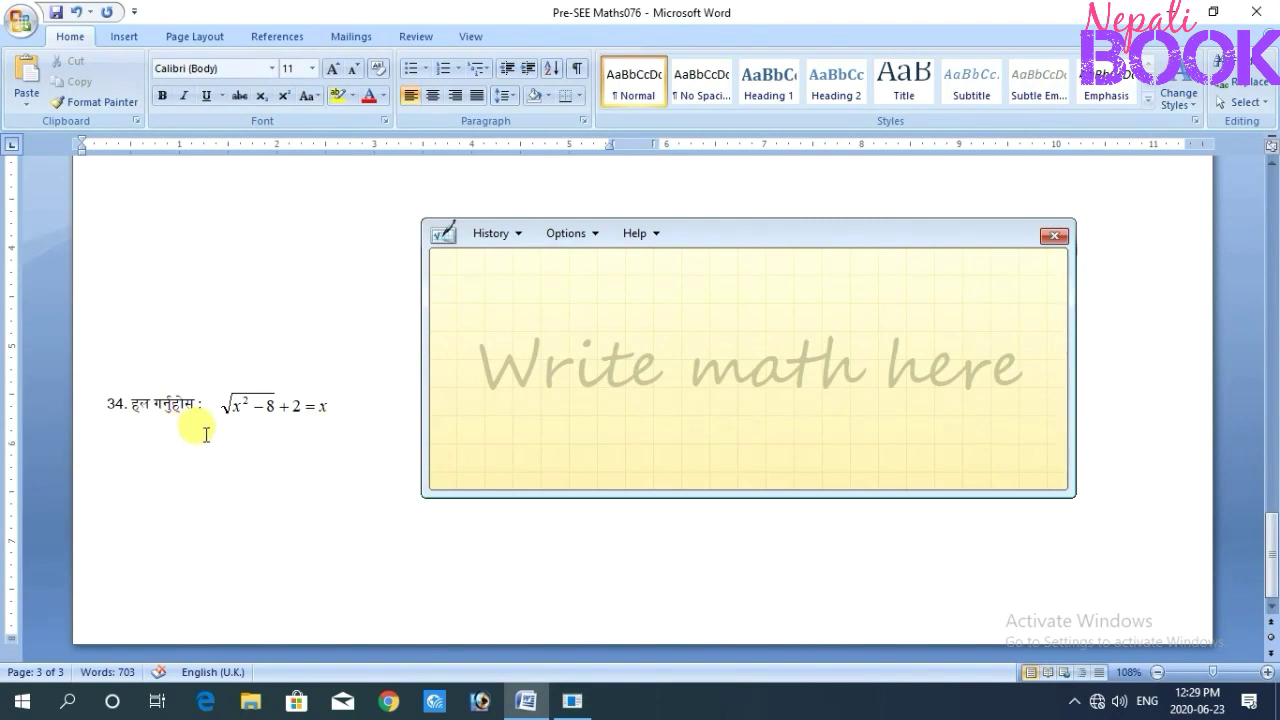
left_click(272, 68)
left_click(283, 220)
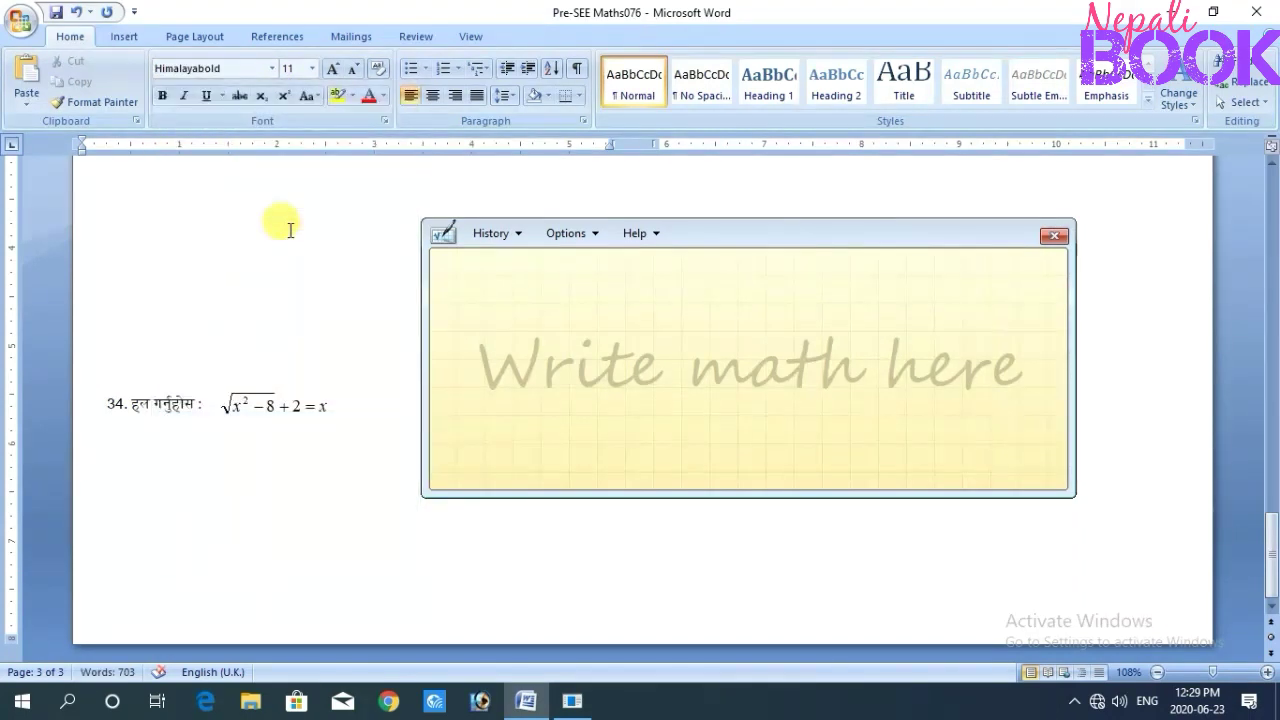
type("xn:")
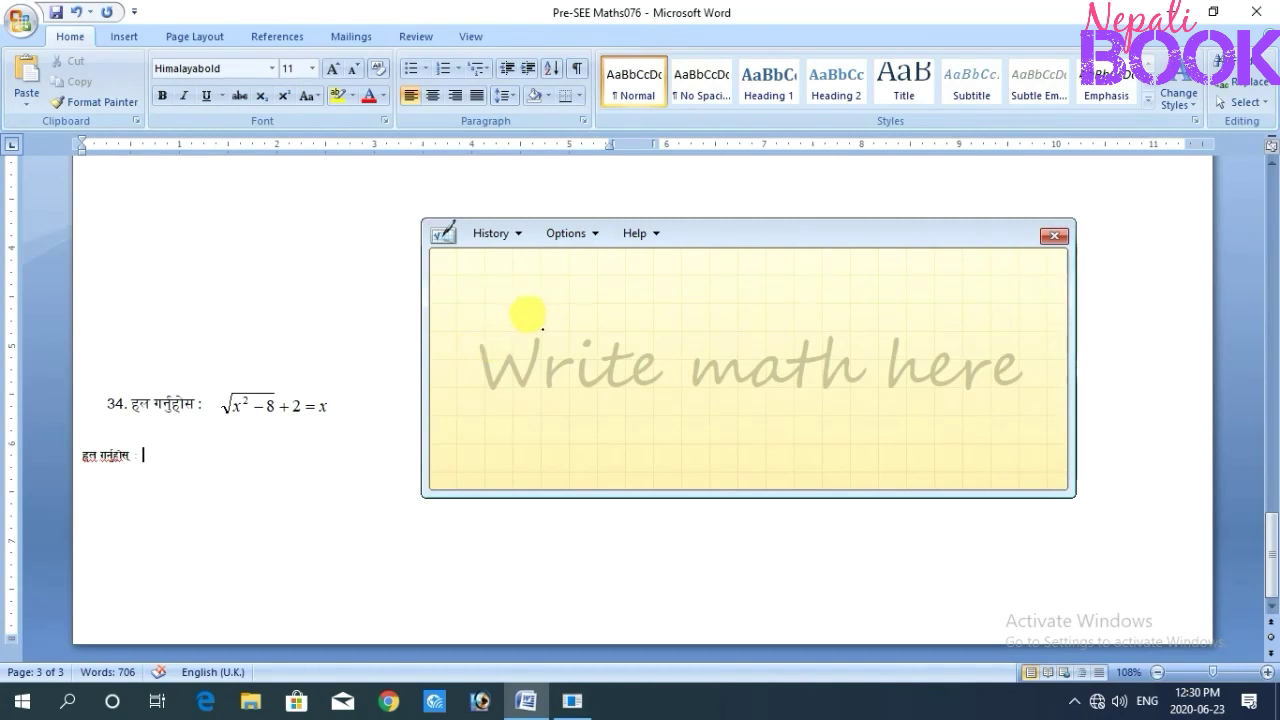
Step: Handwrite x² − 8 + and erase the misrecognised stroke after the 8
left_click_drag(530, 322, 518, 350)
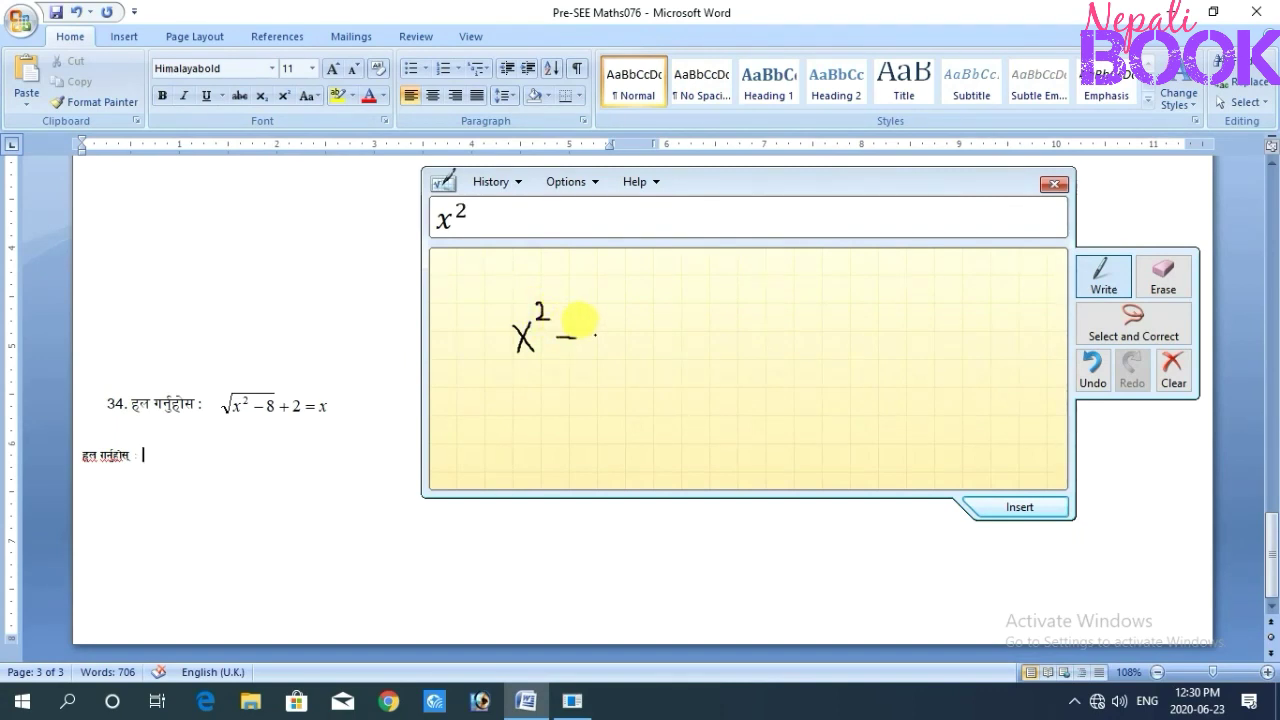
left_click_drag(595, 320, 587, 303)
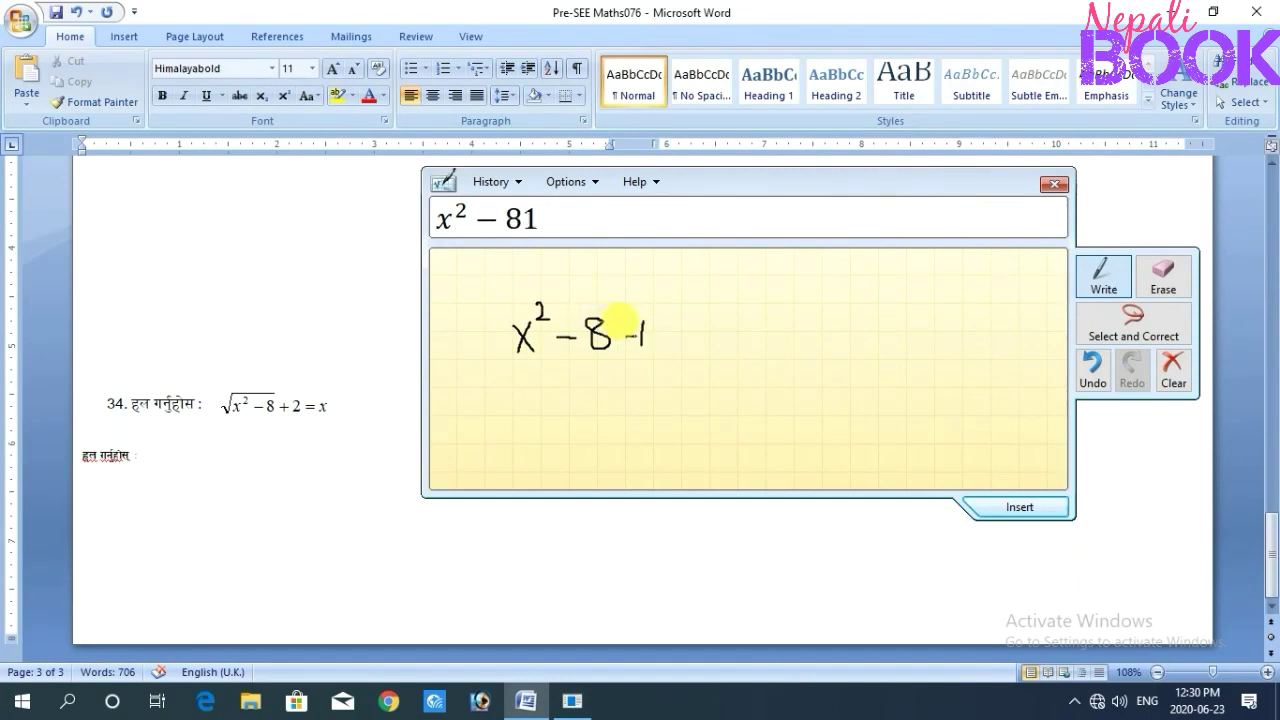
left_click_drag(630, 336, 662, 336)
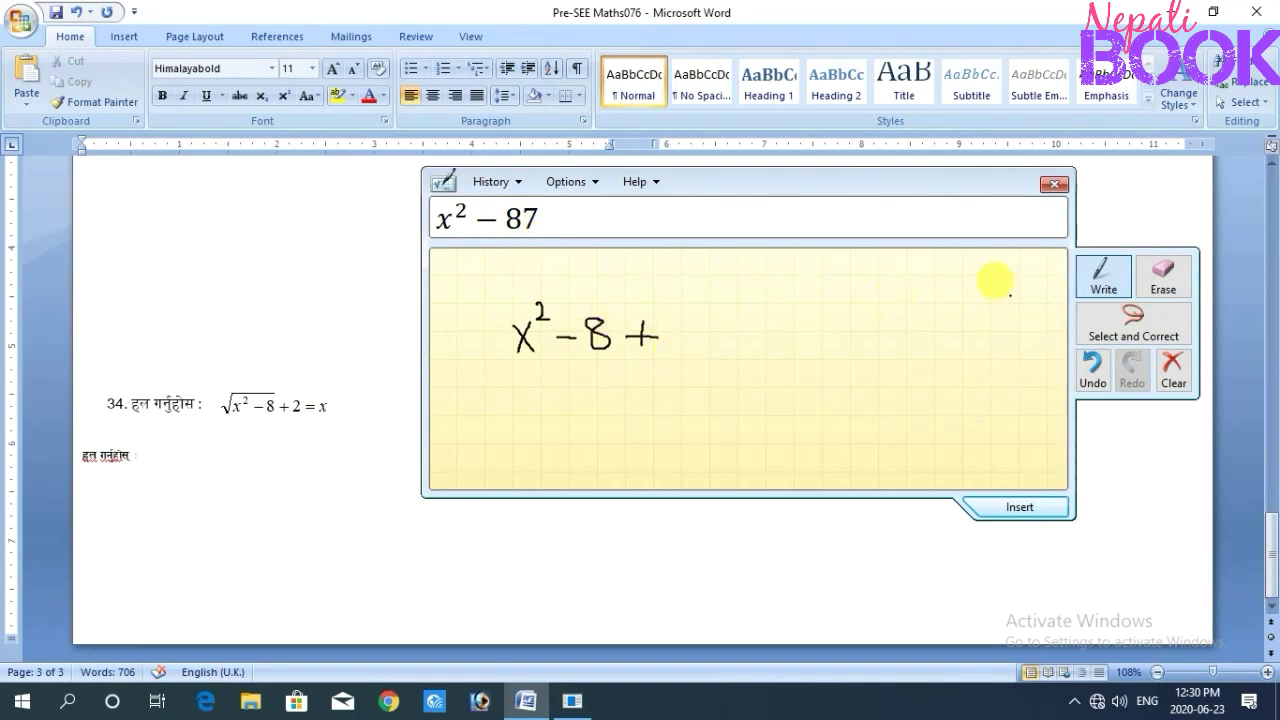
left_click(1163, 285)
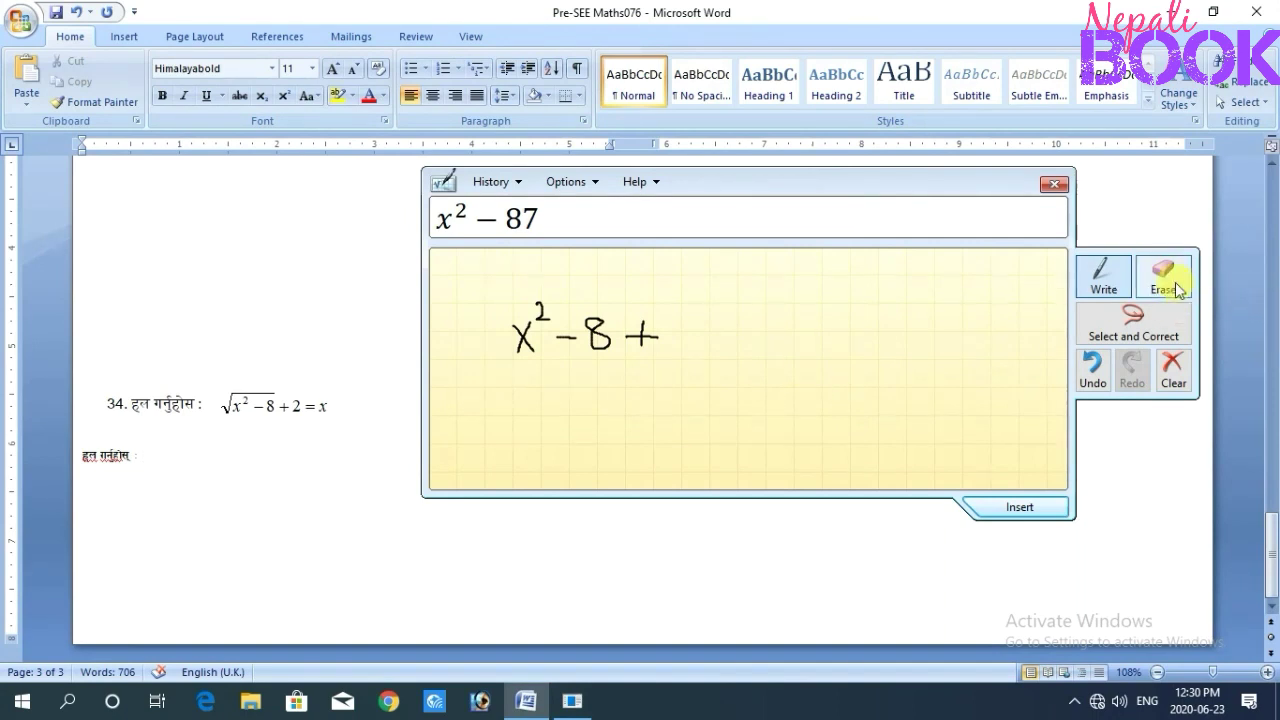
left_click_drag(636, 330, 643, 325)
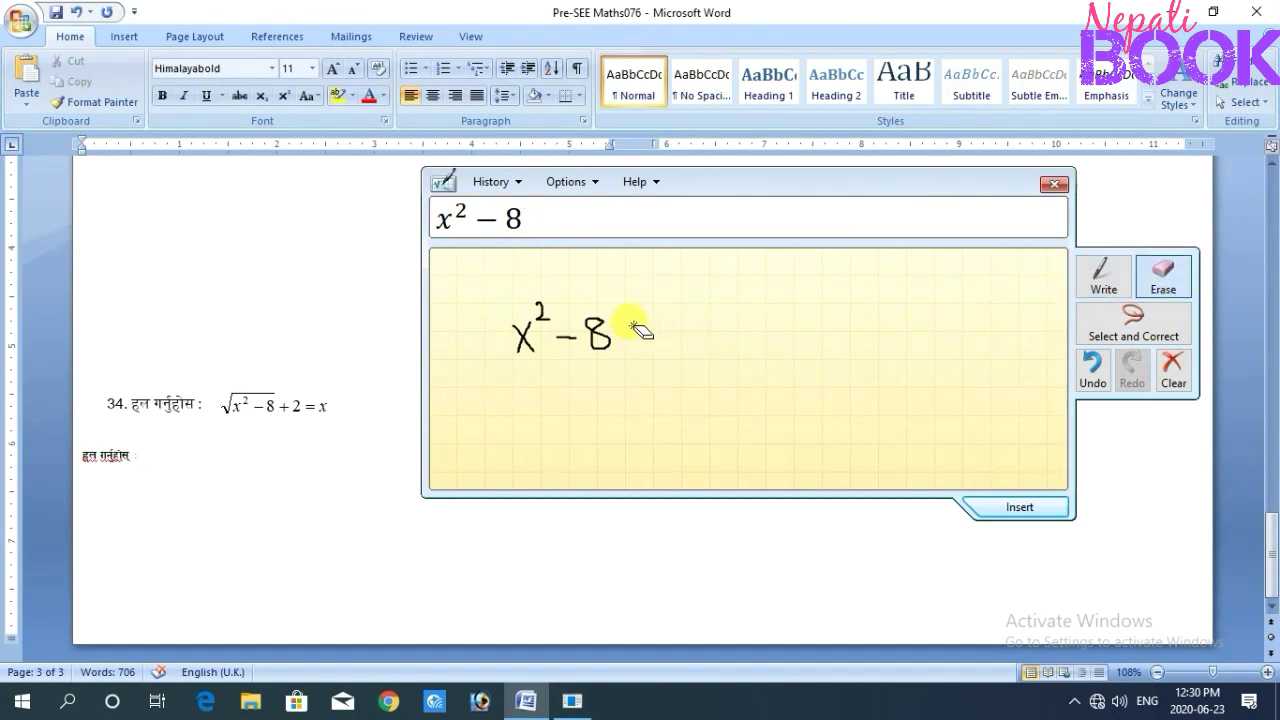
left_click(1104, 280)
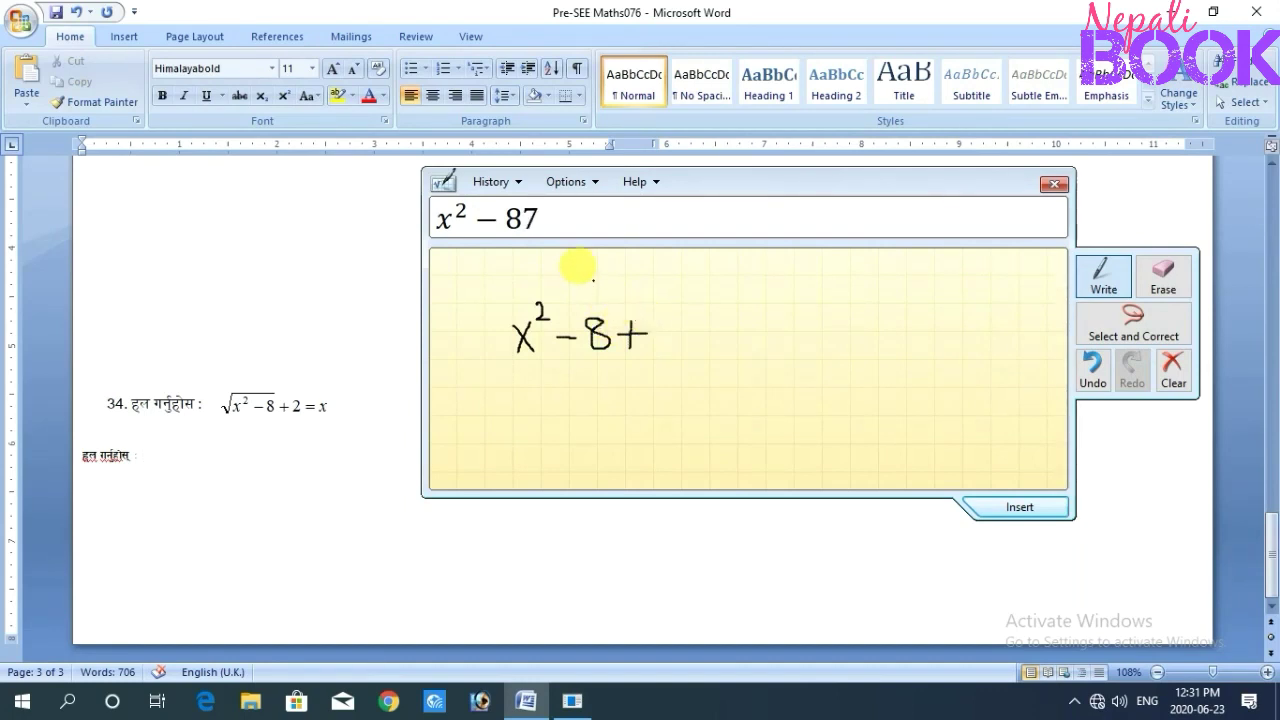
Step: Try Select and Correct on the plus sign, undo the superscript result, then write the 2
left_click(1136, 330)
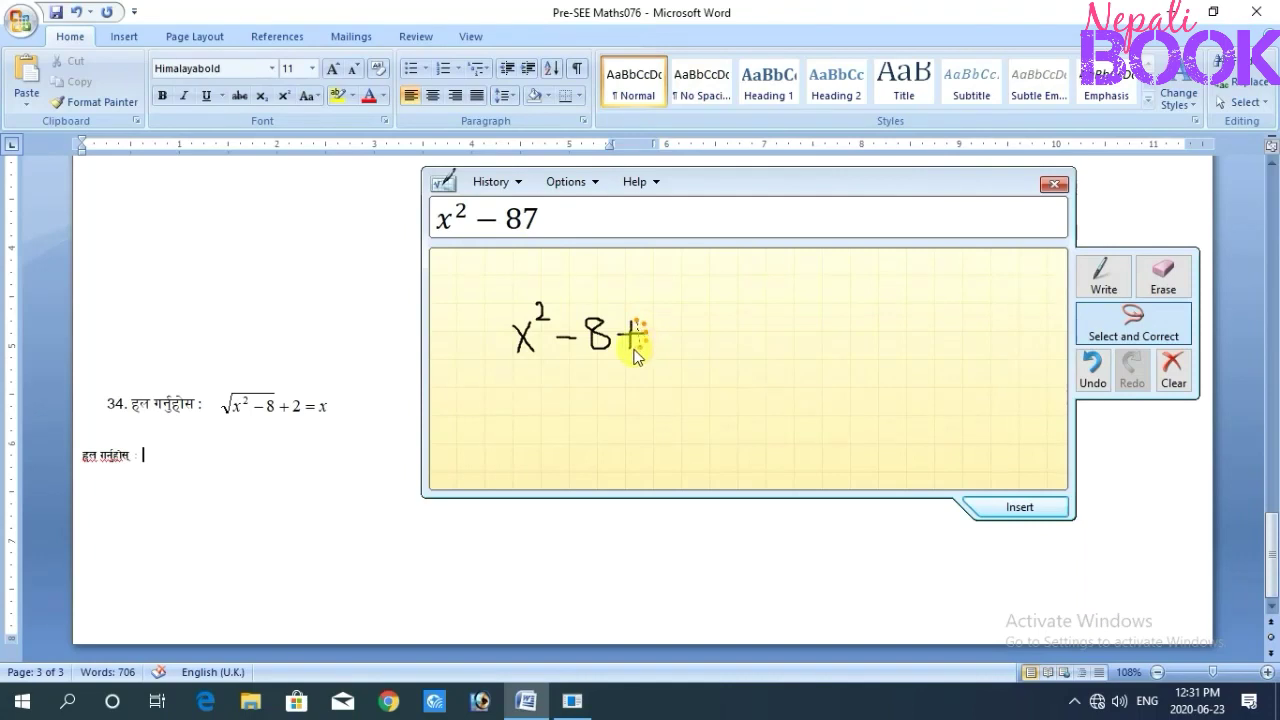
mouse_move(637, 356)
left_mouse_down()
mouse_move(619, 350)
mouse_move(633, 330)
left_mouse_up()
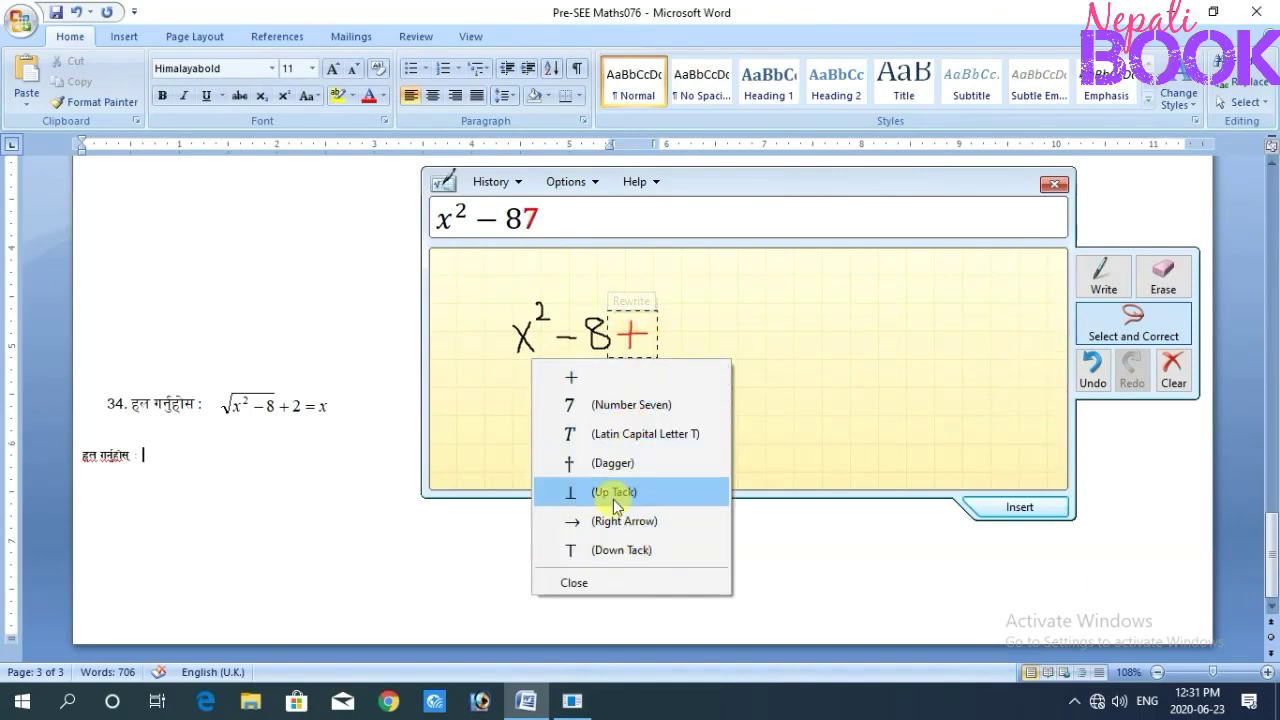
left_click(594, 378)
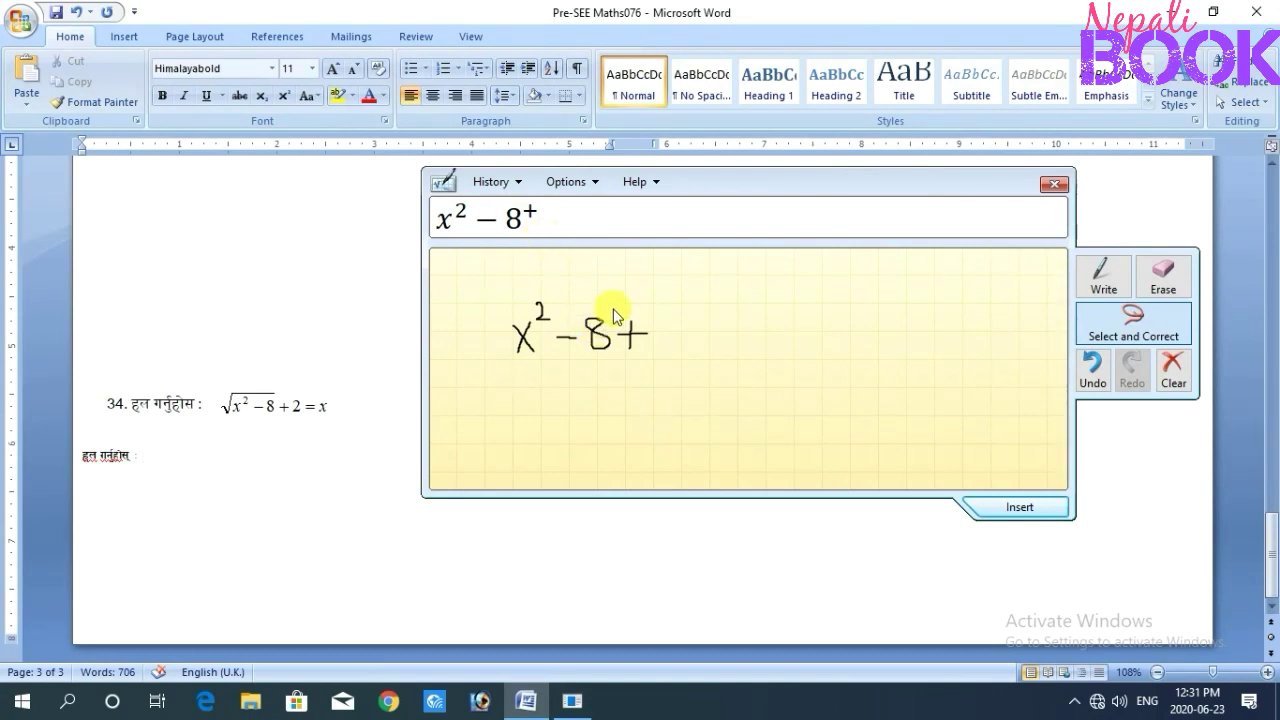
left_click(1095, 374)
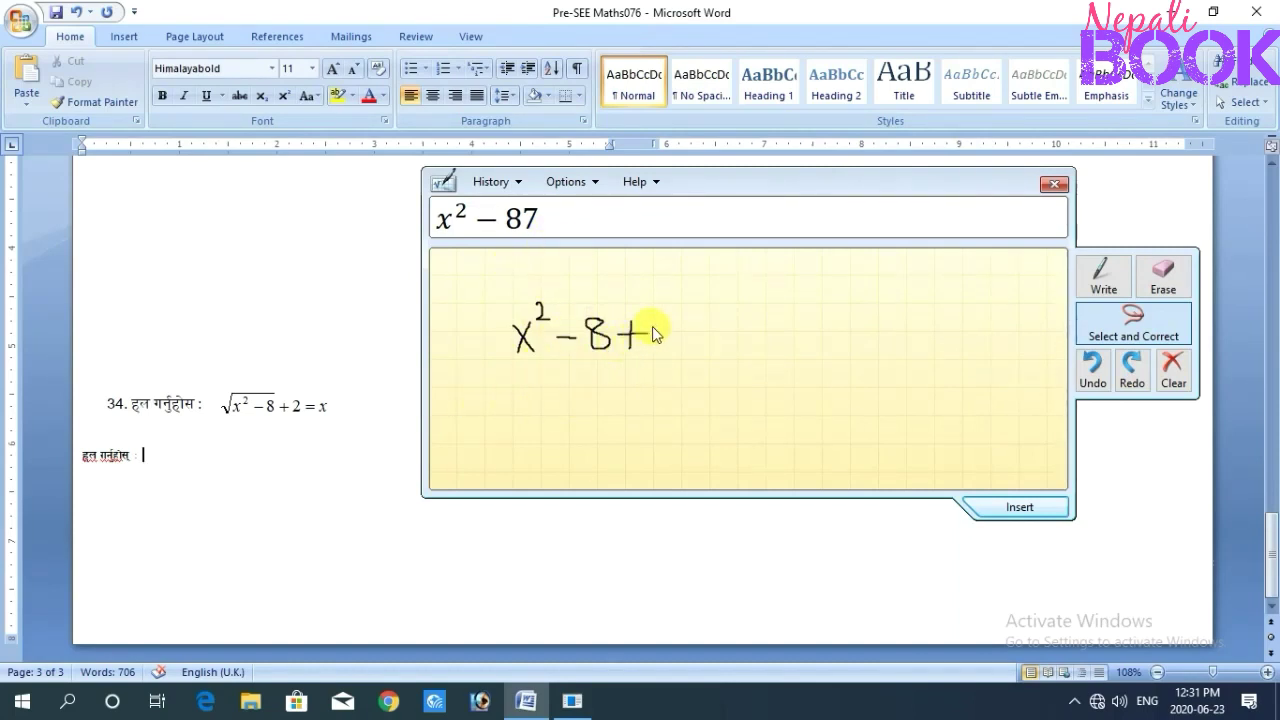
left_click(1110, 290)
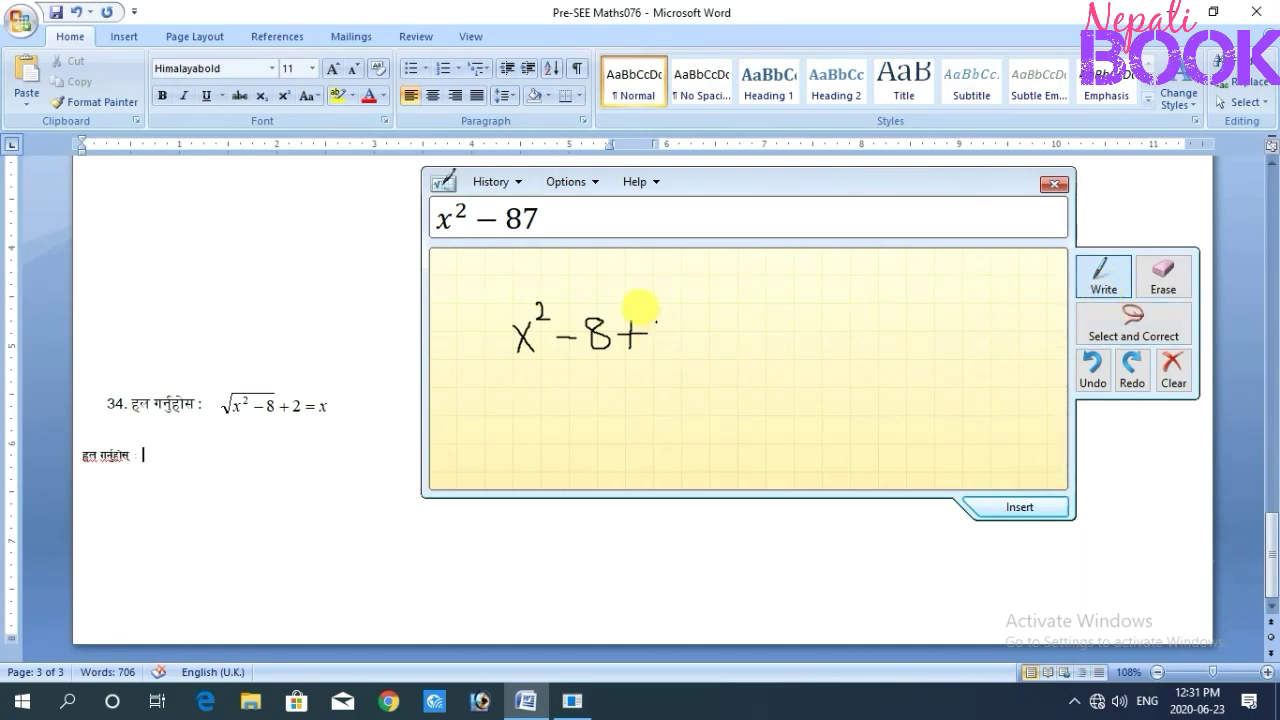
mouse_move(668, 318)
left_mouse_down()
mouse_move(656, 342)
mouse_move(665, 332)
left_mouse_up()
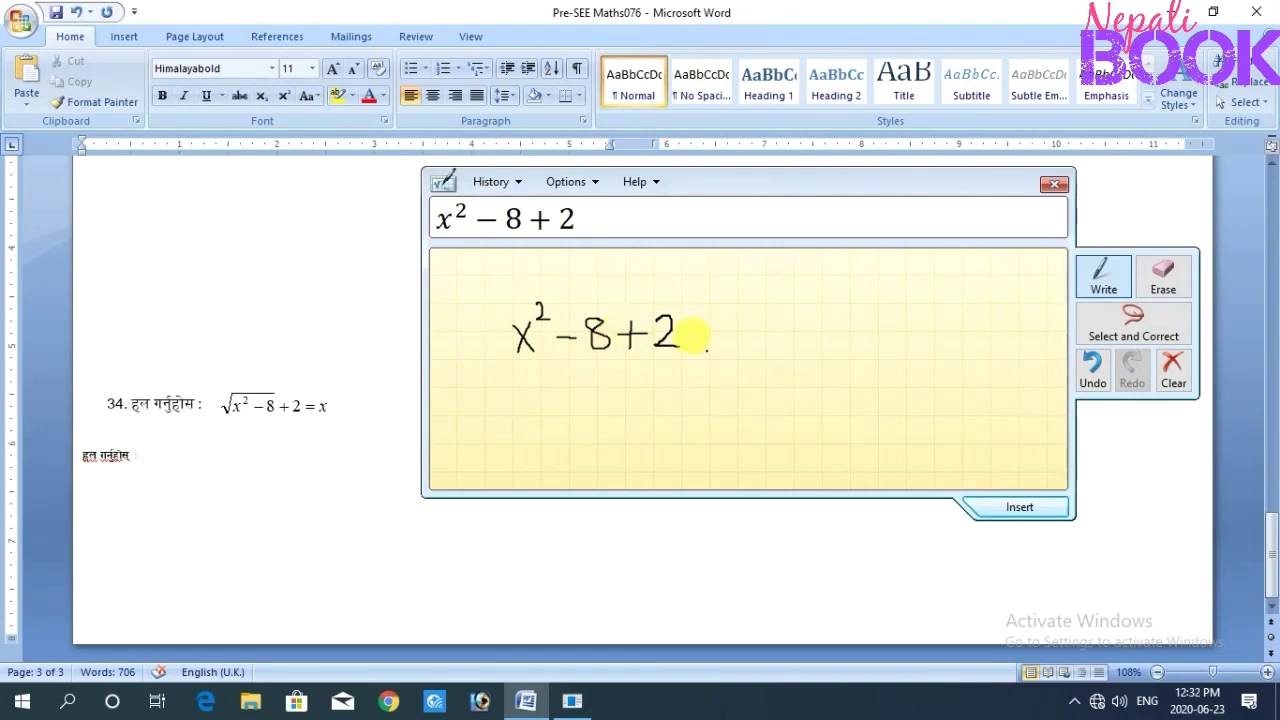
Step: Finish the ink with '= x' and a root sign over x²−8+2, then place the cursor after the answer label
left_click_drag(698, 325, 728, 325)
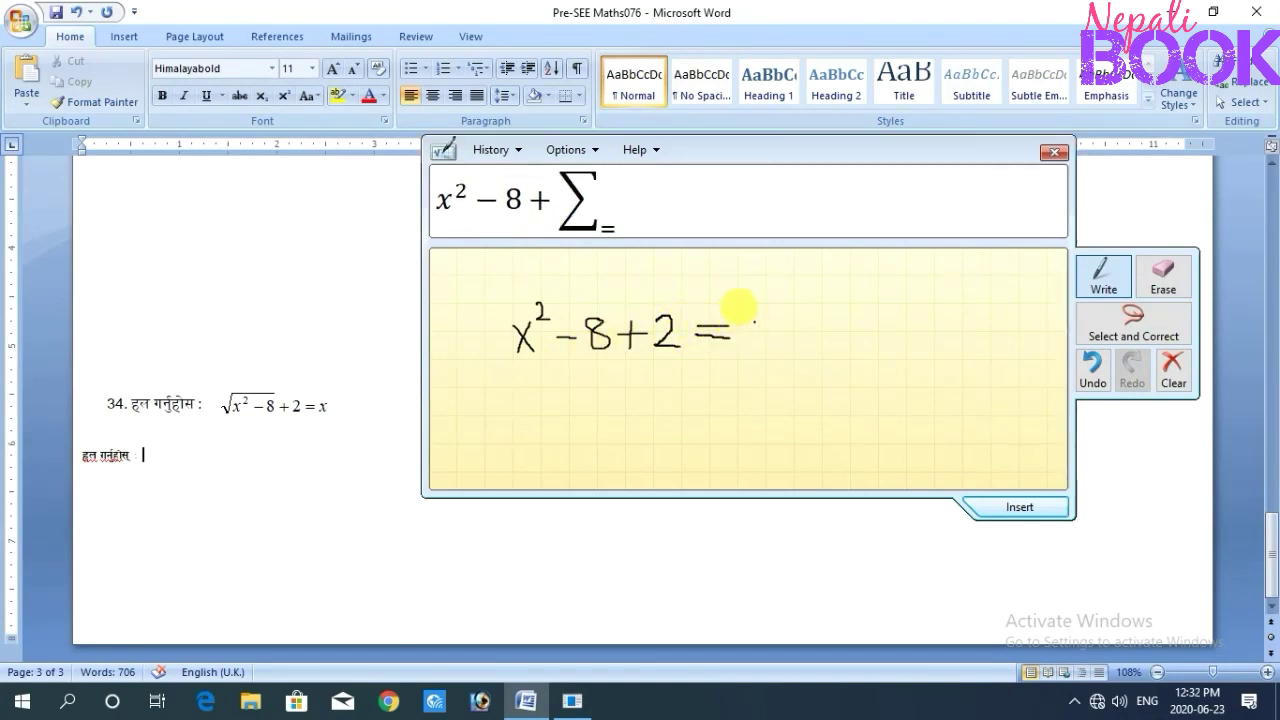
left_click_drag(765, 318, 766, 346)
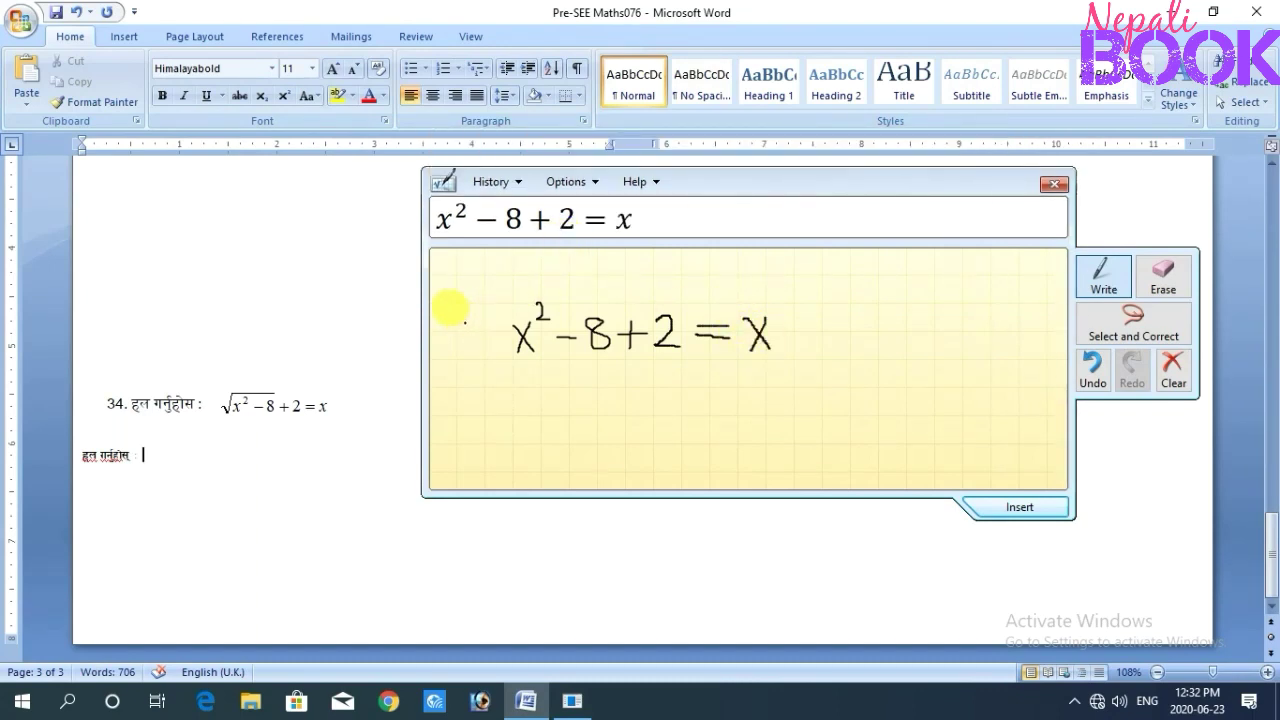
left_click_drag(463, 322, 478, 362)
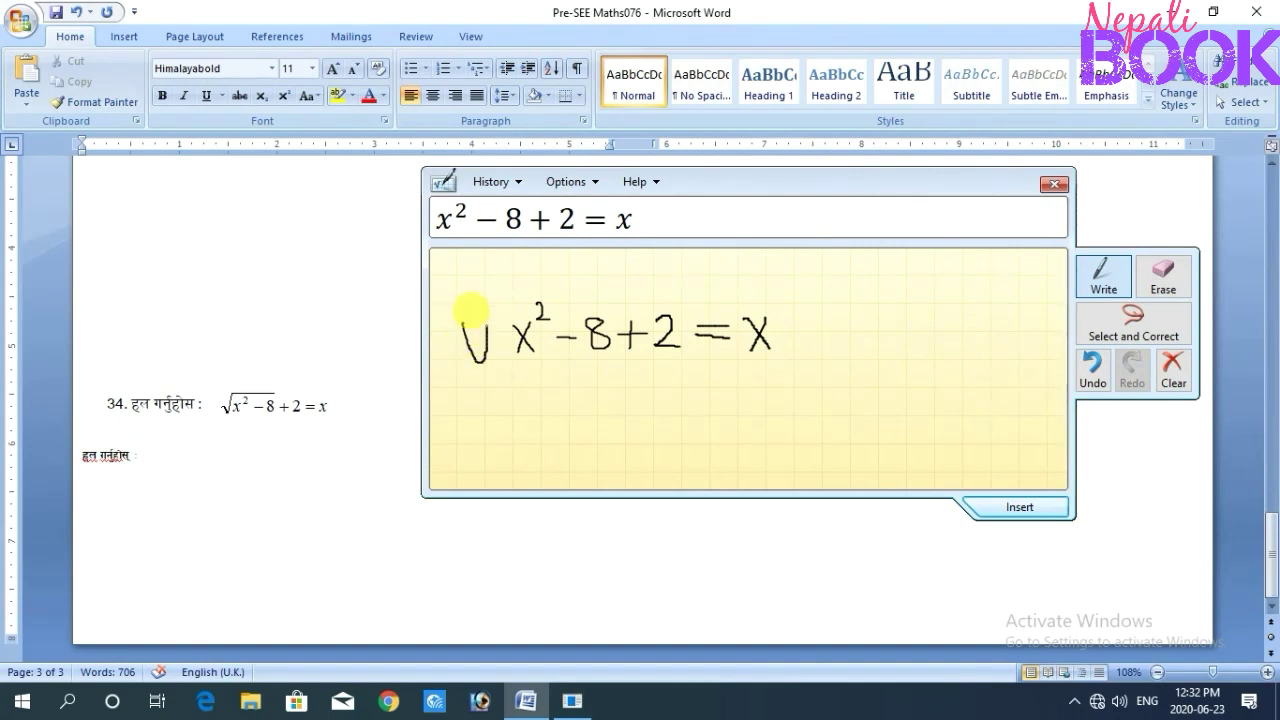
left_click_drag(487, 293, 671, 297)
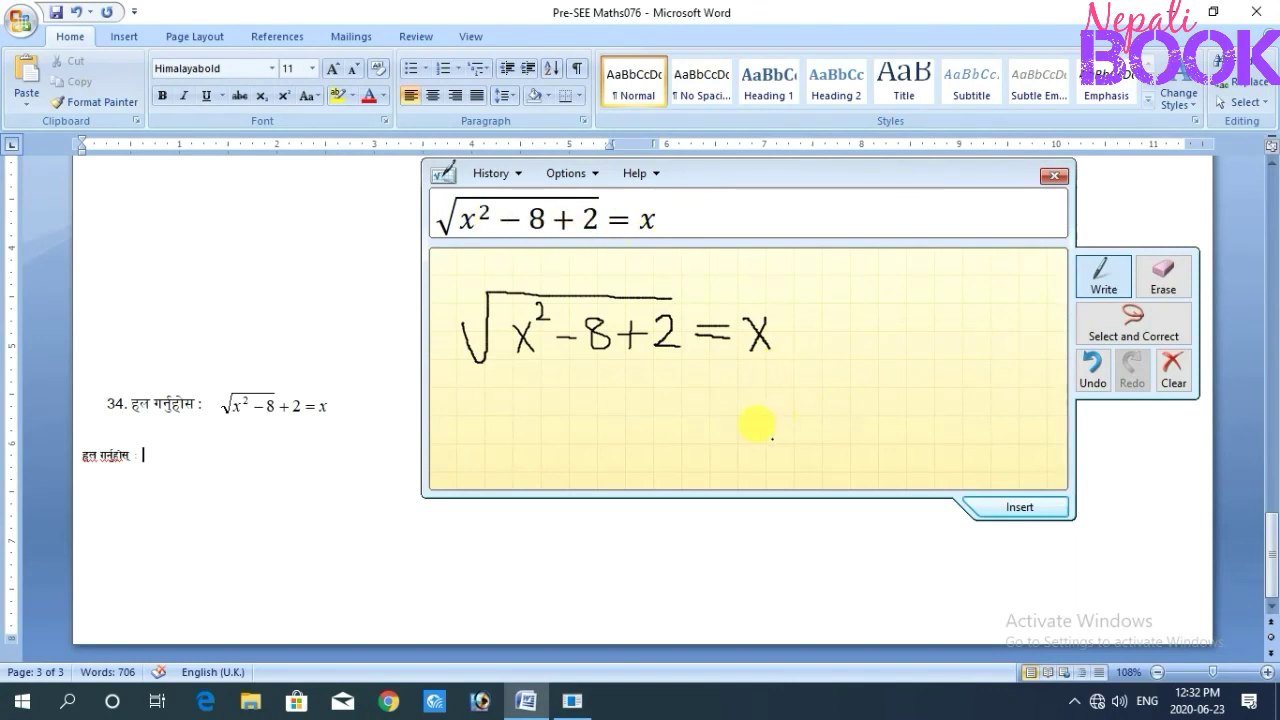
left_click(141, 459)
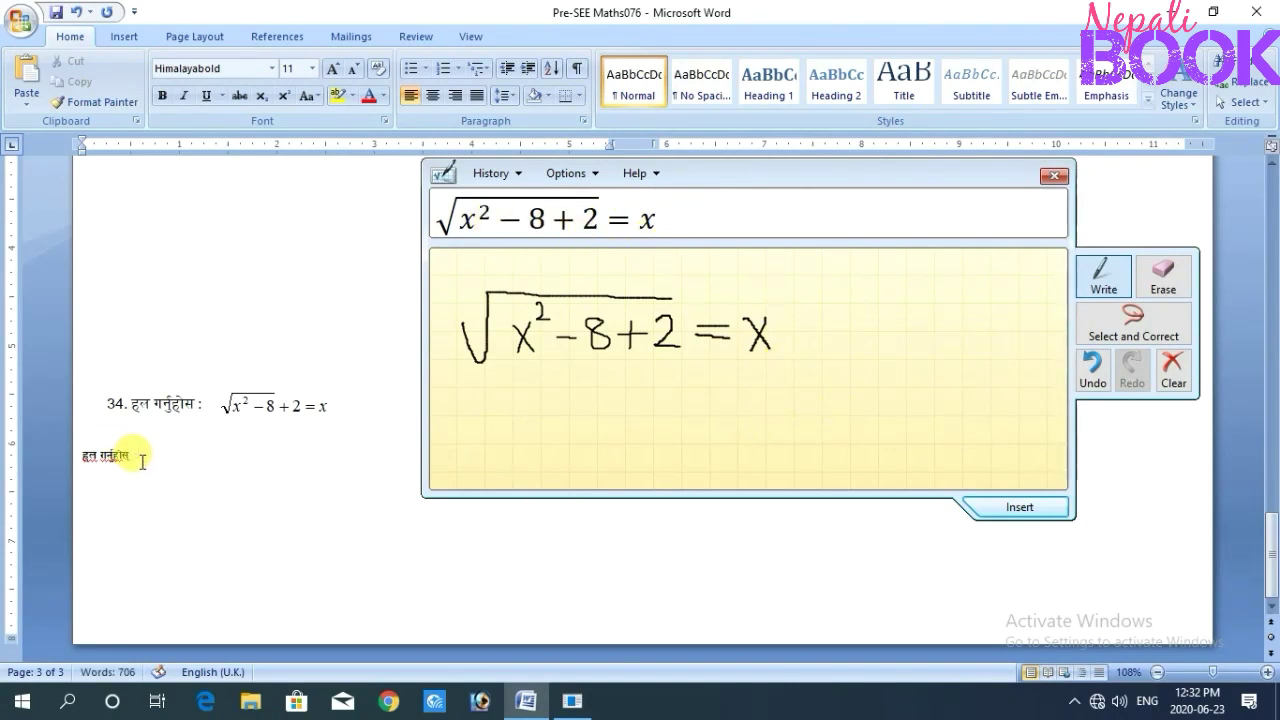
Step: Insert √(x²−8+2) = x on question 34's answer line and check it against the original equation
left_click(1003, 515)
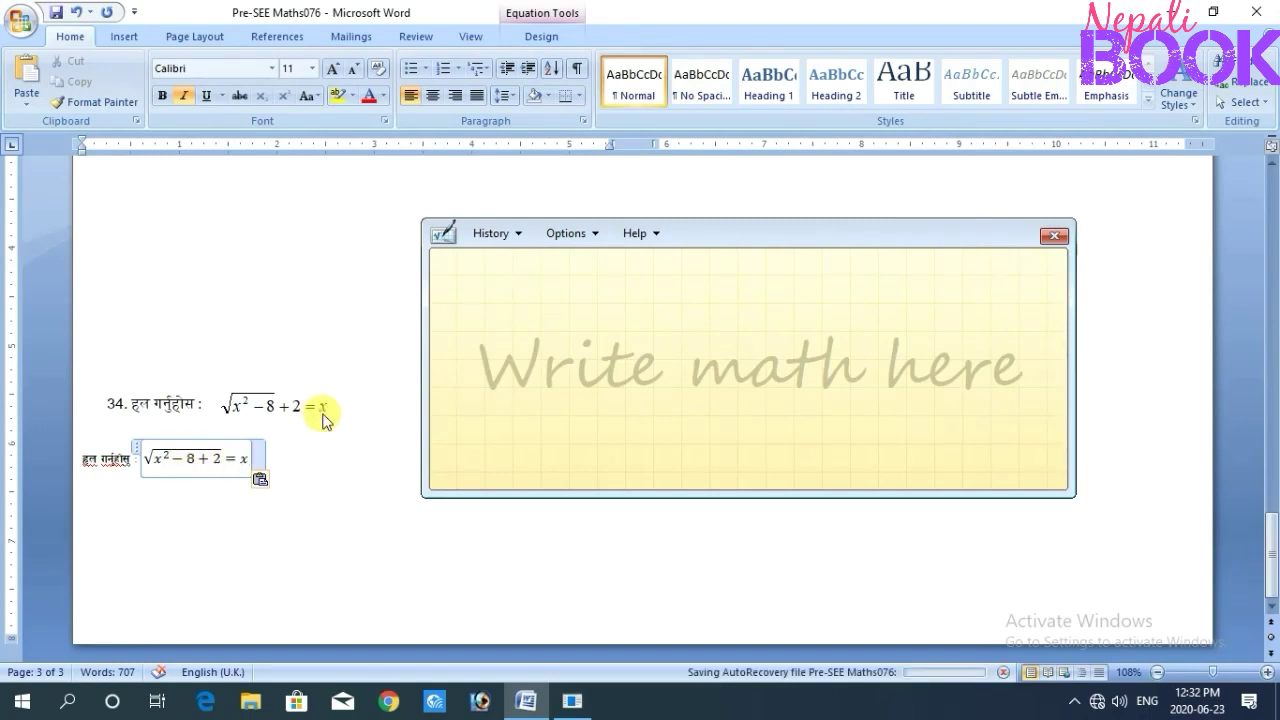
left_click(242, 453)
left_click(316, 415)
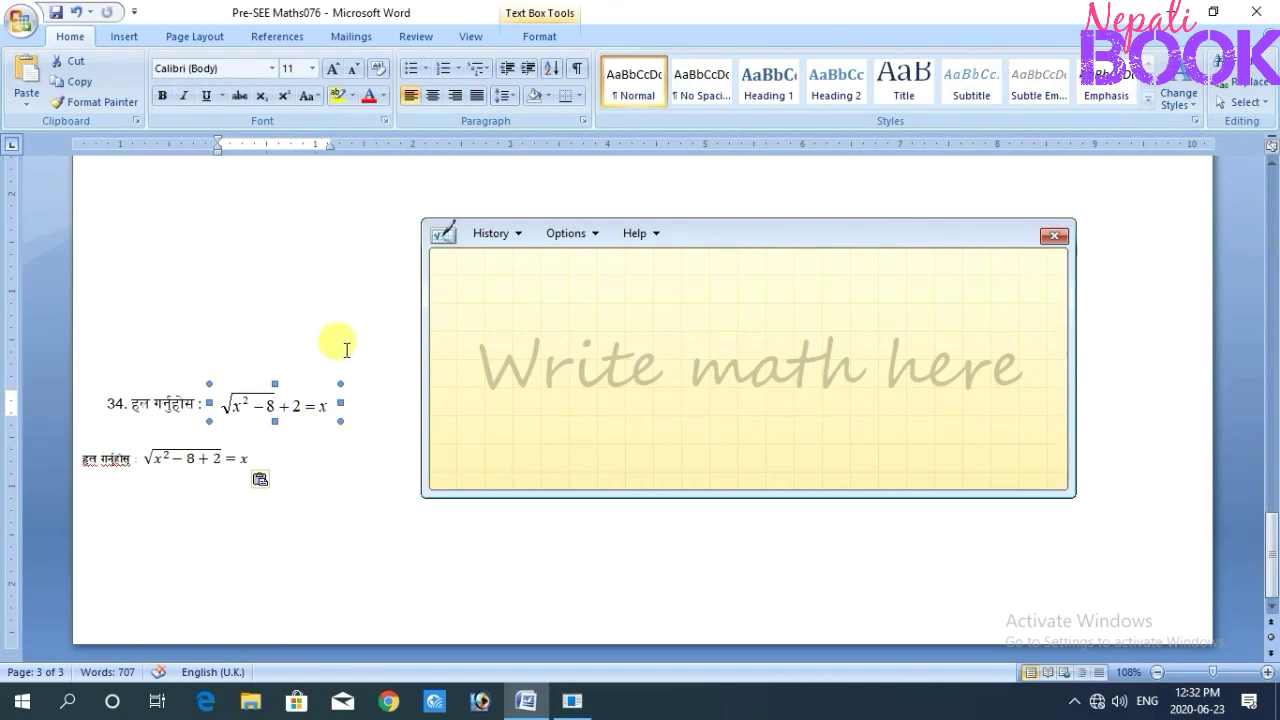
left_click(279, 333)
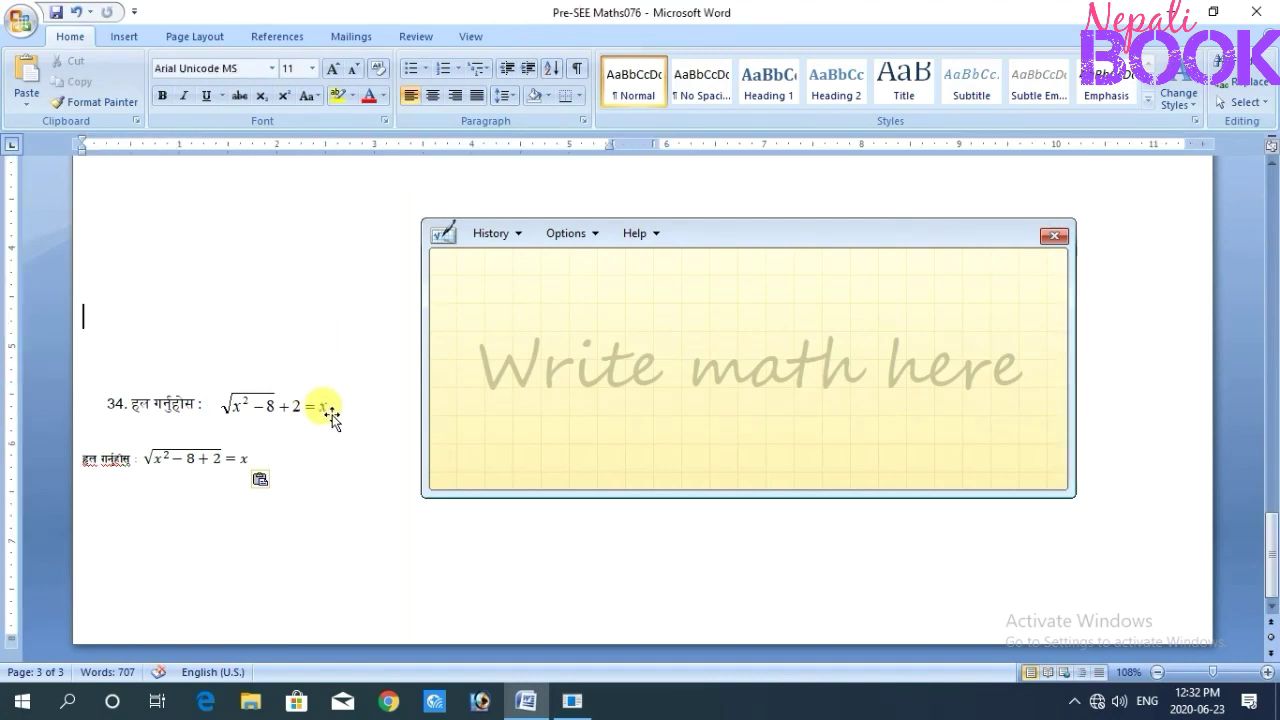
left_click(255, 407)
left_click(218, 457)
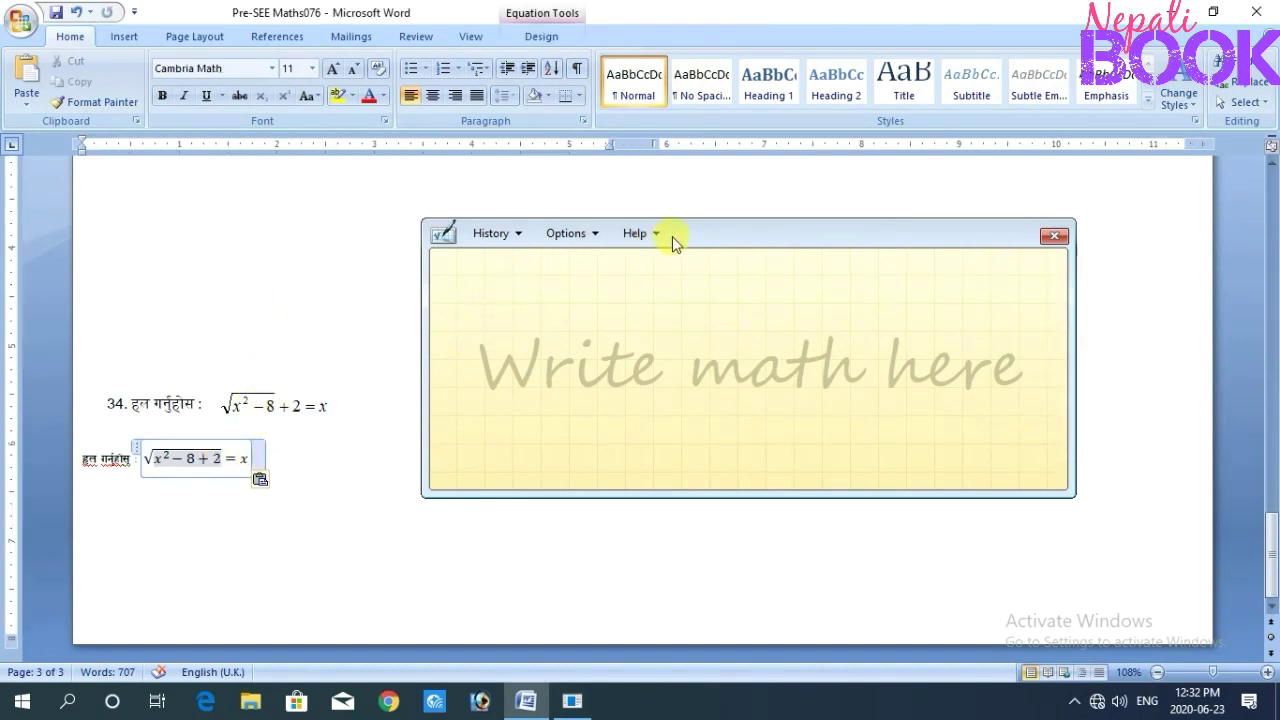
Step: Shift the Math Input Panel slightly right, put the cursor on the empty line below, and open Start
left_click_drag(706, 233, 725, 231)
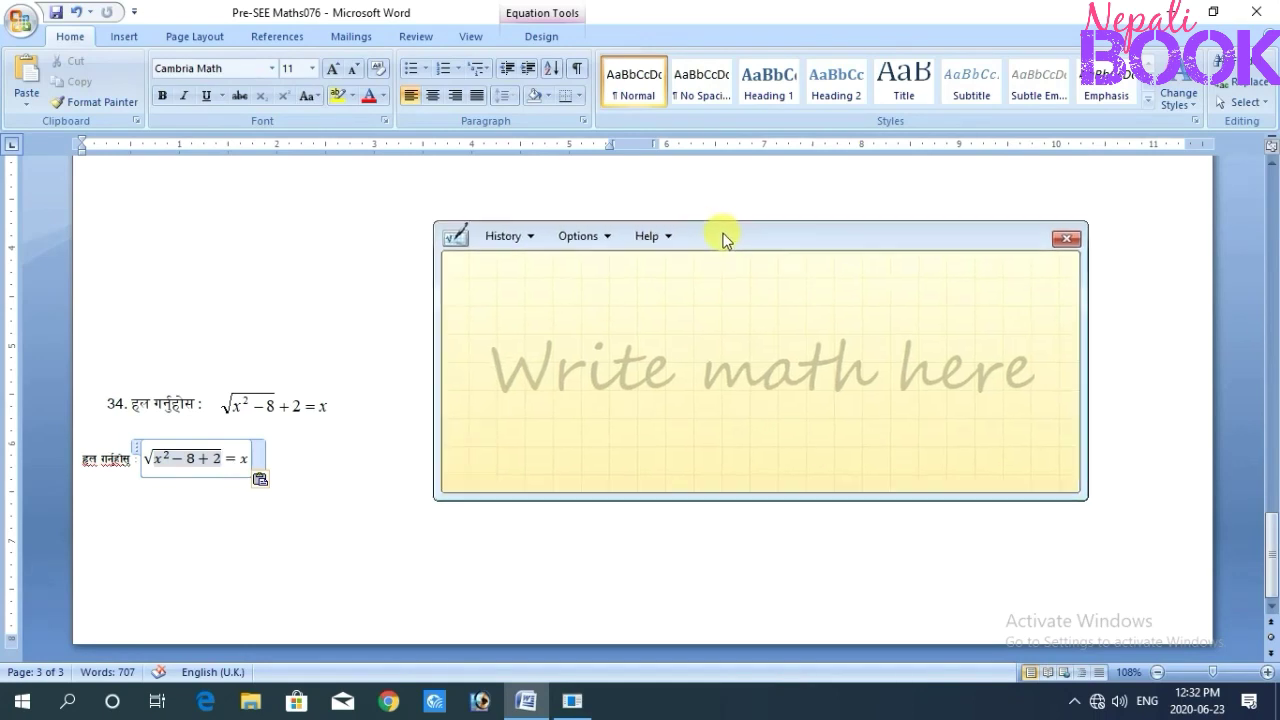
left_click(320, 495)
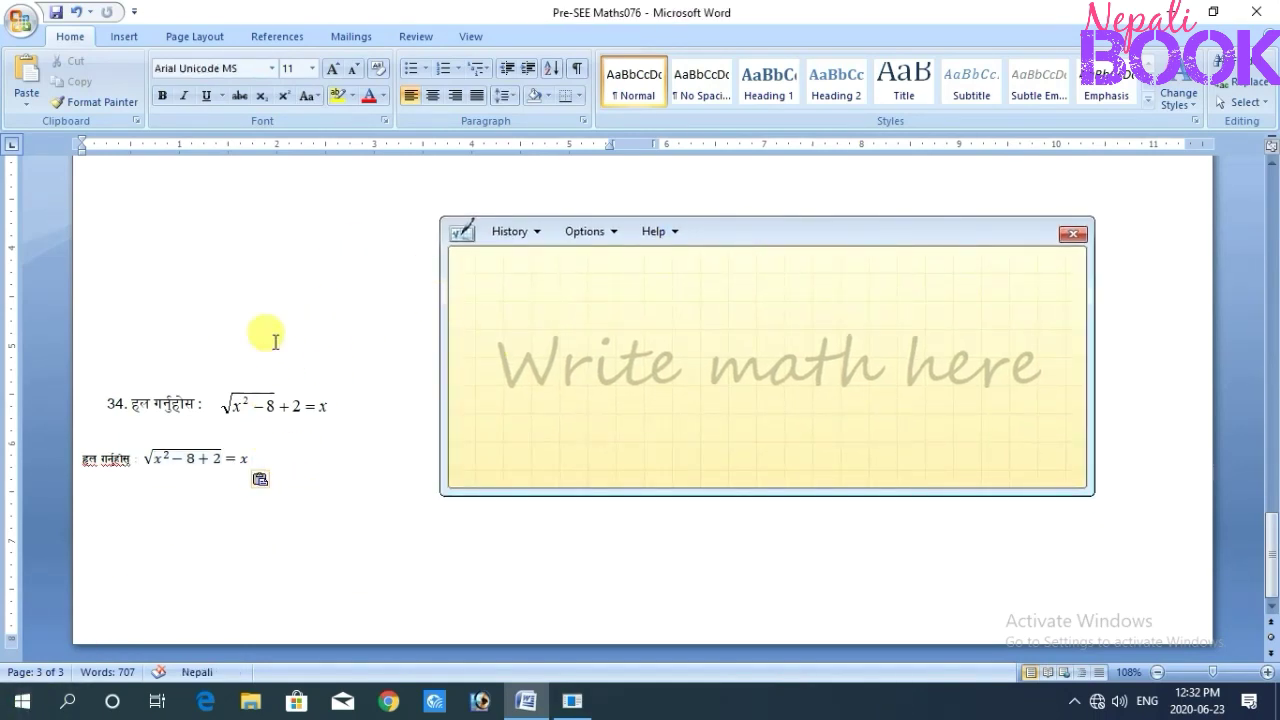
left_click(18, 705)
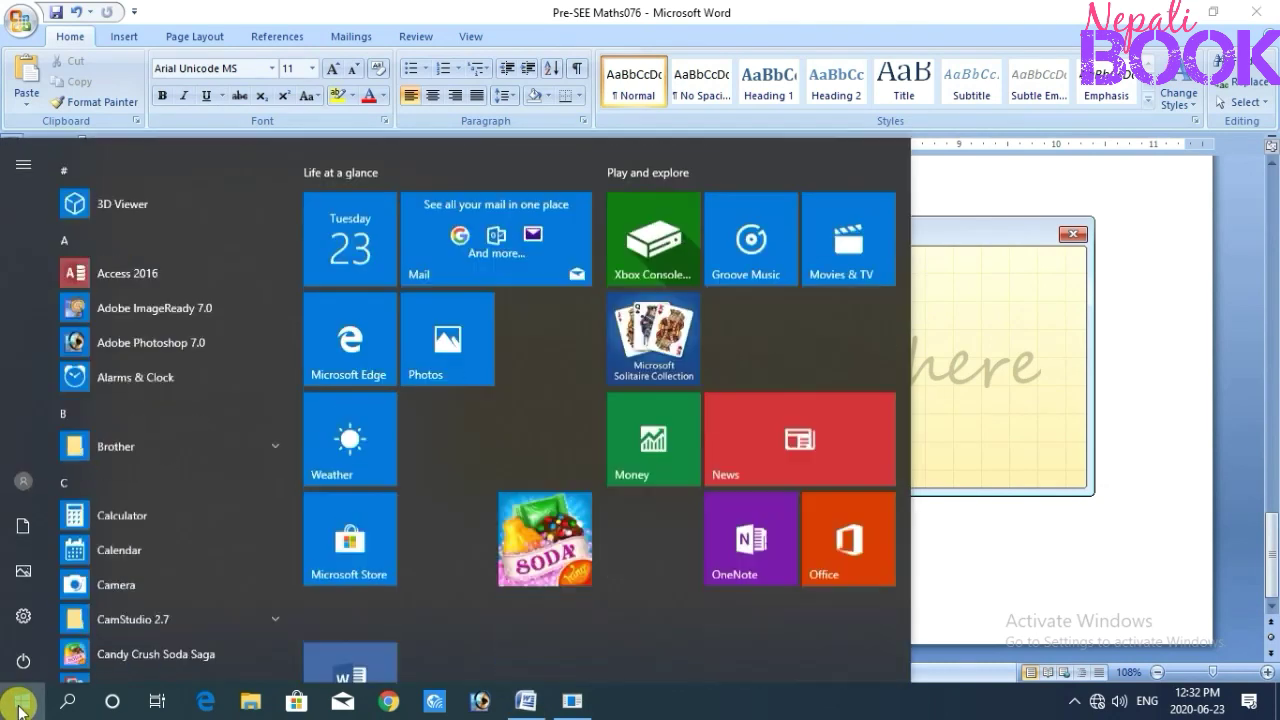
Step: Search Start for 'mat' to find Math Input Panel, then clear the search and return to Word
type("ma")
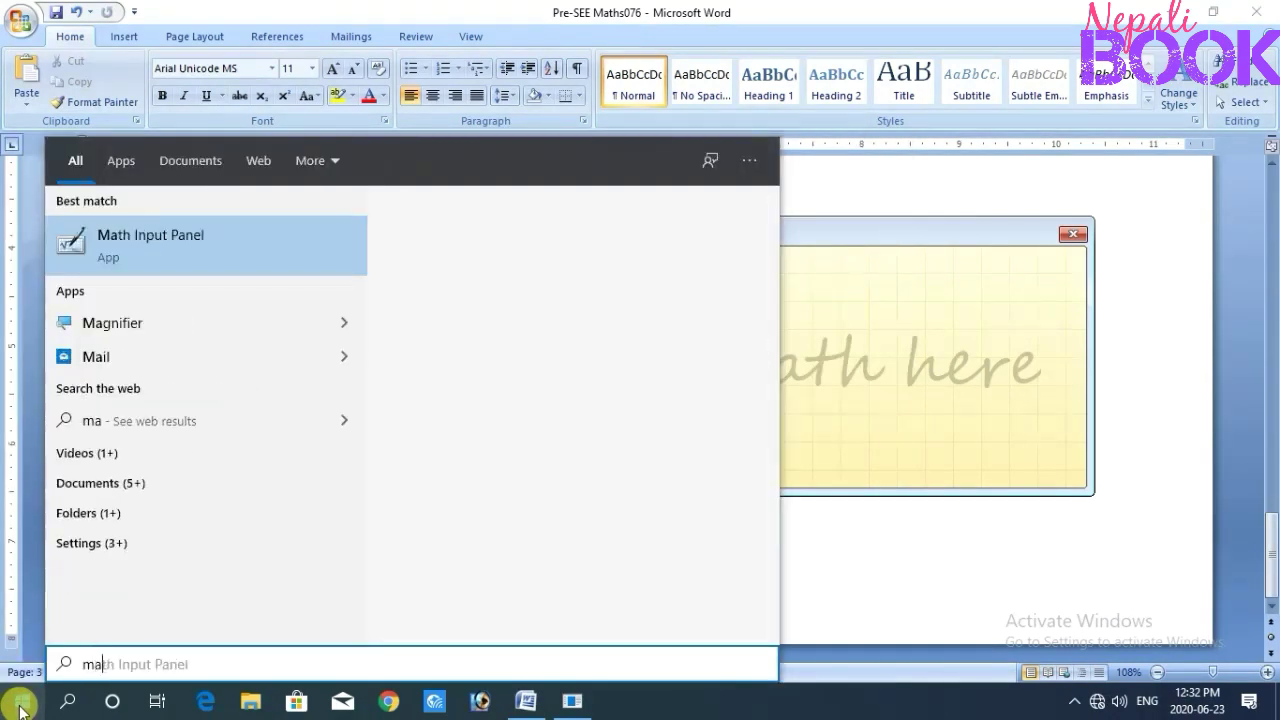
type("th")
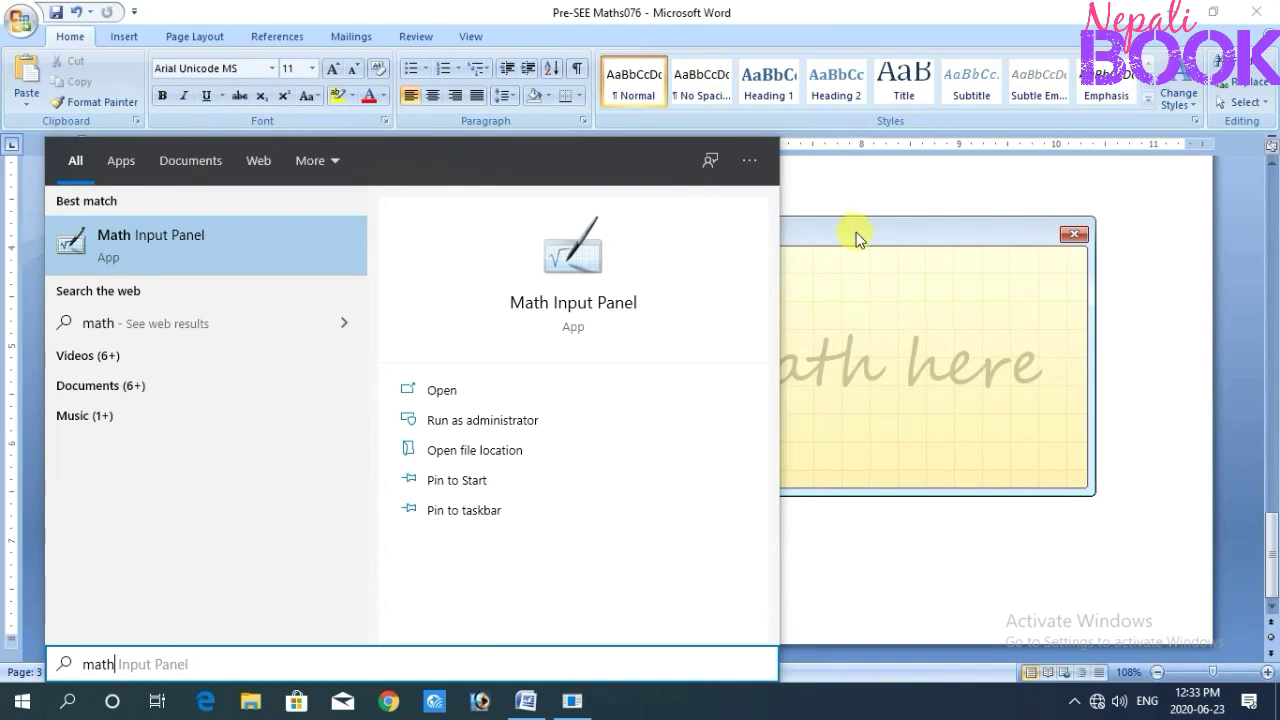
key("BackSpace")
key("BackSpace")
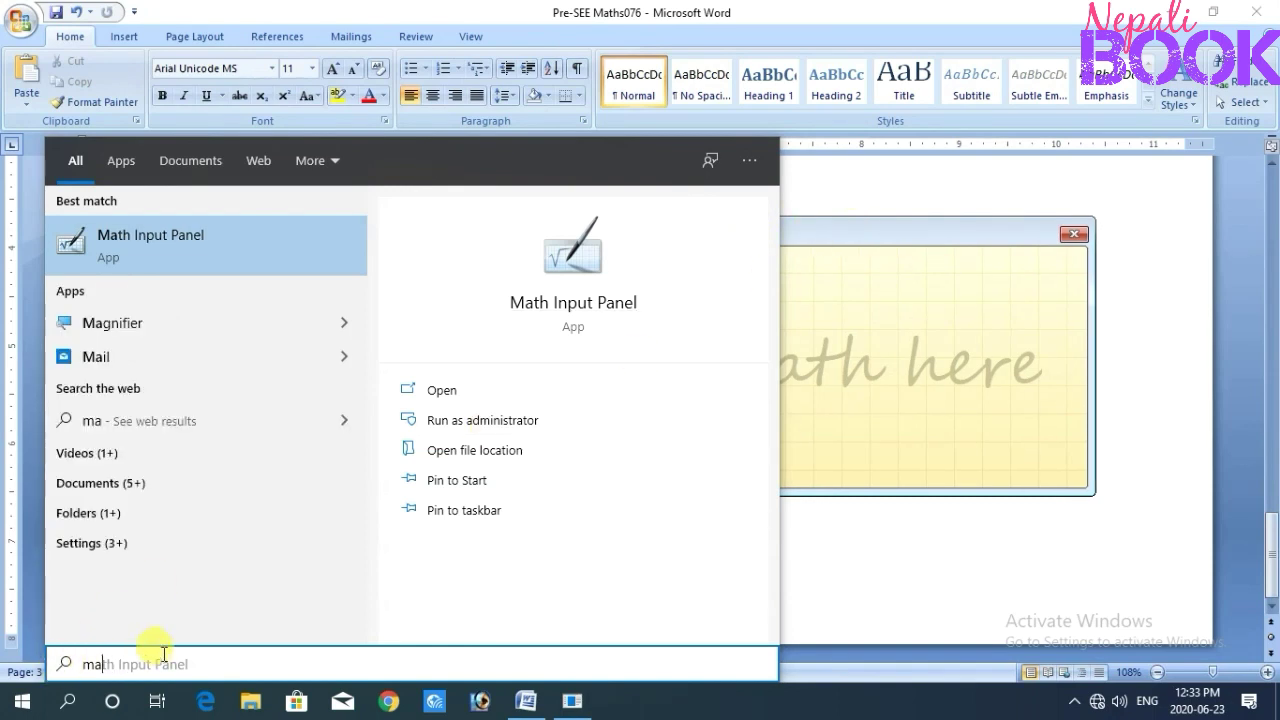
key("BackSpace")
key("BackSpace")
left_click(790, 533)
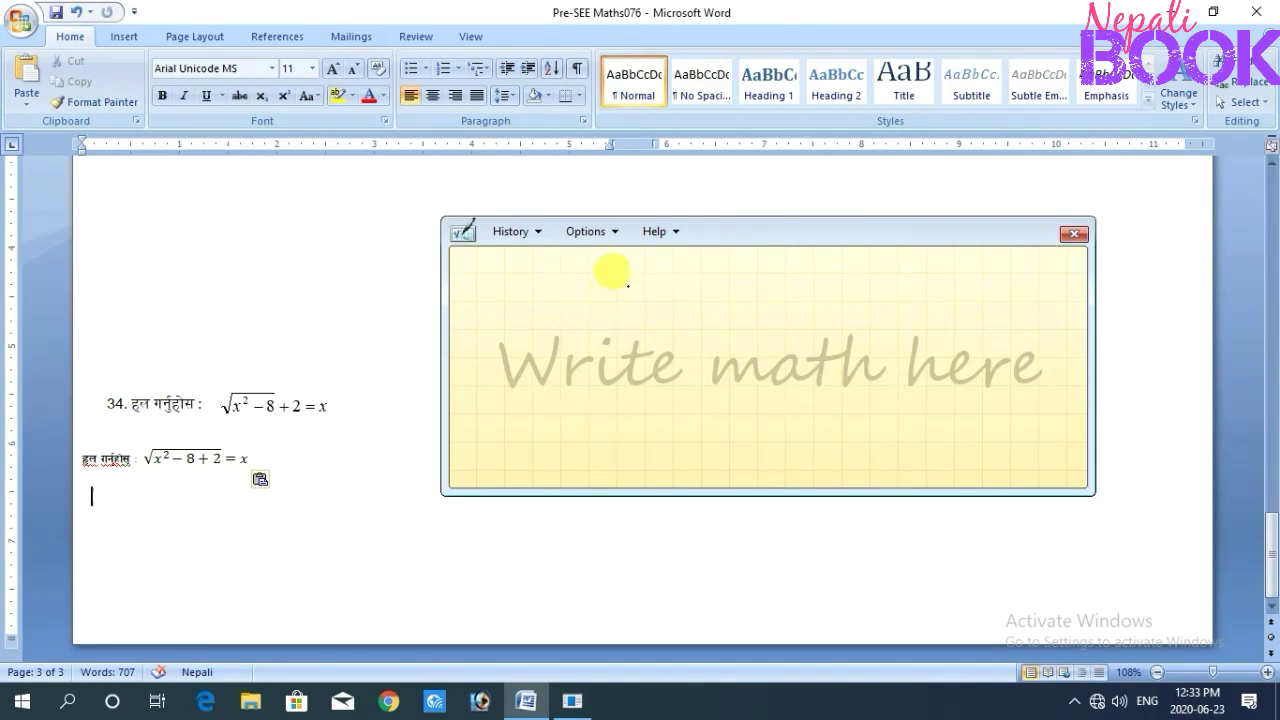
Step: Handwrite a 1 and a 2 on the pad and show alternative readings for the 2 in Select and Correct
left_click_drag(612, 285, 630, 328)
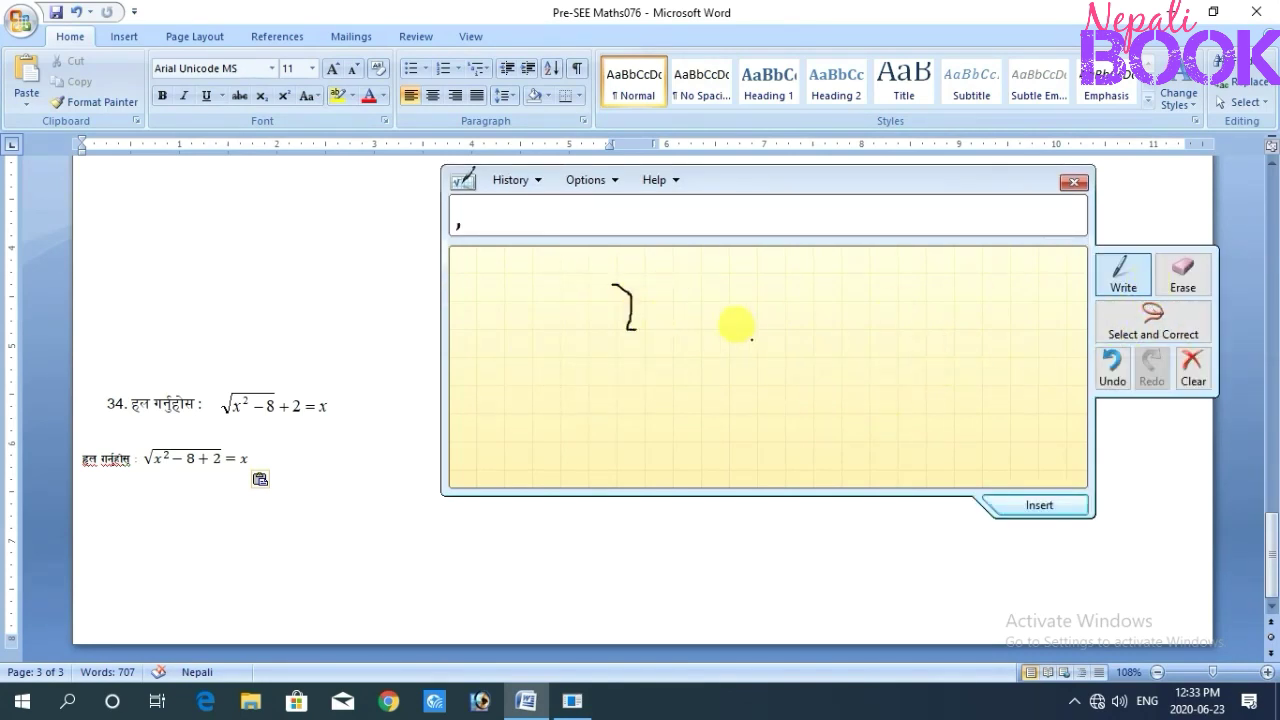
left_click_drag(800, 283, 840, 324)
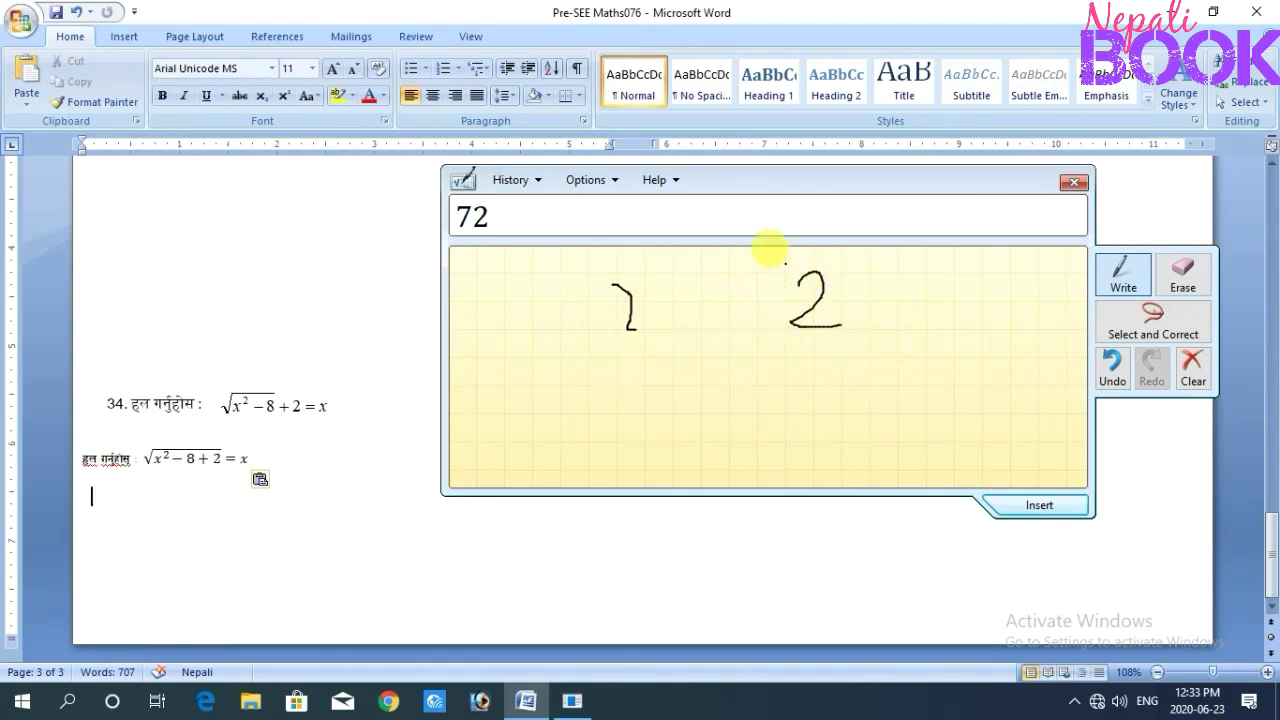
left_click(1140, 322)
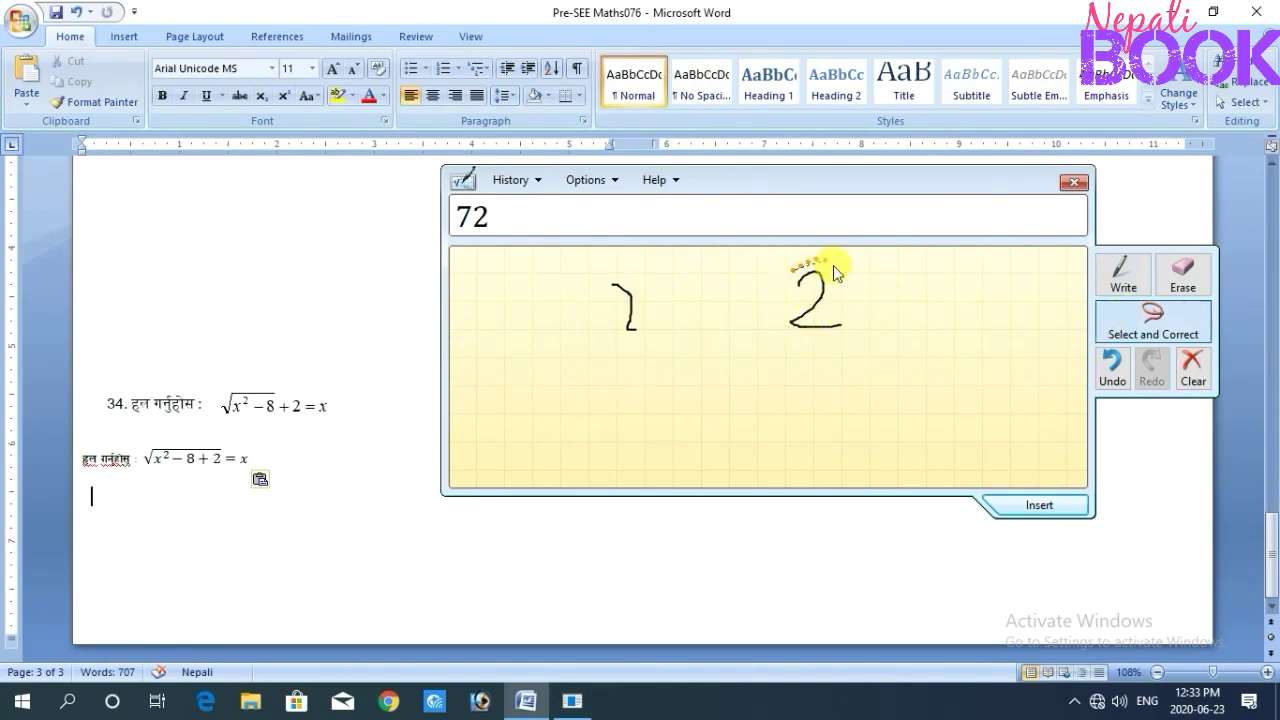
left_click(784, 279)
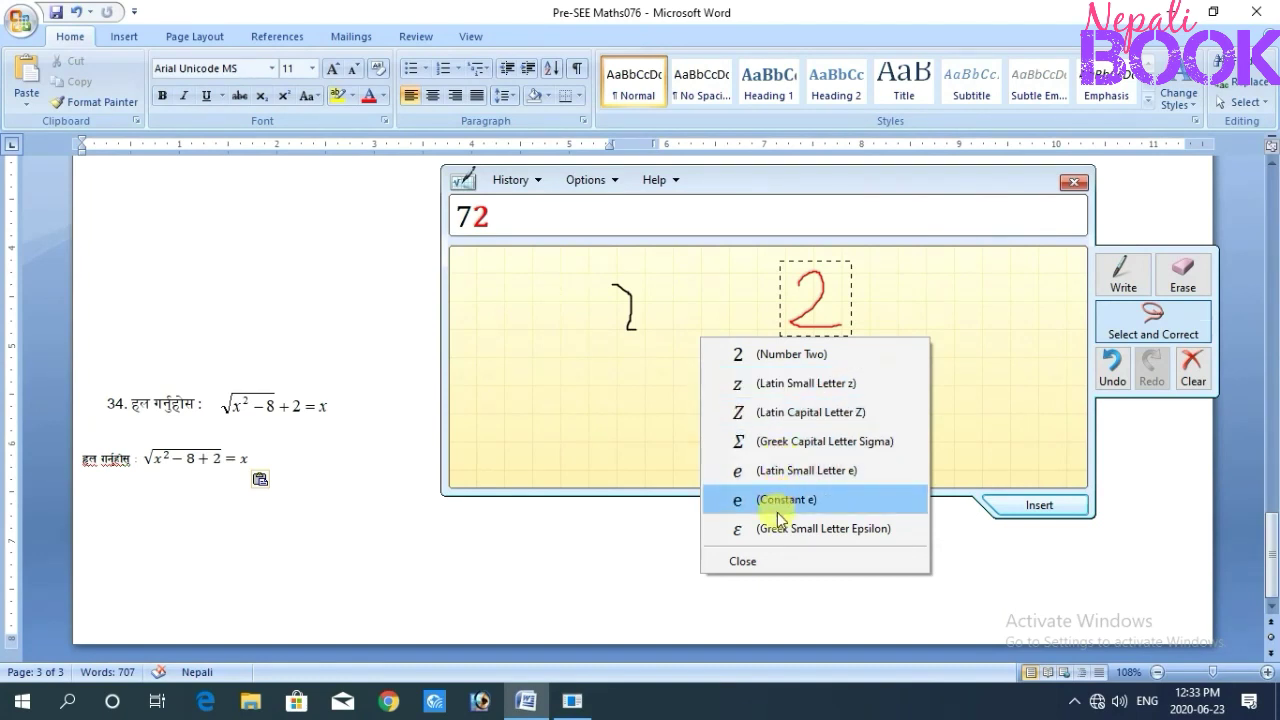
Step: Reinterpret the 2 as lowercase z, then erase the 1 twice, undoing each erasure
left_click(772, 383)
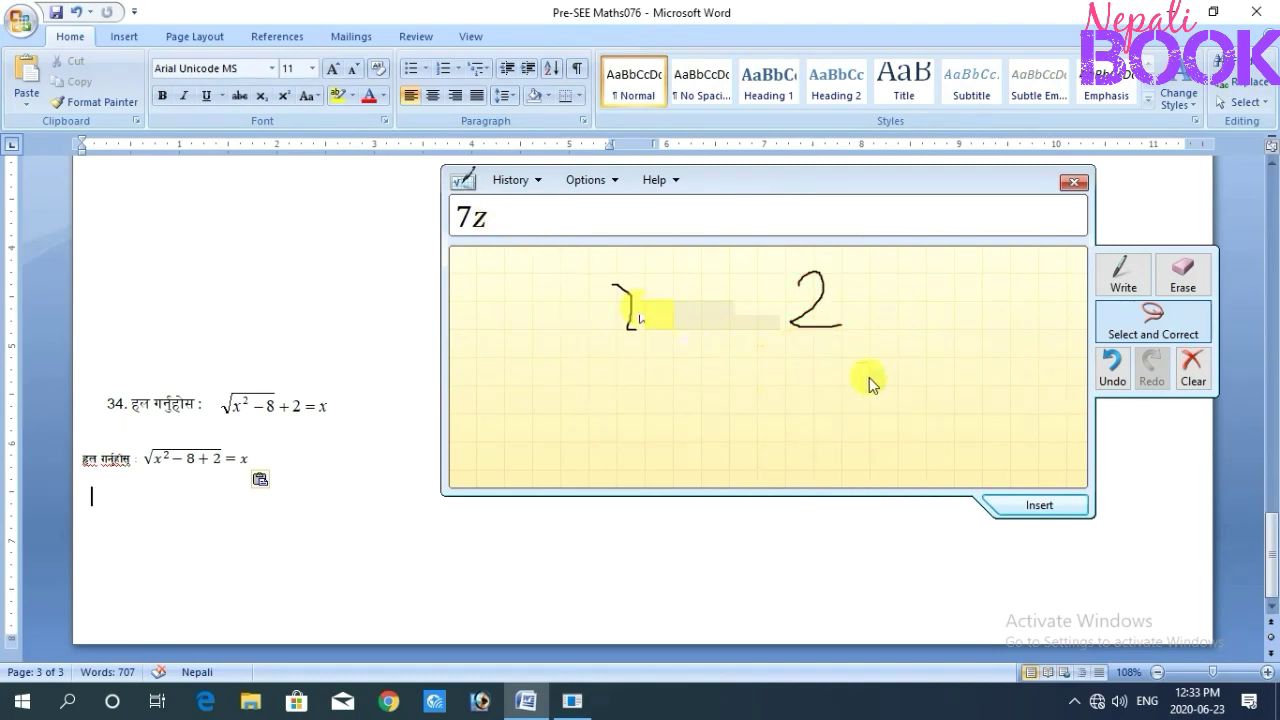
left_click(1188, 286)
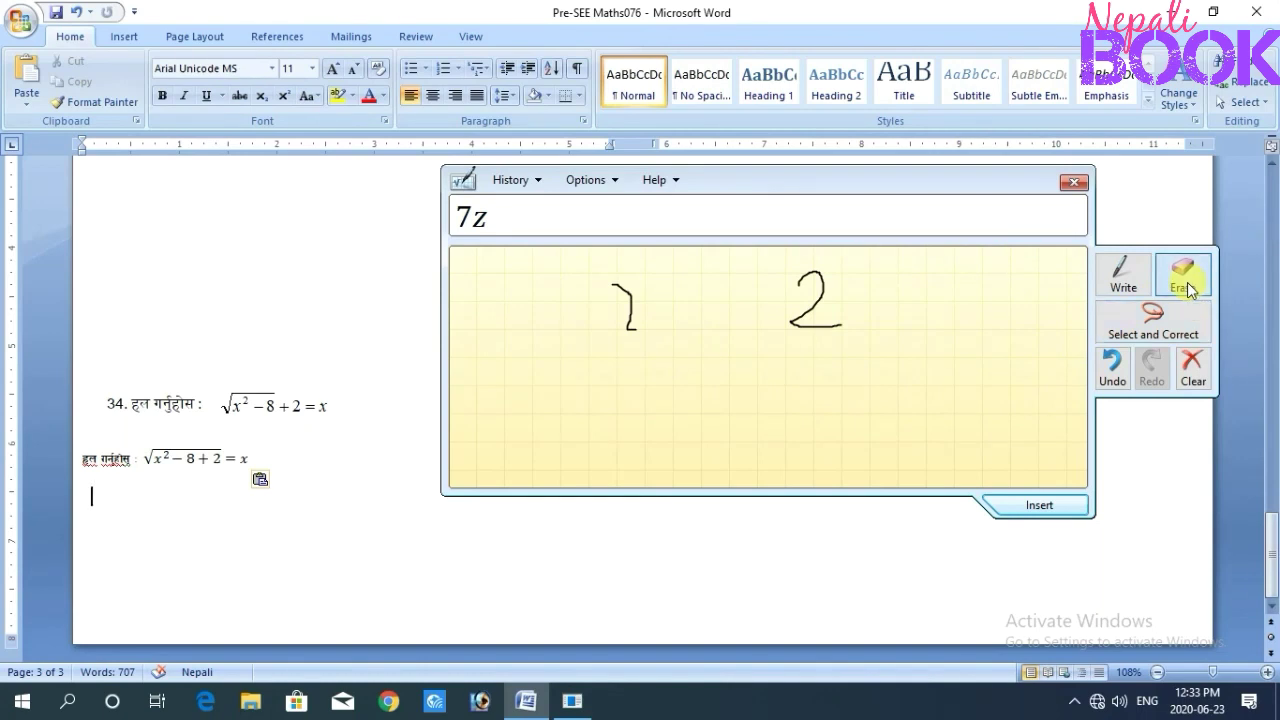
left_click_drag(606, 277, 634, 319)
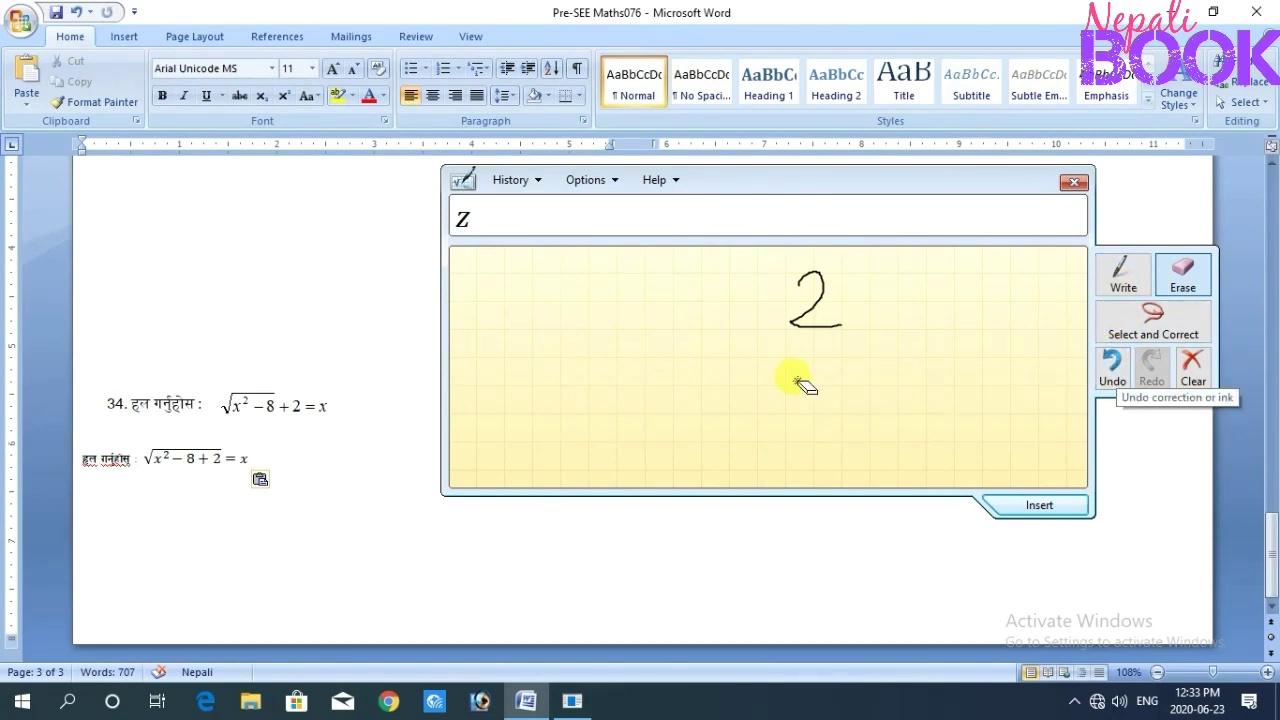
left_click(1106, 375)
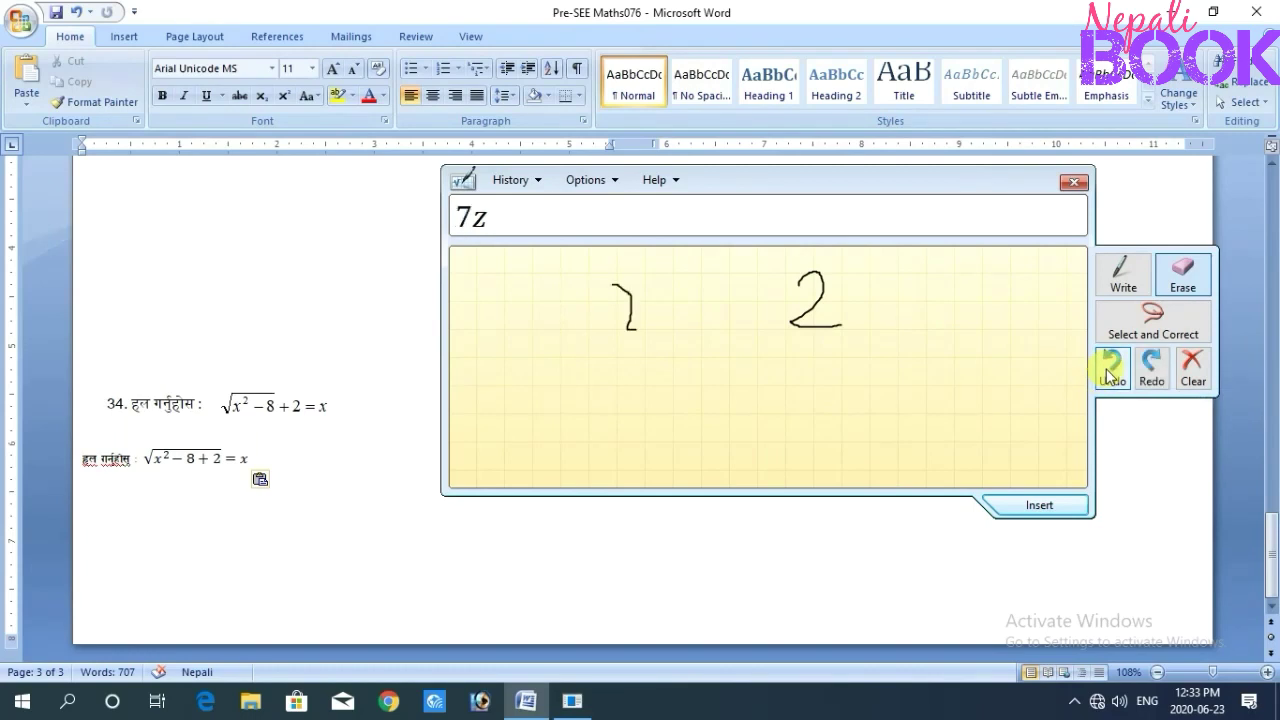
mouse_move(657, 309)
left_mouse_down()
mouse_move(614, 280)
mouse_move(623, 345)
left_mouse_up()
left_click(1104, 385)
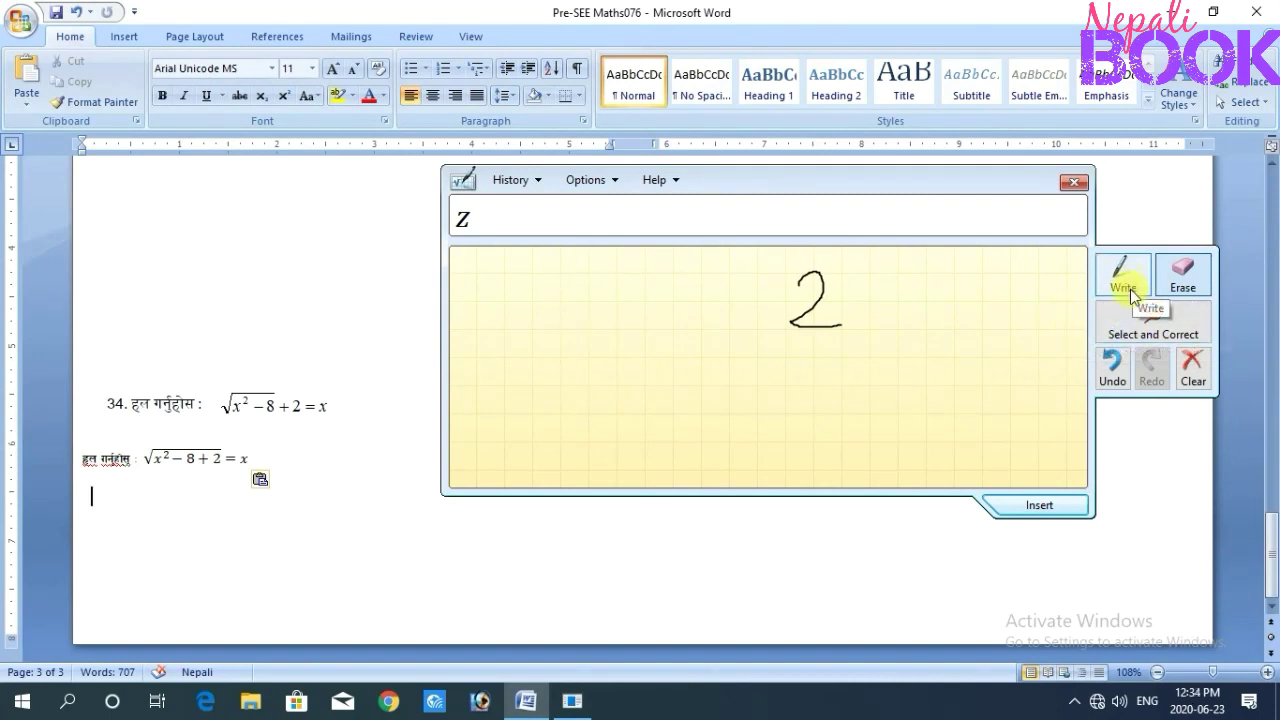
Step: Write another stroke to the right of the 2, then undo strokes one by one
left_click(1129, 289)
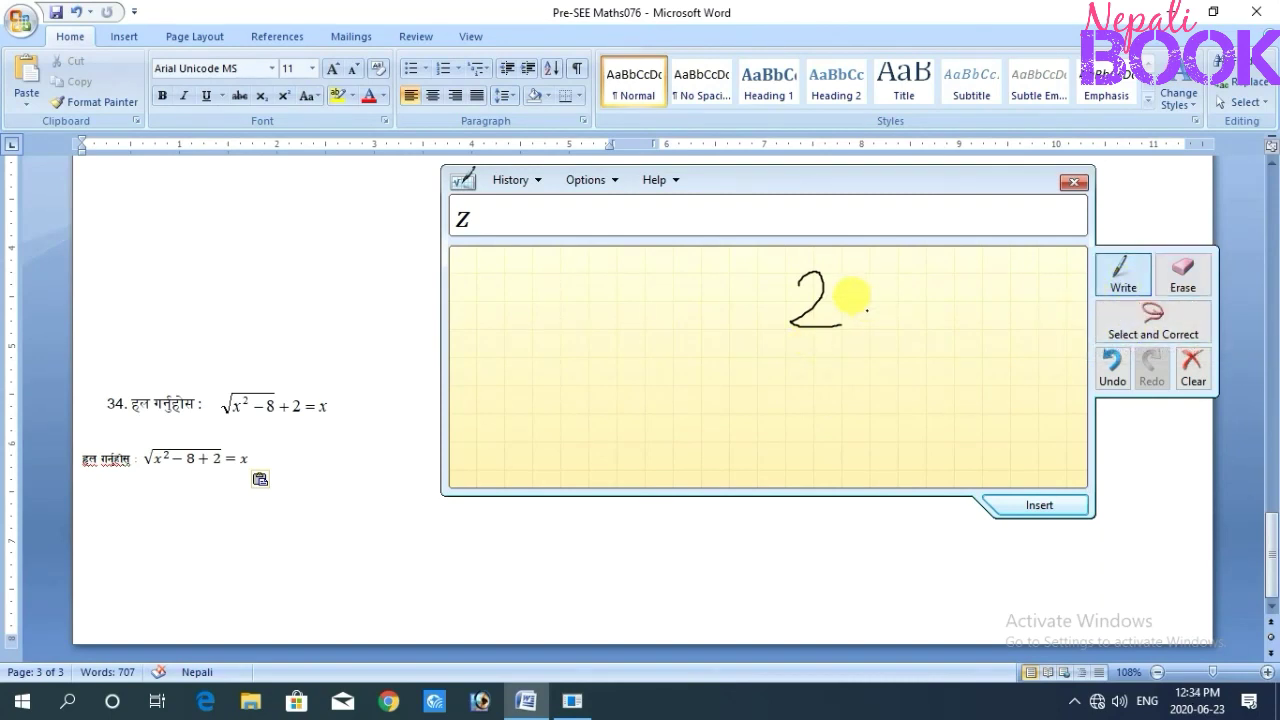
mouse_move(880, 279)
left_mouse_down()
mouse_move(880, 322)
mouse_move(912, 292)
mouse_move(960, 300)
left_mouse_up()
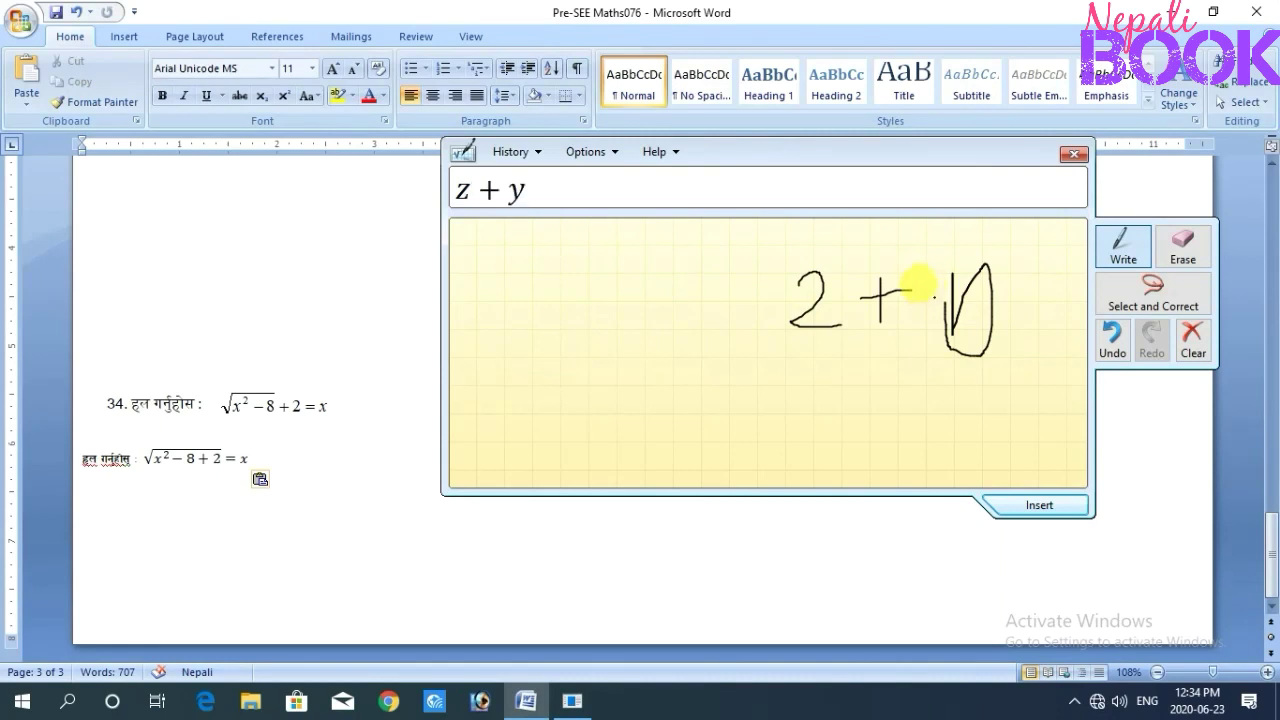
left_click(1112, 340)
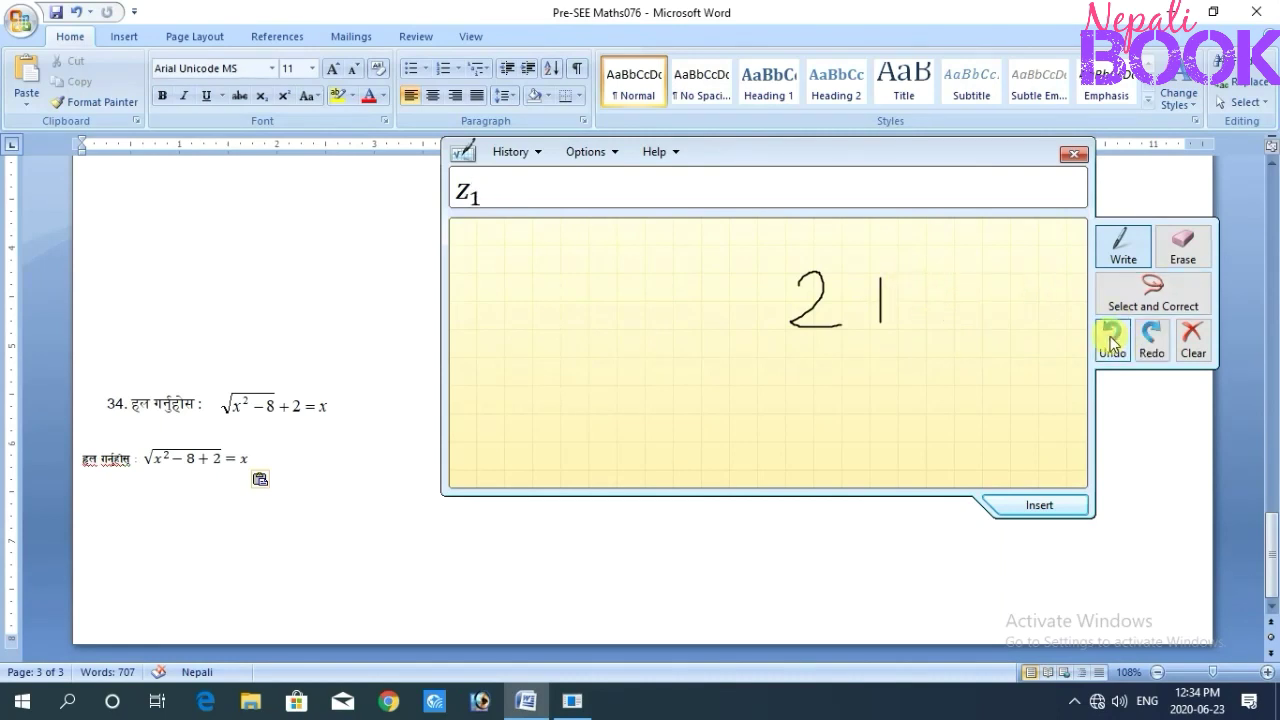
left_click(1112, 340)
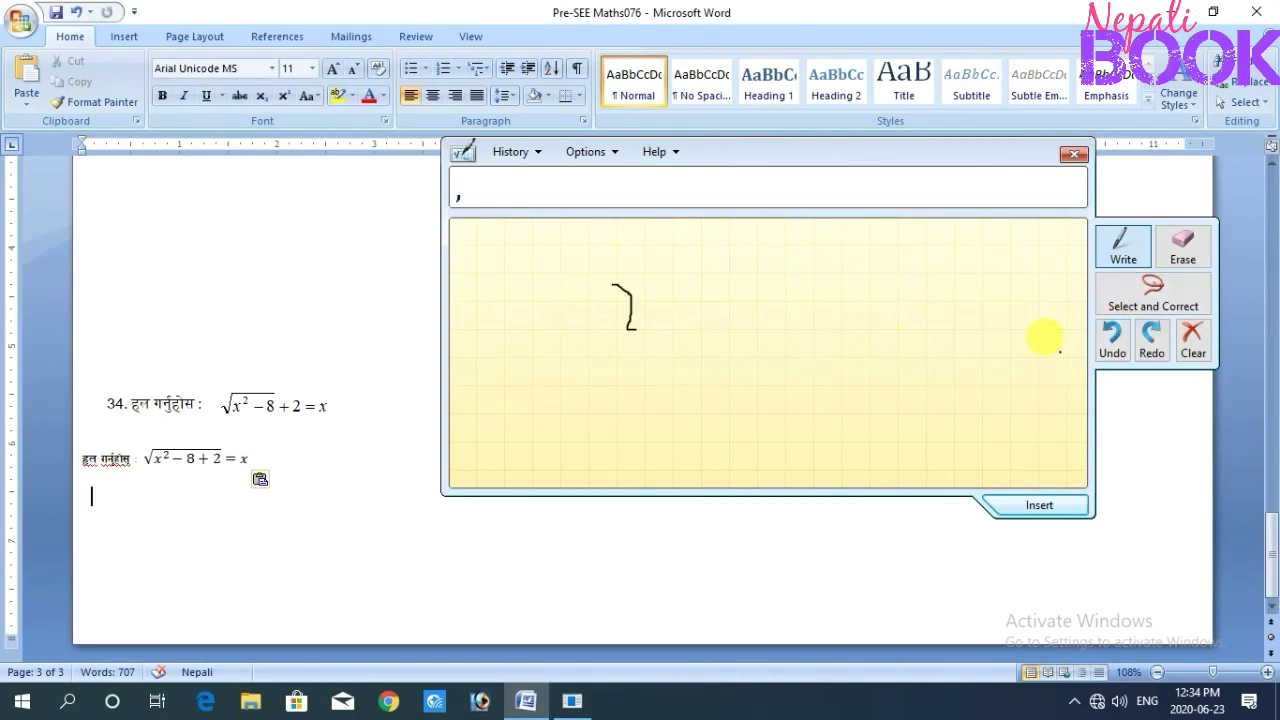
Step: Undo the last stray comma stroke so the pad is empty, then move the panel left and down
left_click(1114, 345)
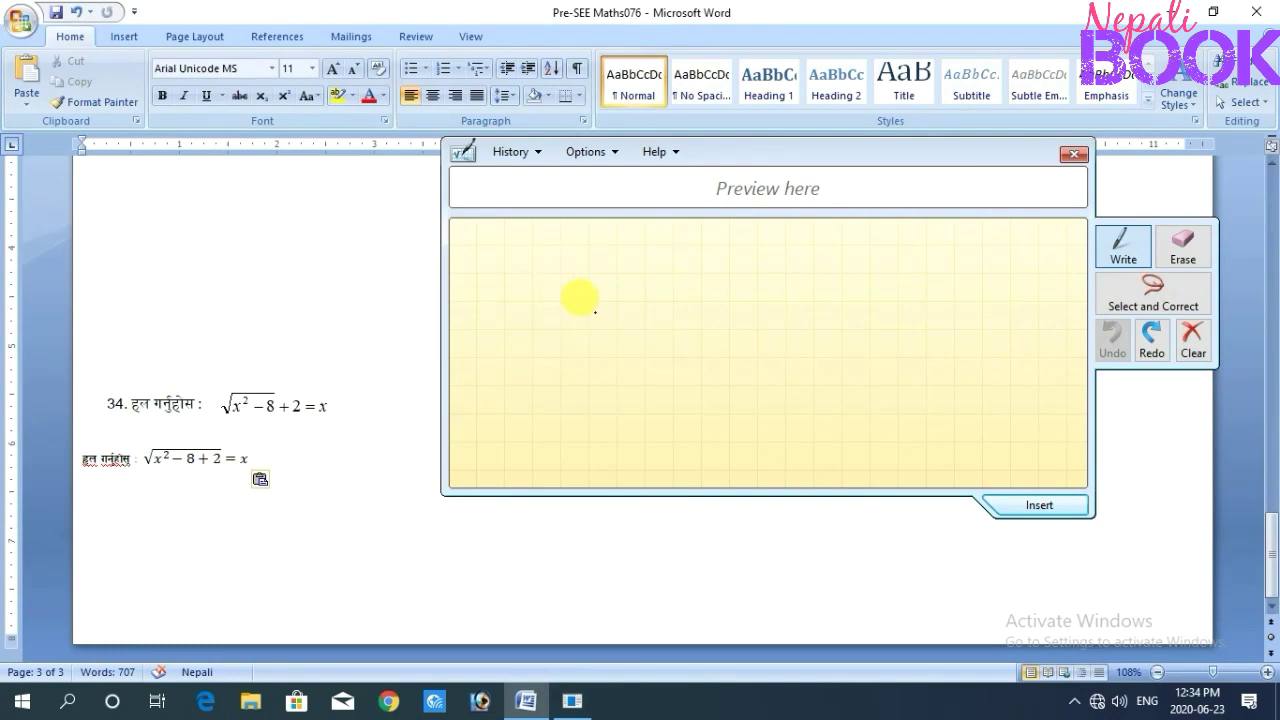
left_click_drag(723, 158, 675, 188)
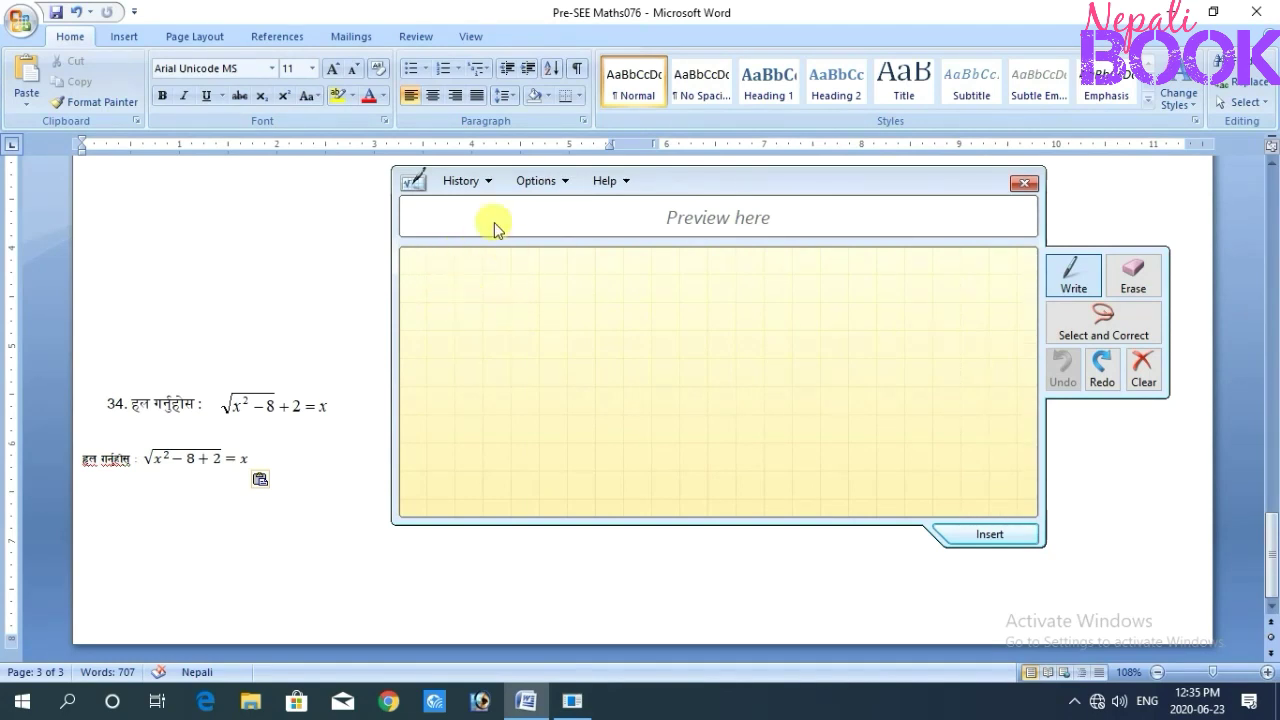
Step: Reinsert 1/(1+x^(a−b)) + 1/(1+x^(b−a)) from the Math Input Panel History
left_click(489, 189)
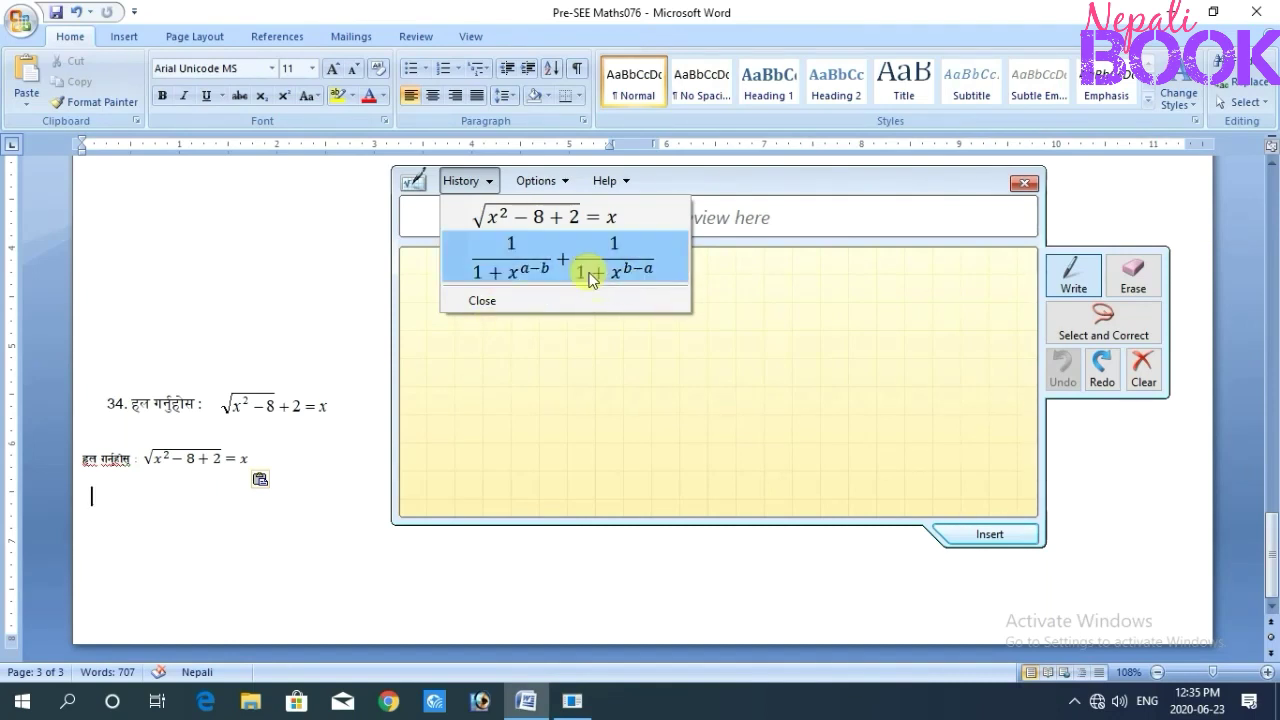
left_click(491, 180)
left_click(495, 183)
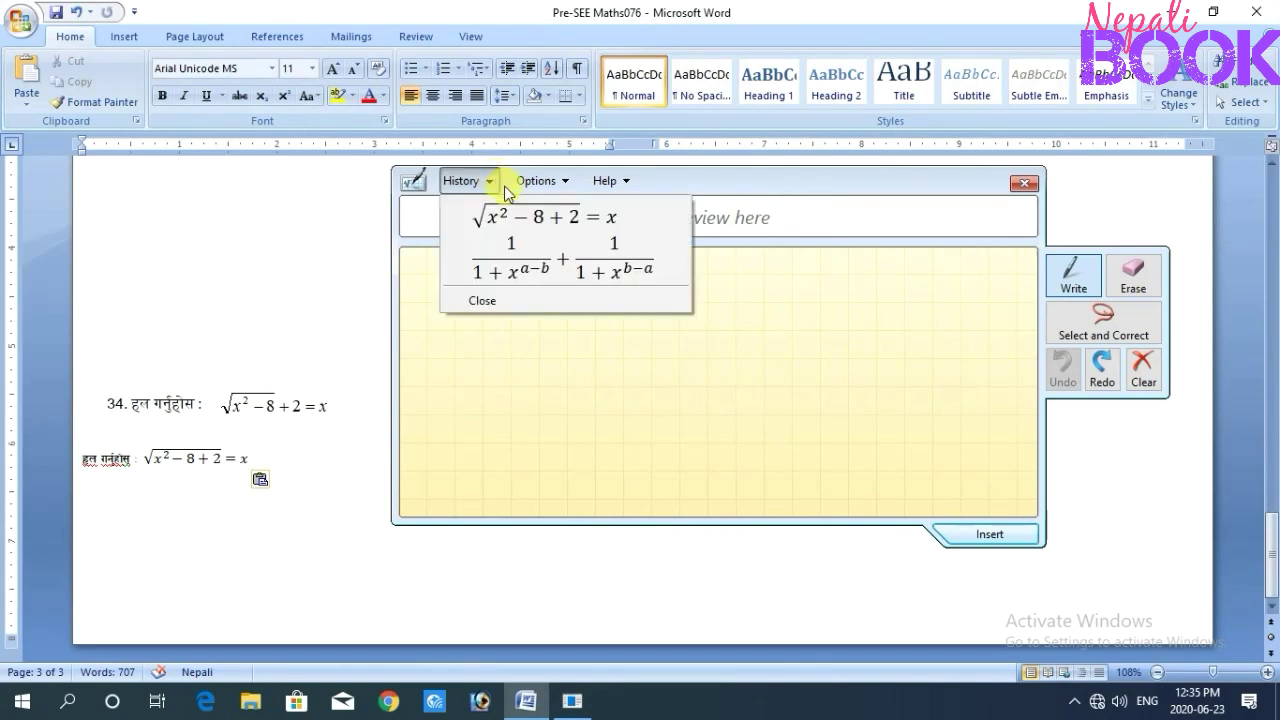
left_click(547, 276)
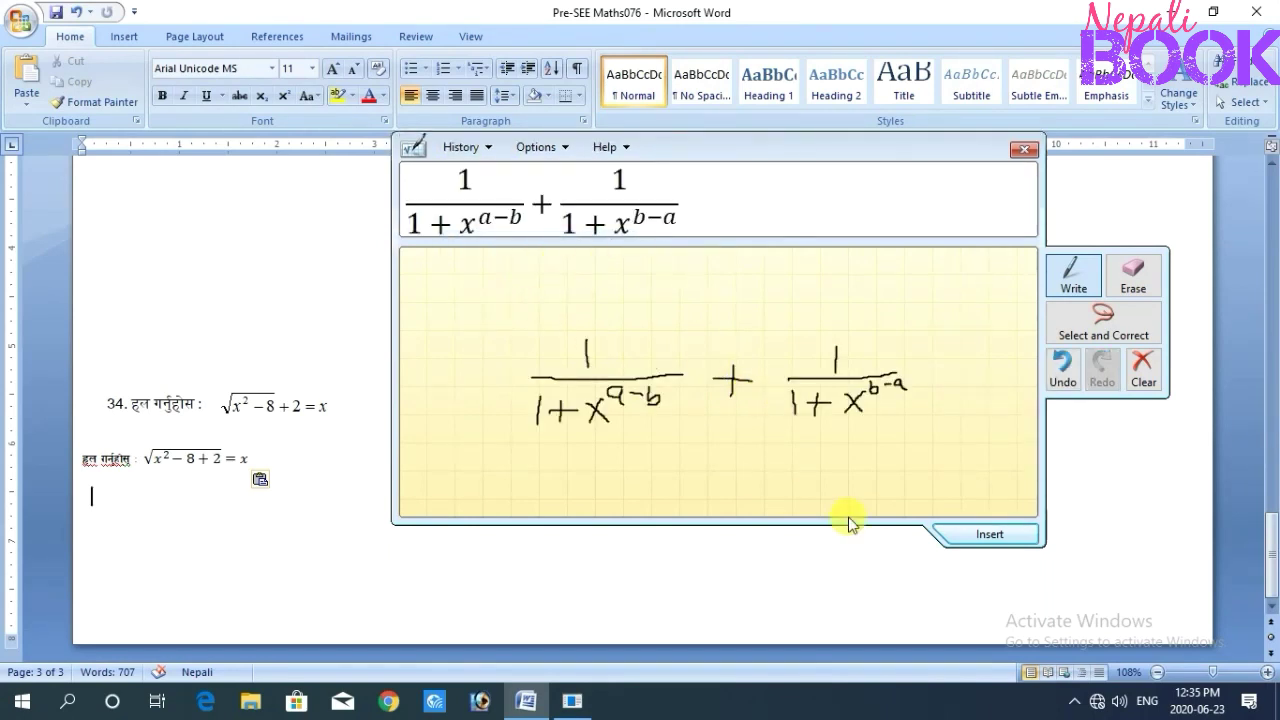
left_click(969, 537)
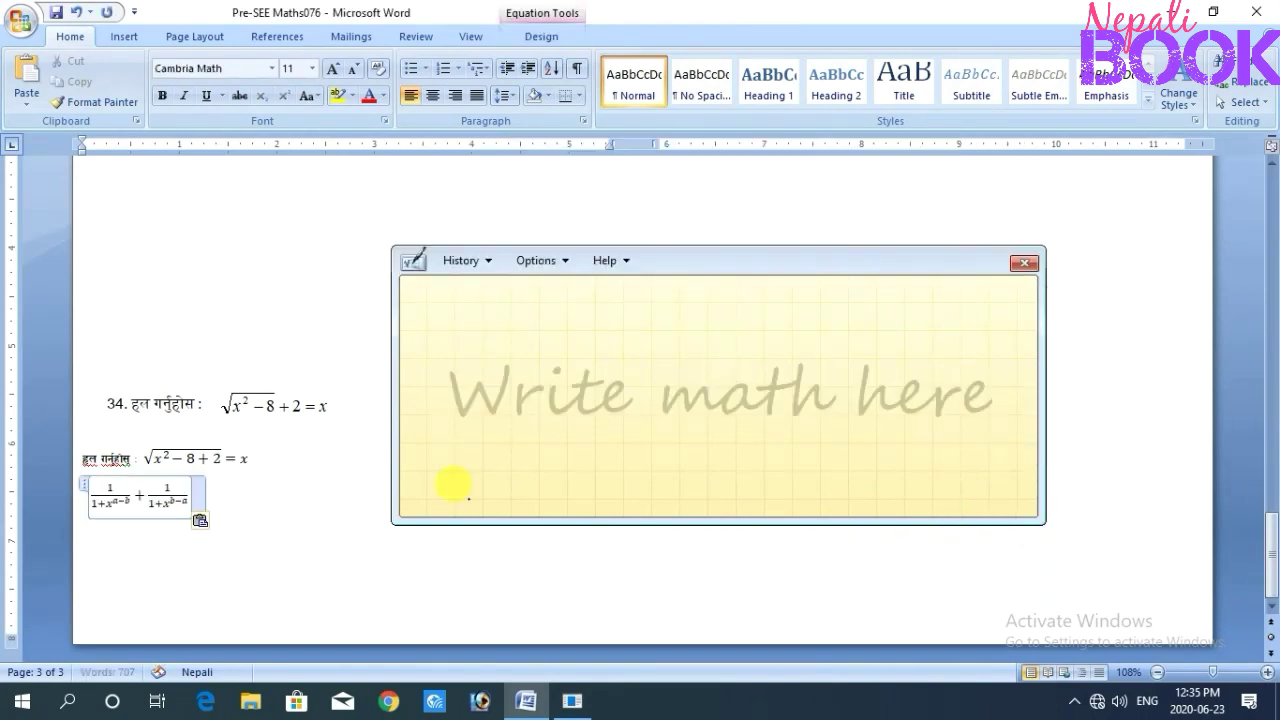
left_click(166, 492)
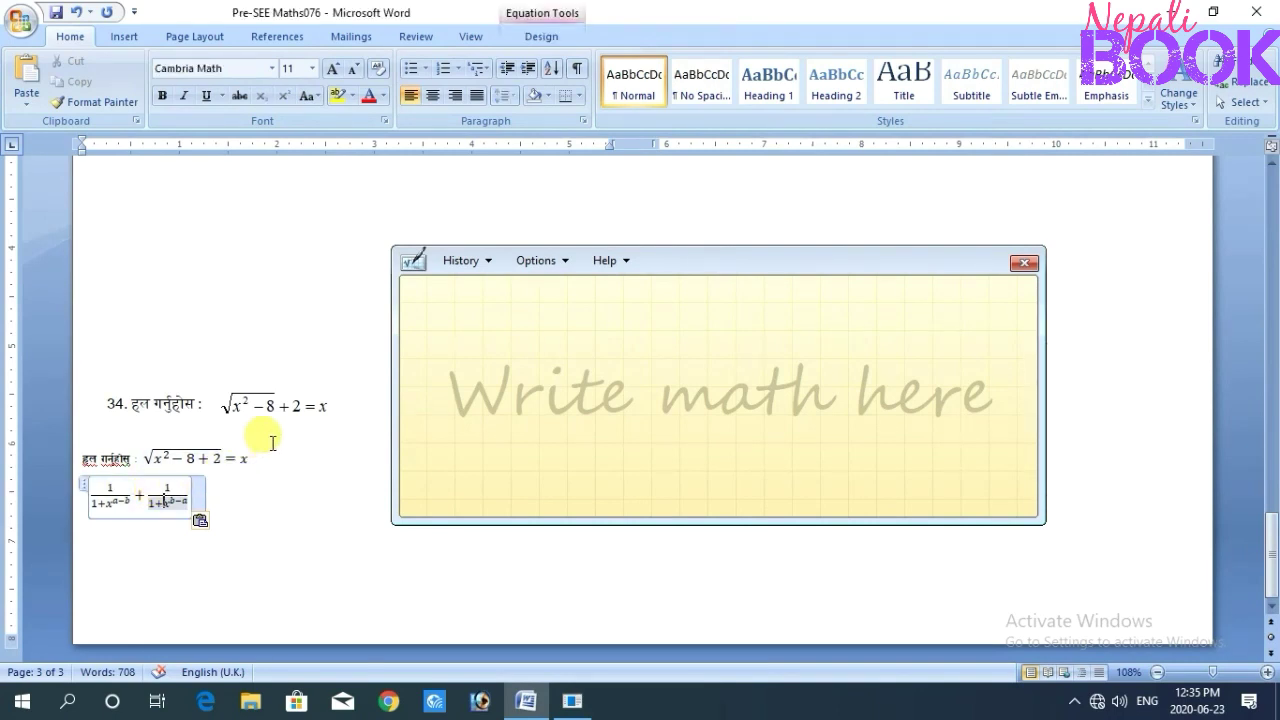